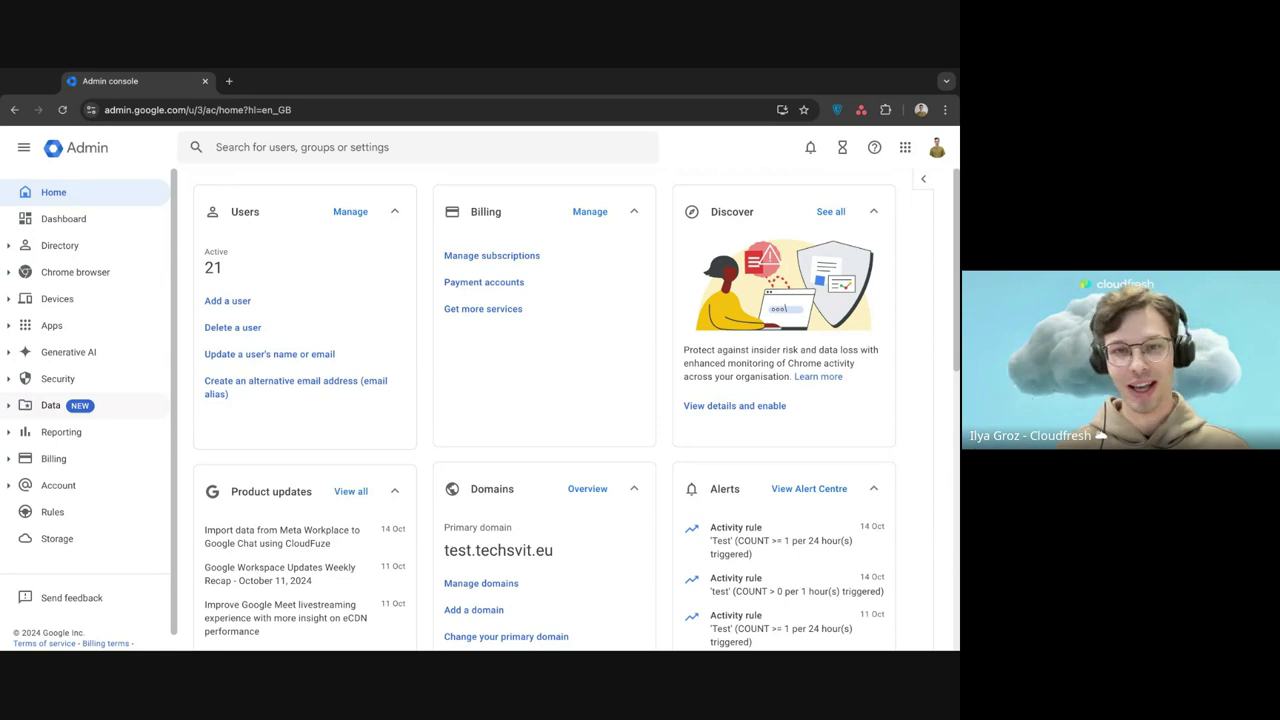
Step: Open the security Alert centre and look through the first page of not started or in-progress alerts
{"action": "left_click", "coordinate": [70, 386]}
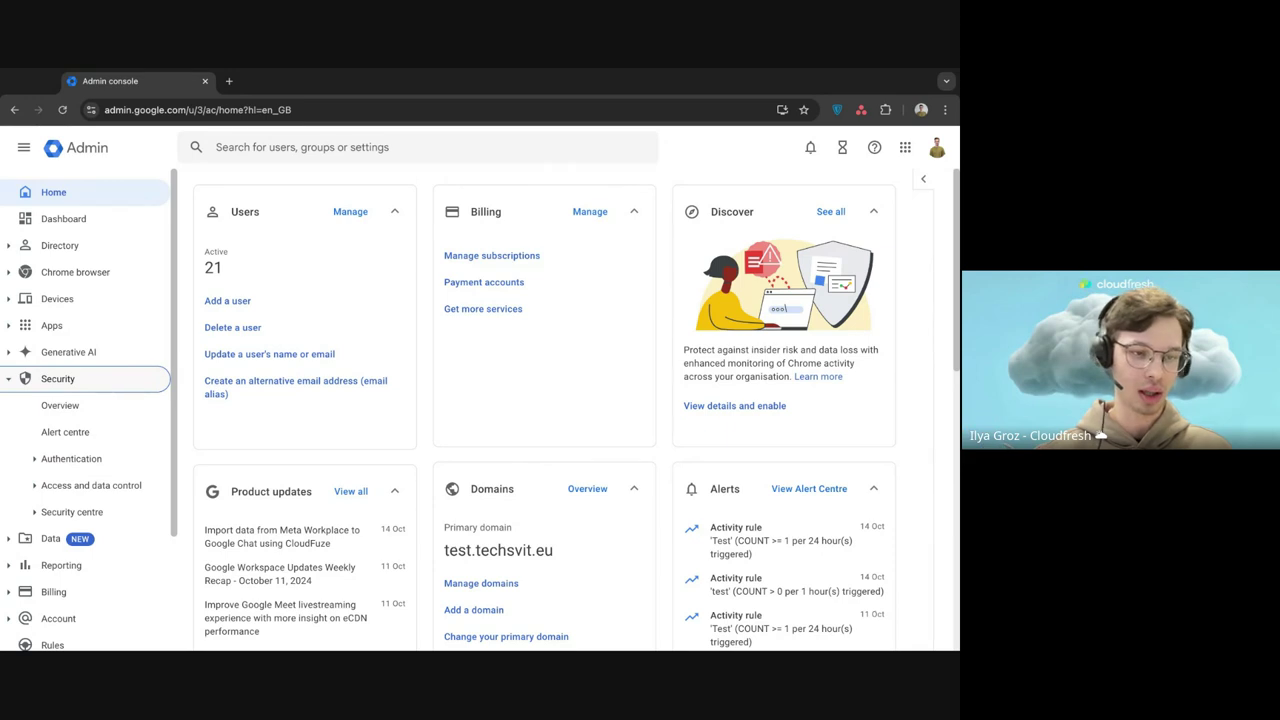
{"action": "left_click", "coordinate": [79, 430]}
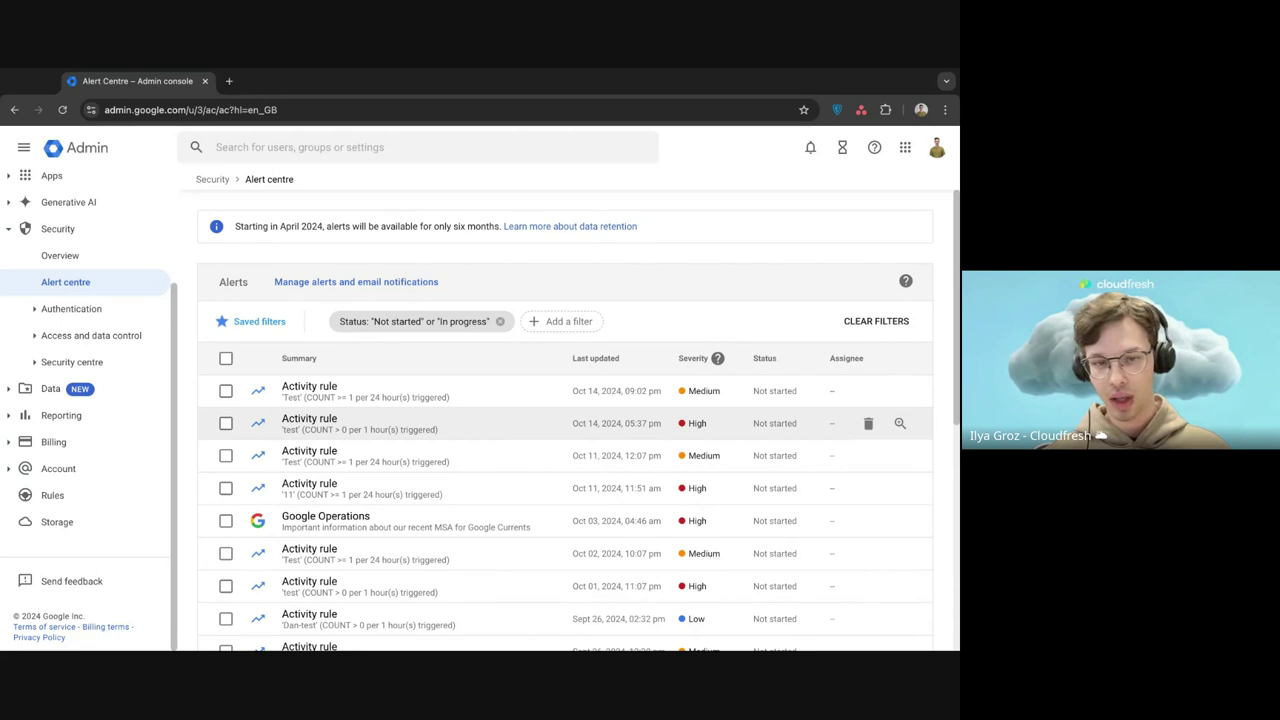
{"action": "scroll", "coordinate": [418, 418], "scroll_direction": "down", "scroll_amount": 2}
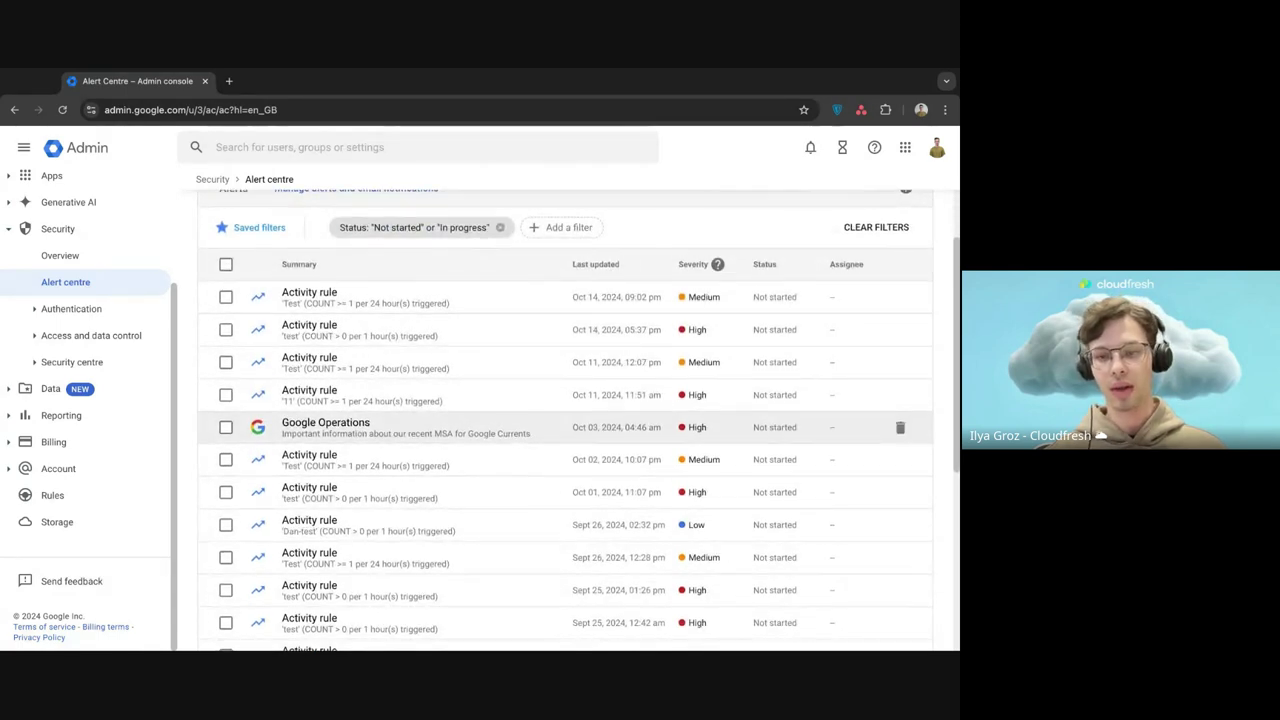
{"action": "scroll", "coordinate": [565, 418], "scroll_direction": "down", "scroll_amount": 3}
{"action": "scroll", "coordinate": [565, 418], "scroll_direction": "down", "scroll_amount": 1}
{"action": "scroll", "coordinate": [565, 418], "scroll_direction": "up", "scroll_amount": 6}
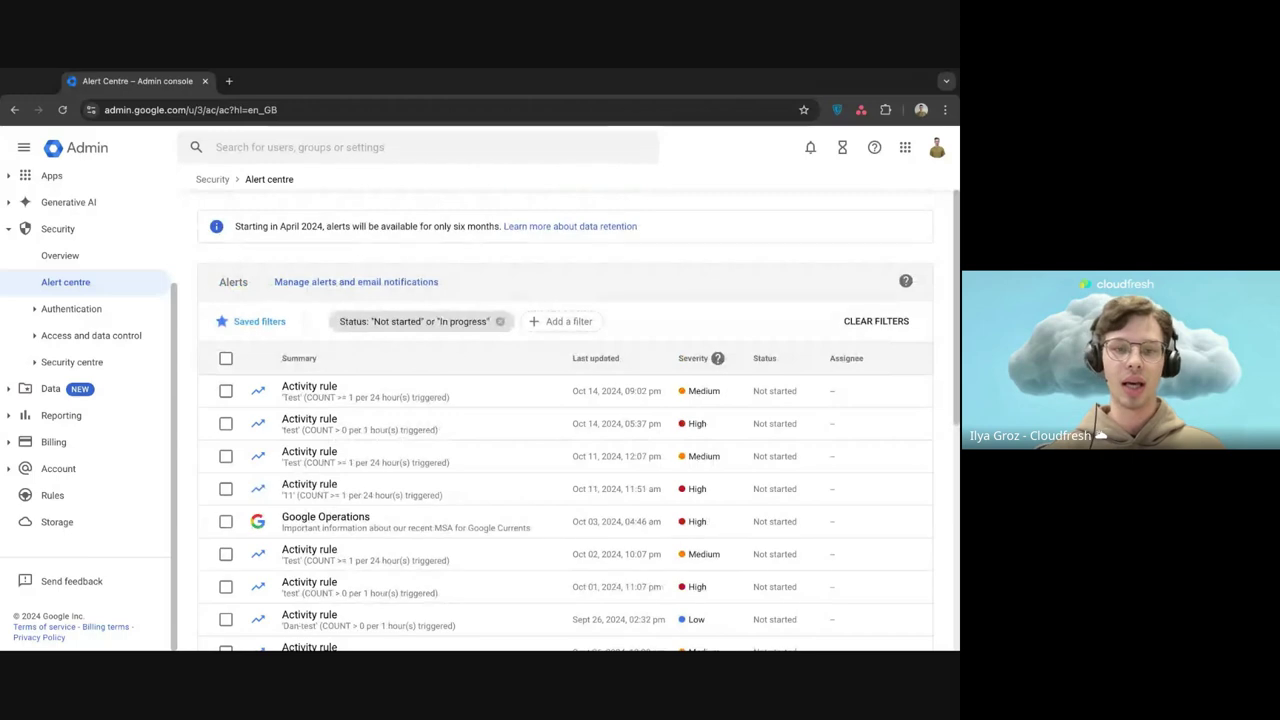
{"action": "scroll", "coordinate": [565, 418], "scroll_direction": "down", "scroll_amount": 1}
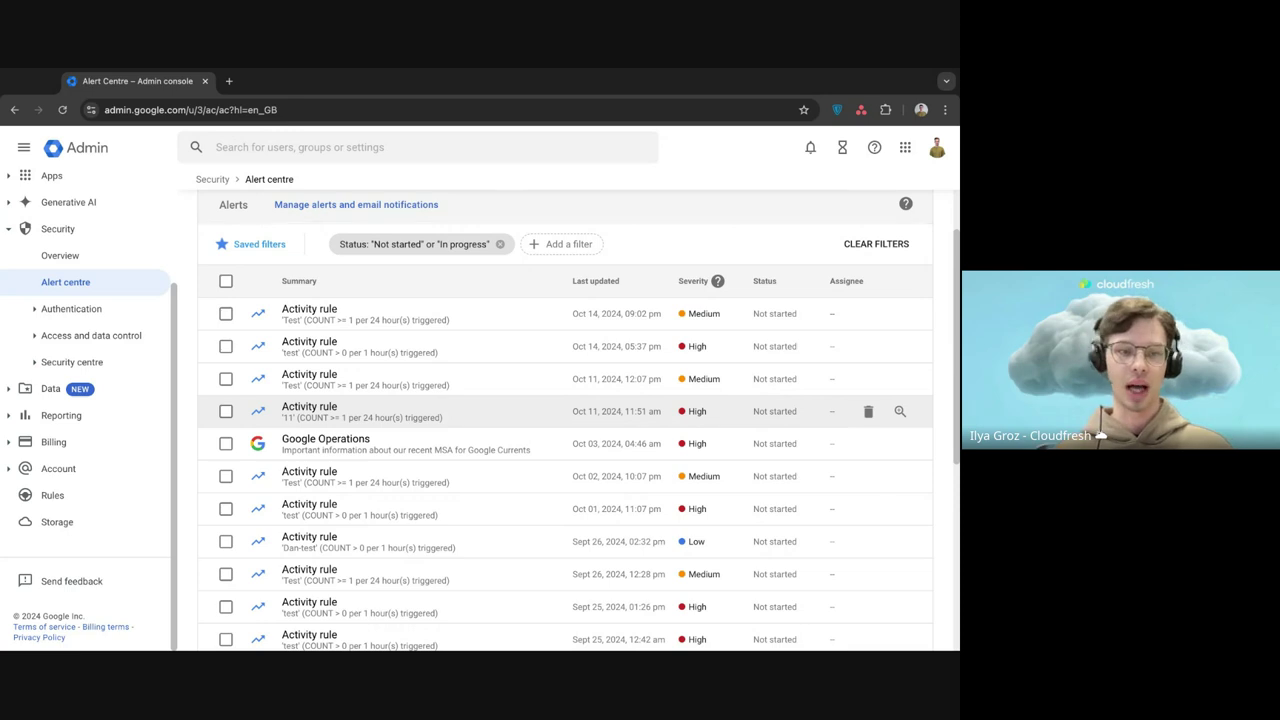
{"action": "scroll", "coordinate": [603, 420], "scroll_direction": "down", "scroll_amount": 4}
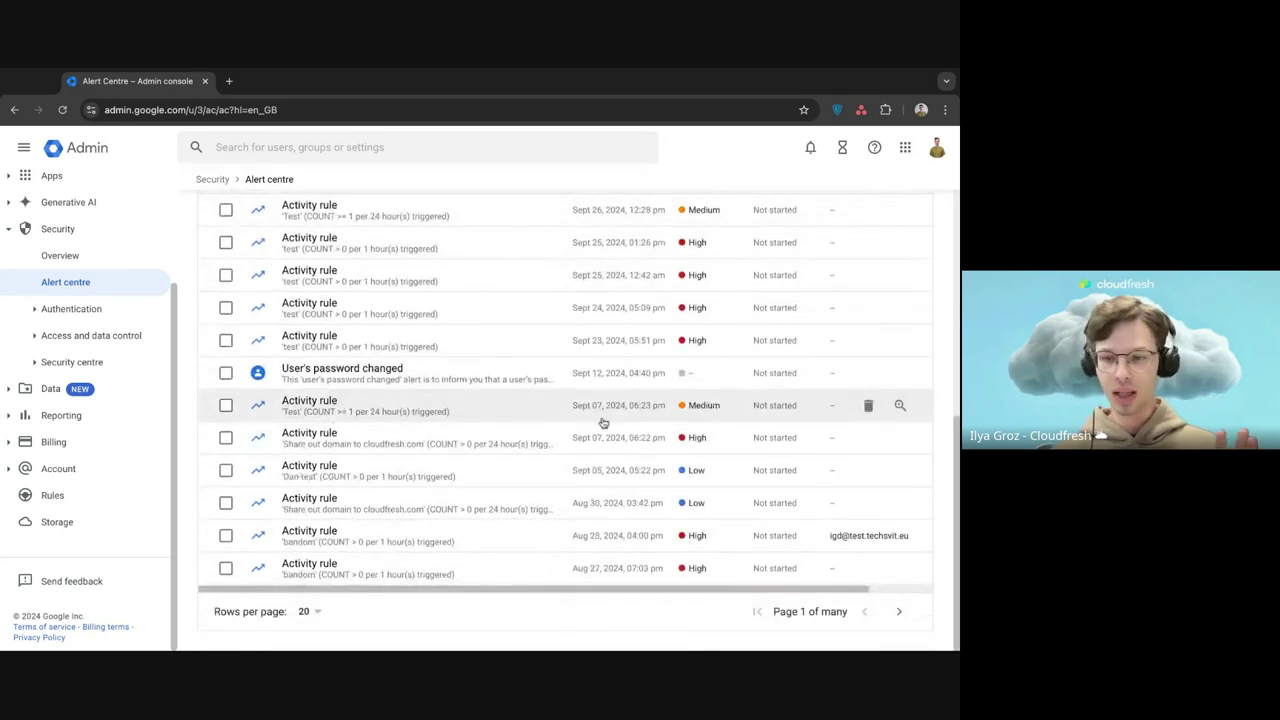
Step: Go to the fourth page of alerts and open the Data Loss Prevention alert for the Drive file 'Data IMPORT'
{"action": "left_click", "coordinate": [900, 611]}
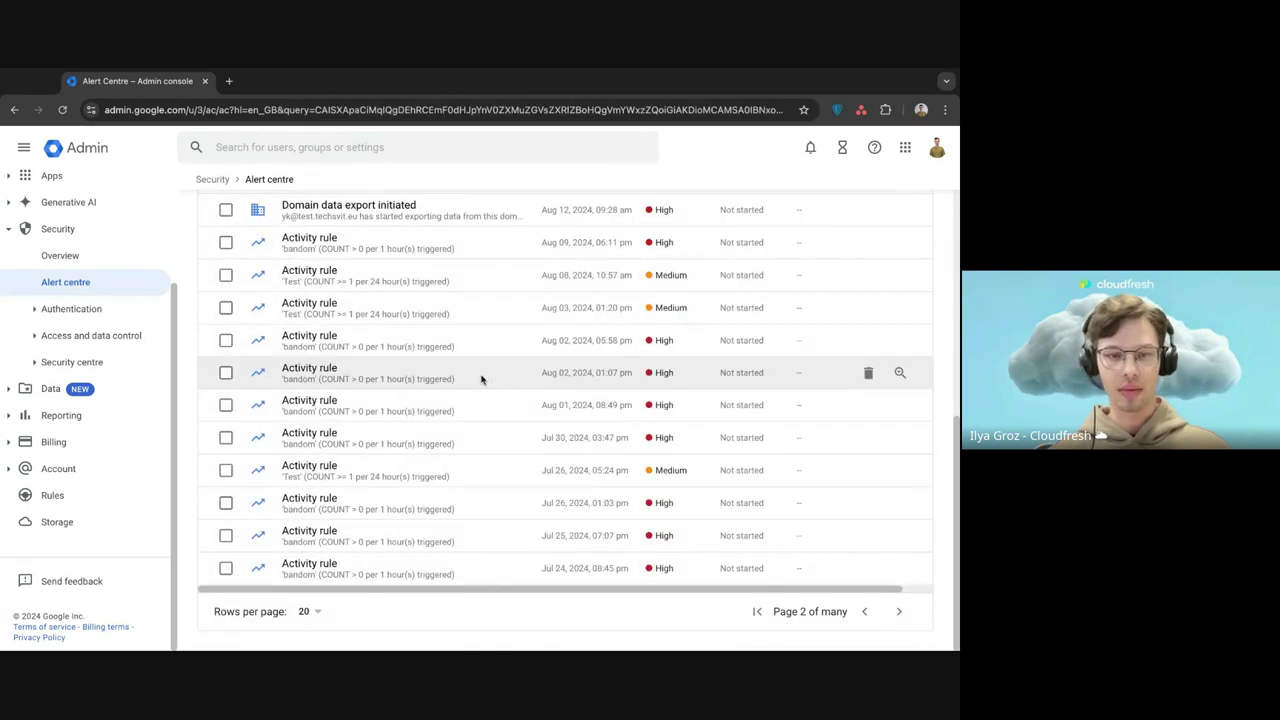
{"action": "scroll", "coordinate": [363, 263], "scroll_direction": "up", "scroll_amount": 1}
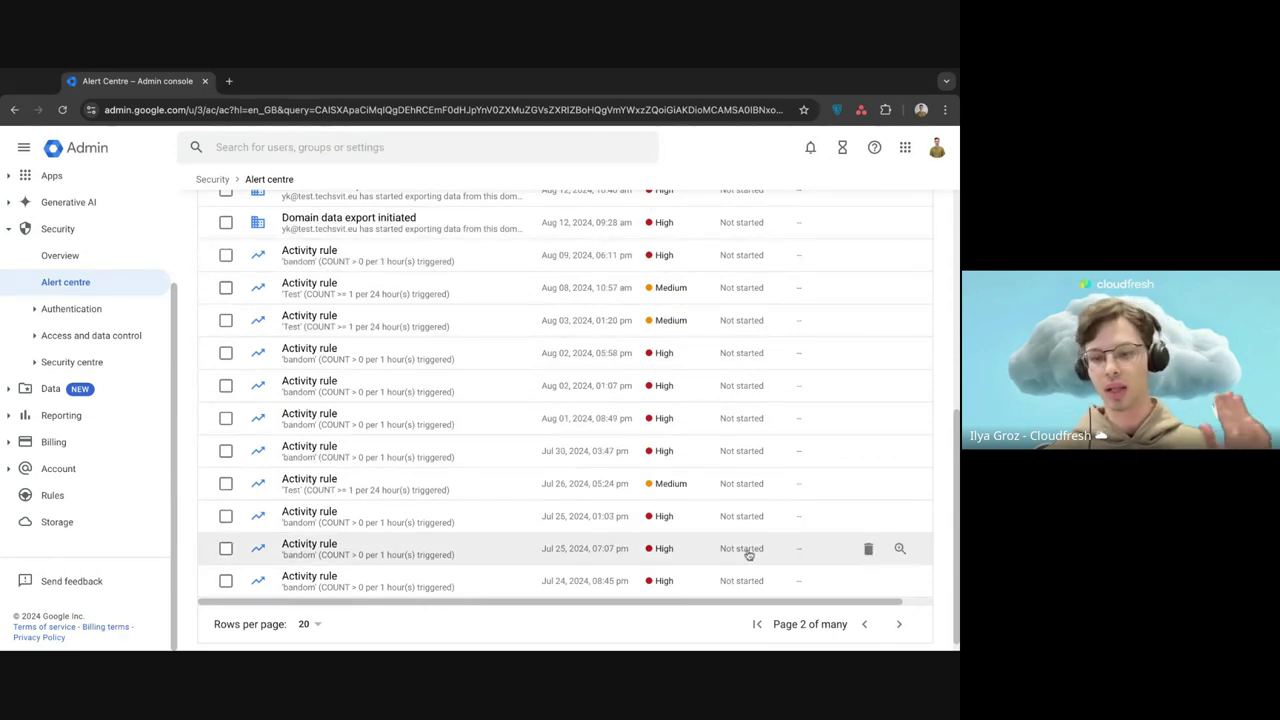
{"action": "left_click", "coordinate": [899, 626]}
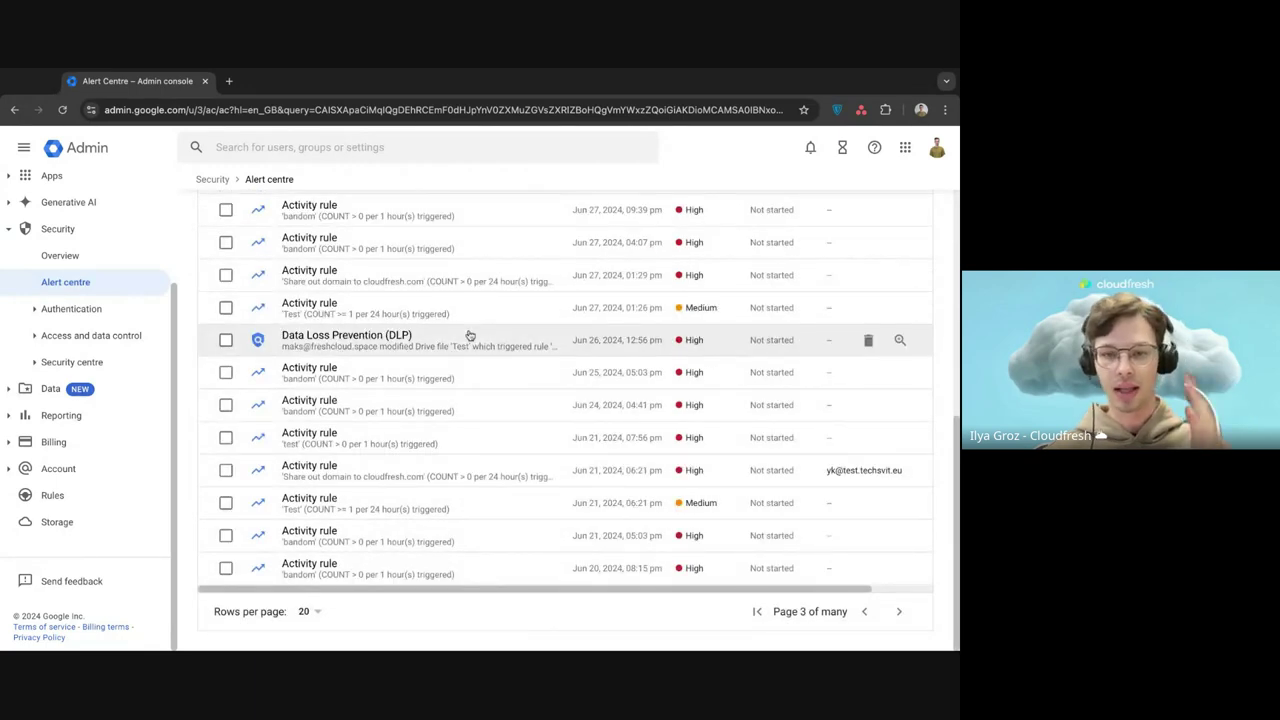
{"action": "left_click", "coordinate": [895, 613]}
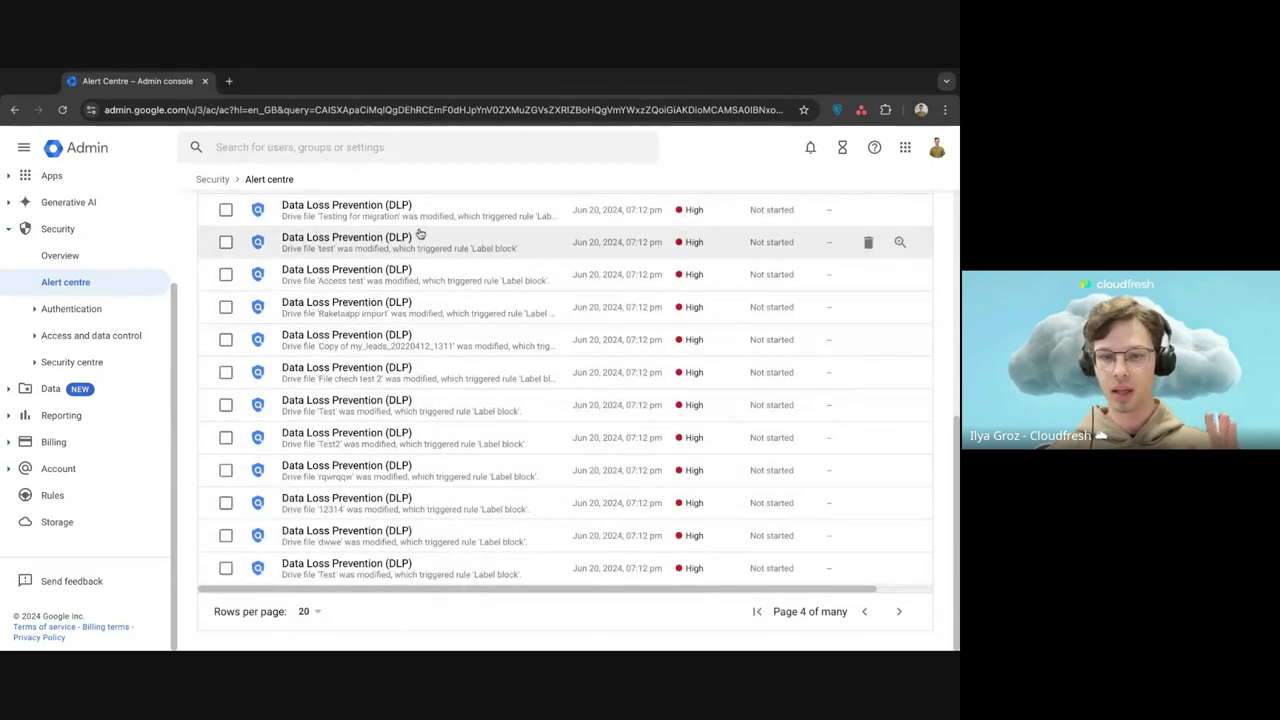
{"action": "scroll", "coordinate": [420, 233], "scroll_direction": "up", "scroll_amount": 3}
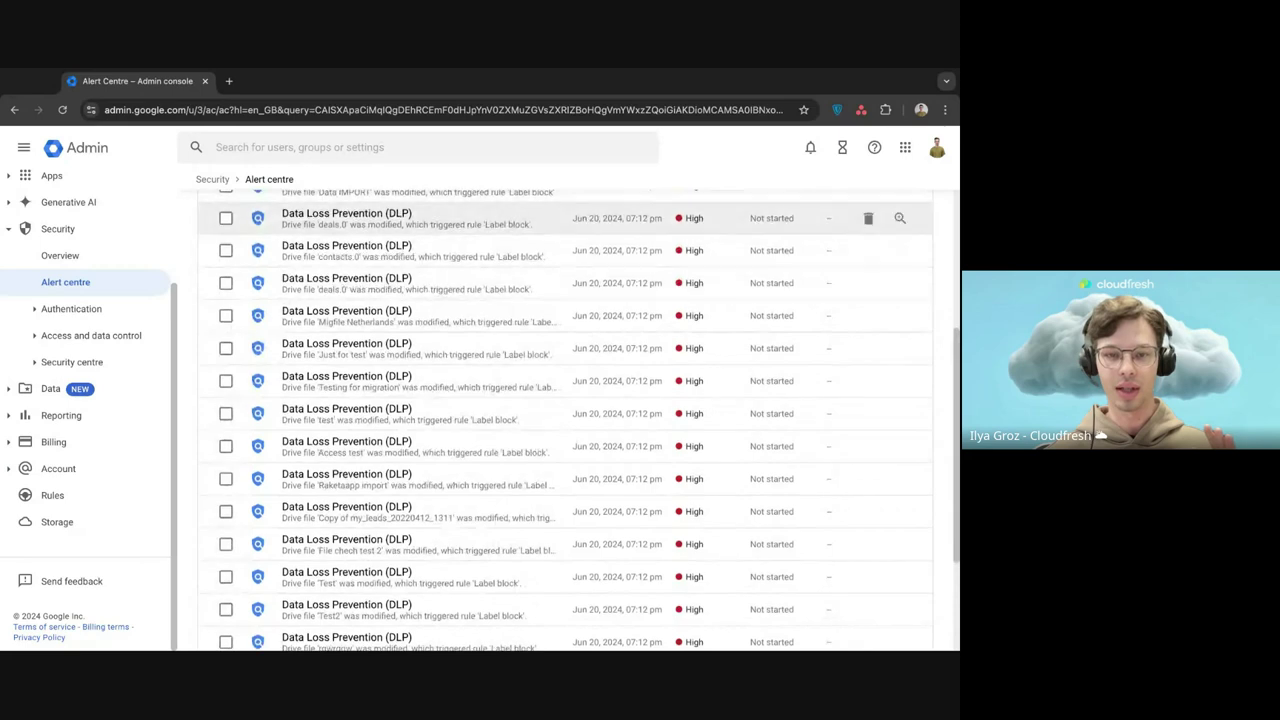
{"action": "scroll", "coordinate": [419, 298], "scroll_direction": "up", "scroll_amount": 3}
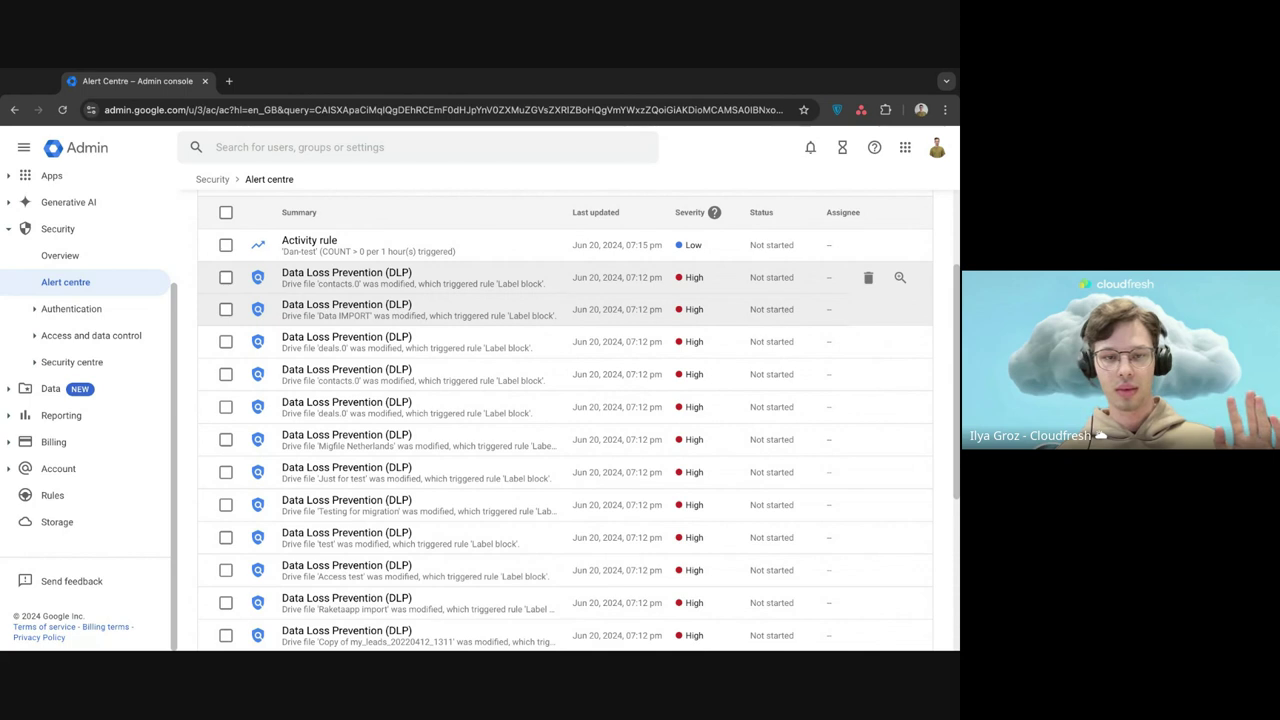
{"action": "left_click", "coordinate": [418, 310]}
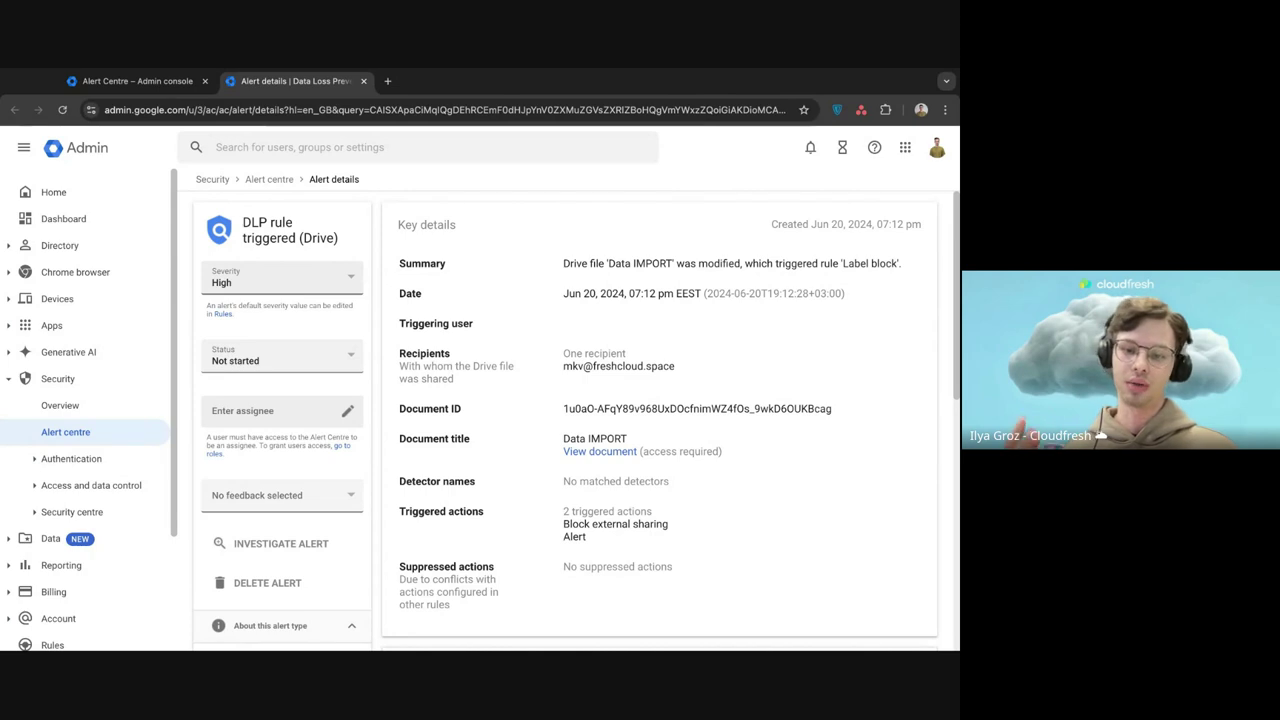
Step: Examine the key details of the DLP alert, especially its triggered actions
{"action": "scroll", "coordinate": [570, 420], "scroll_direction": "down", "scroll_amount": 2}
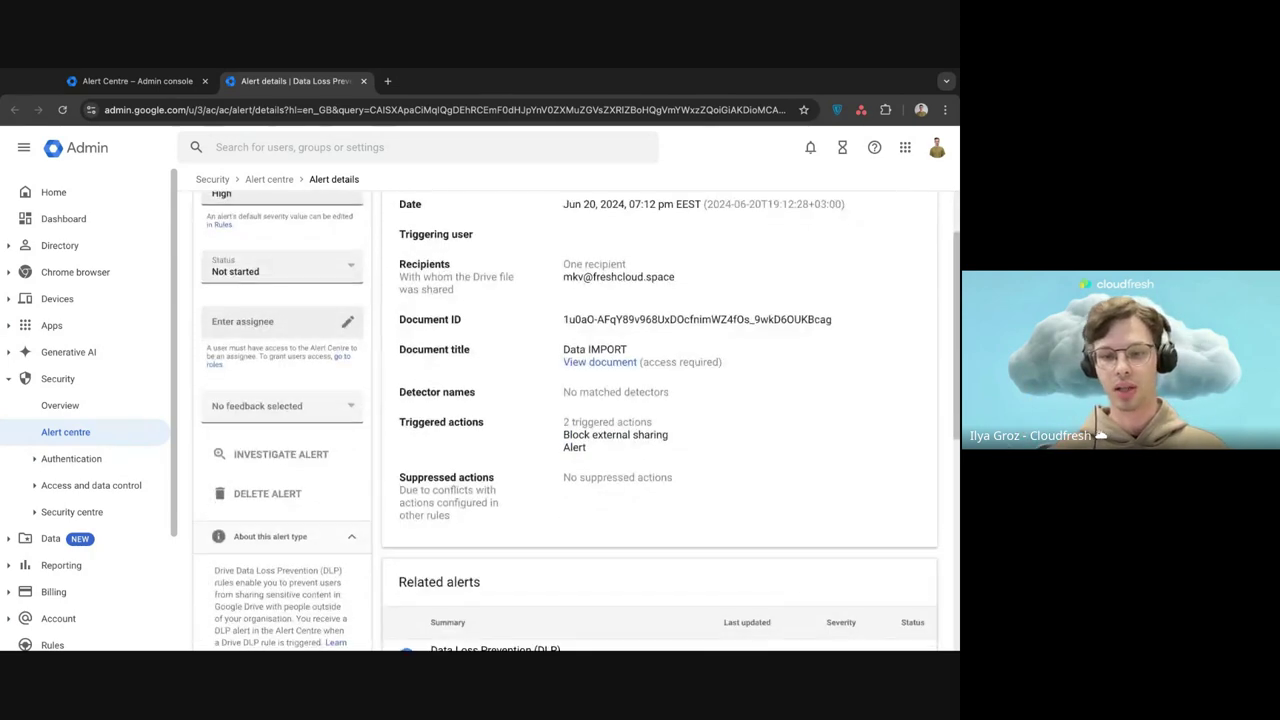
{"action": "mouse_move", "coordinate": [563, 444]}
{"action": "left_mouse_down"}
{"action": "mouse_move", "coordinate": [563, 420]}
{"action": "mouse_move", "coordinate": [563, 444]}
{"action": "left_mouse_up"}
{"action": "left_click", "coordinate": [563, 444]}
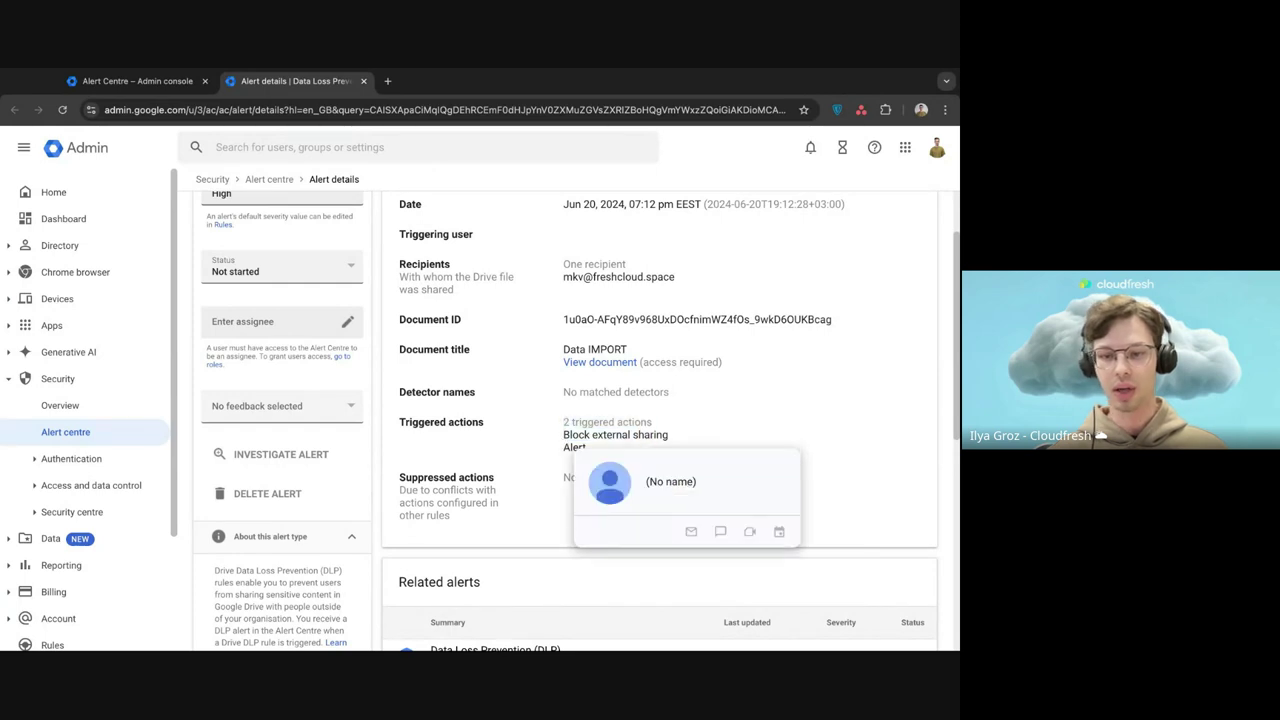
{"action": "mouse_move", "coordinate": [562, 455]}
{"action": "left_mouse_down"}
{"action": "mouse_move", "coordinate": [563, 420]}
{"action": "mouse_move", "coordinate": [586, 450]}
{"action": "left_mouse_up"}
{"action": "left_click", "coordinate": [570, 450]}
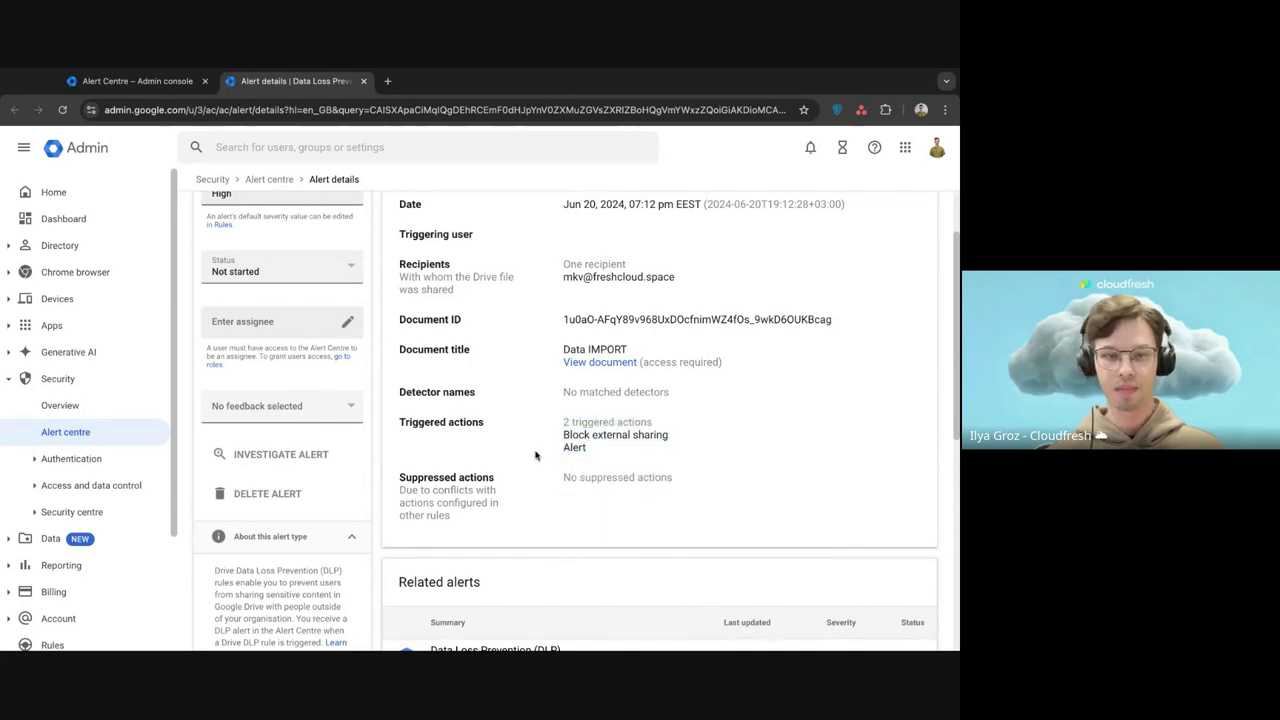
{"action": "scroll", "coordinate": [535, 456], "scroll_direction": "up", "scroll_amount": 1}
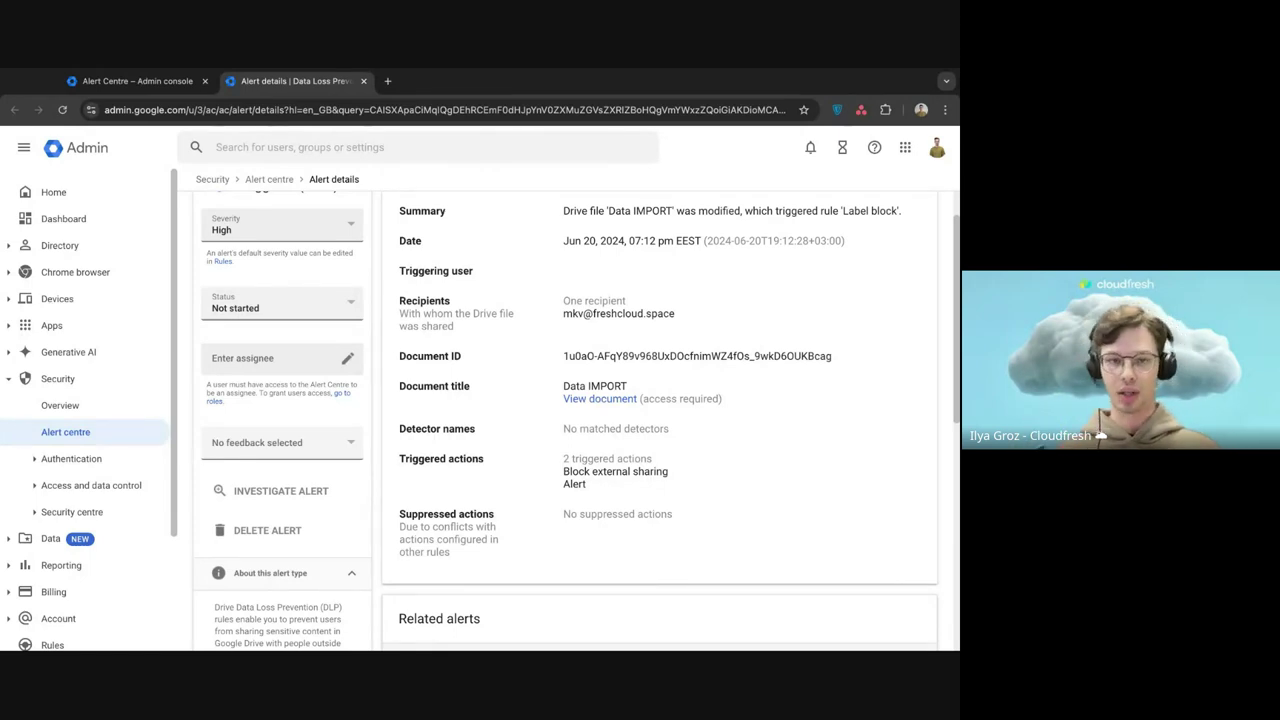
{"action": "scroll", "coordinate": [580, 420], "scroll_direction": "up", "scroll_amount": 1}
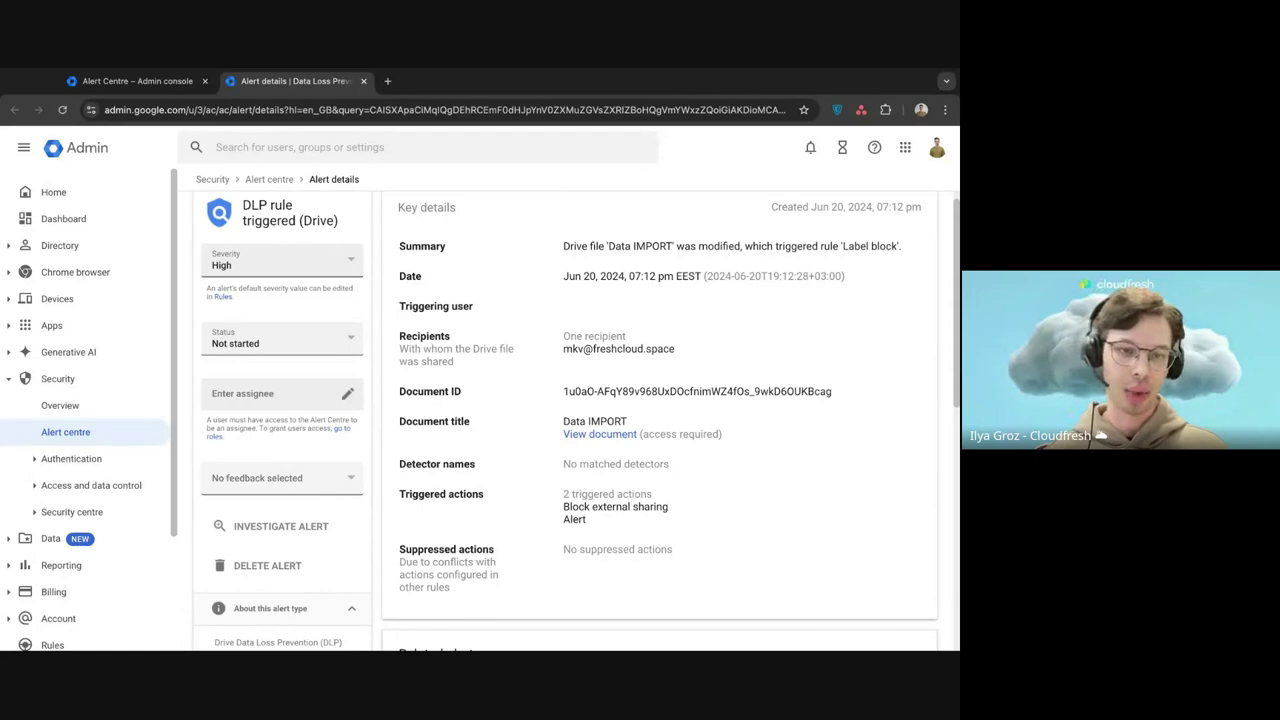
Step: Check the alert's severity options and set its status to In progress
{"action": "left_click", "coordinate": [290, 268]}
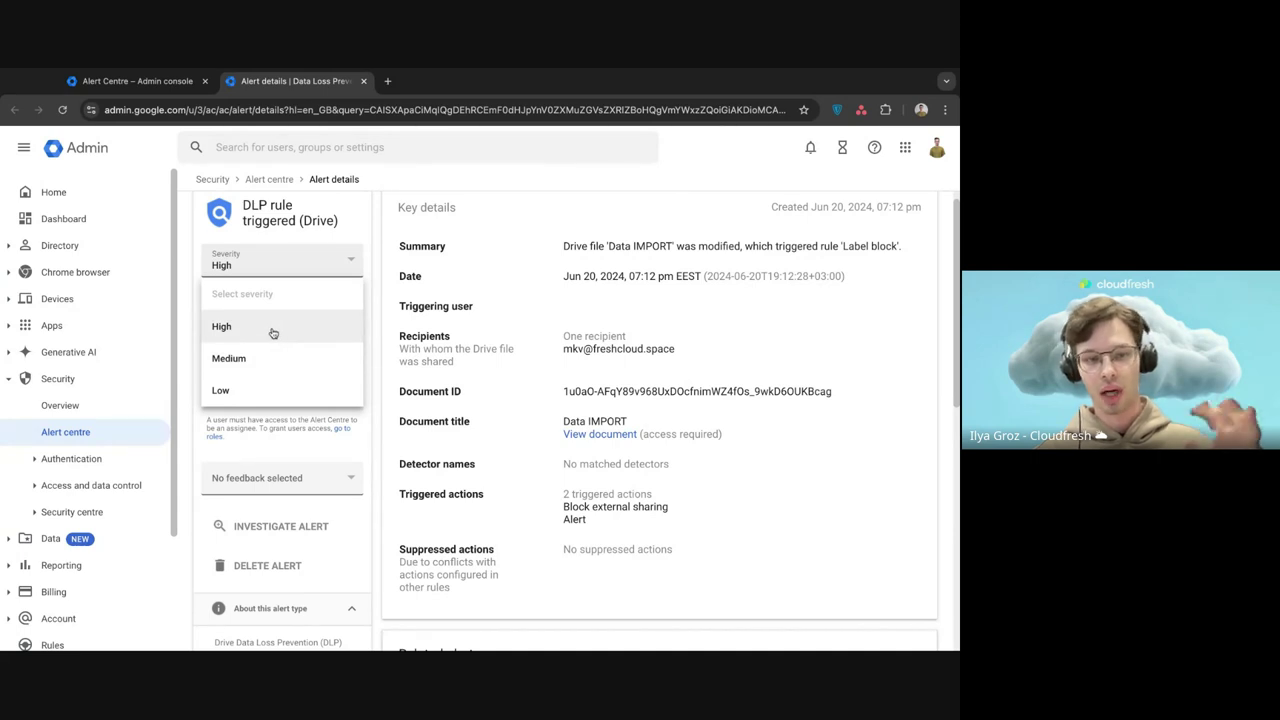
{"action": "left_click", "coordinate": [435, 181]}
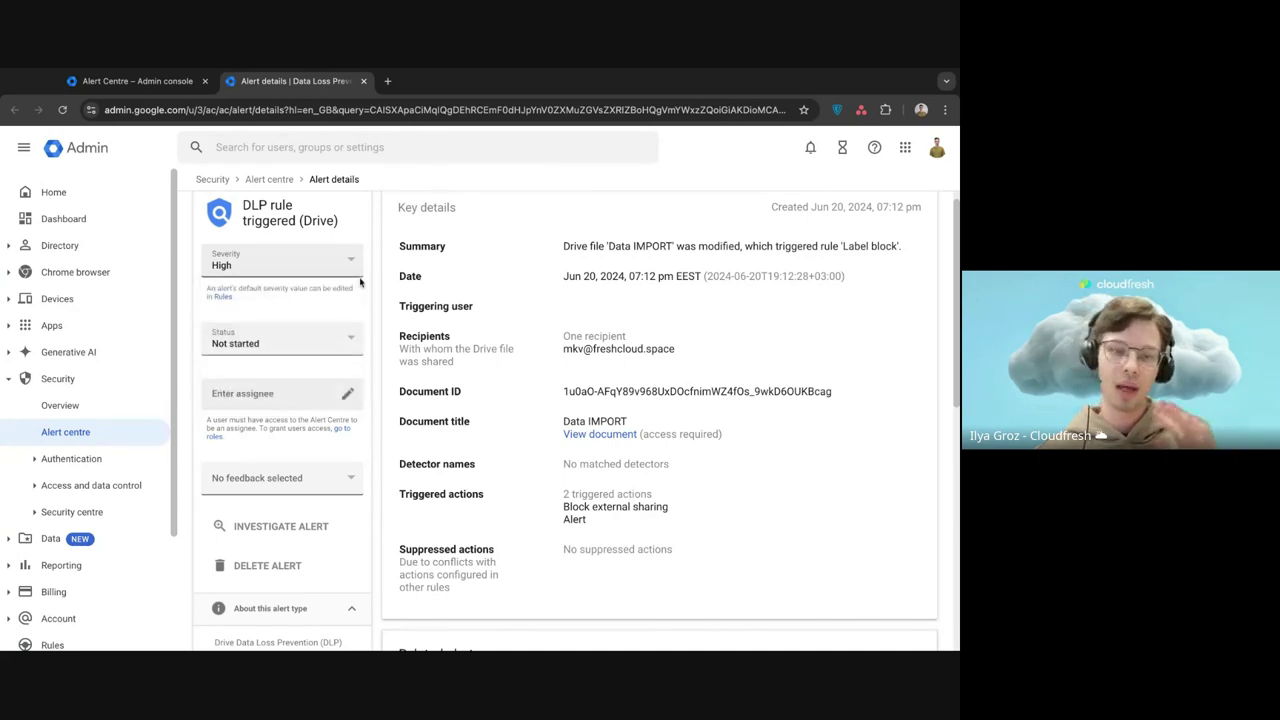
{"action": "left_click", "coordinate": [318, 343]}
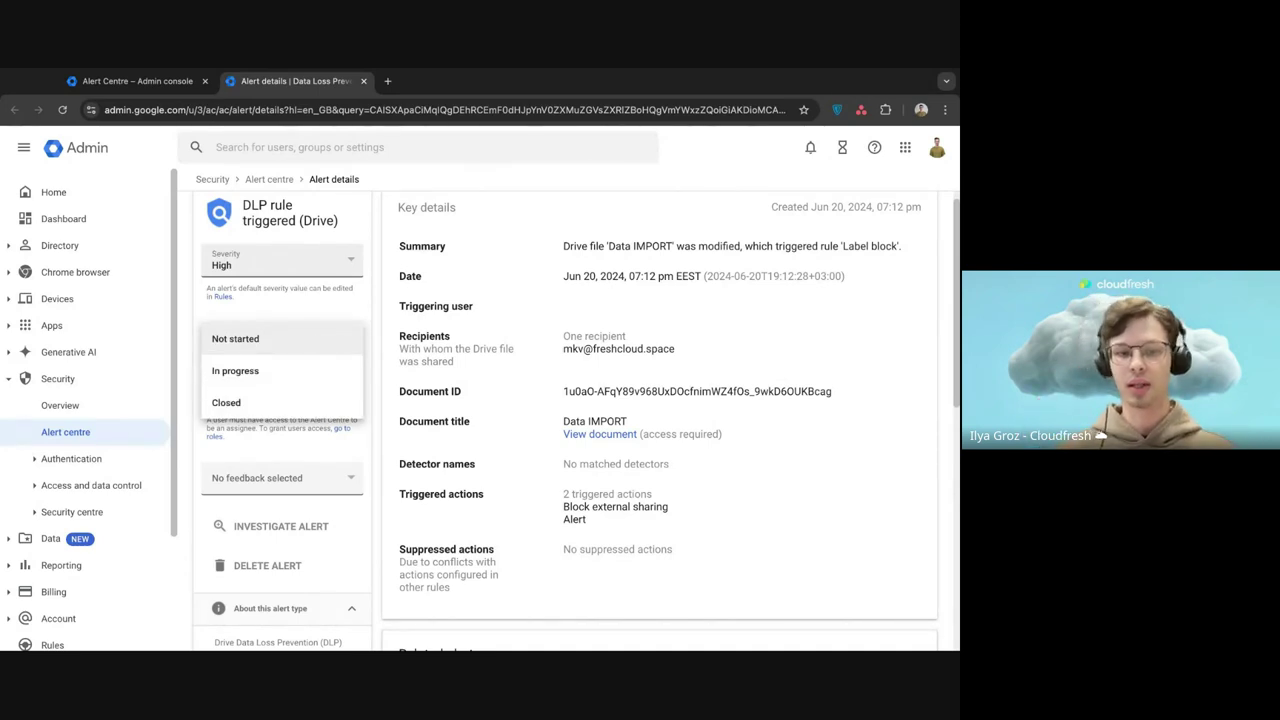
{"action": "left_click", "coordinate": [316, 368]}
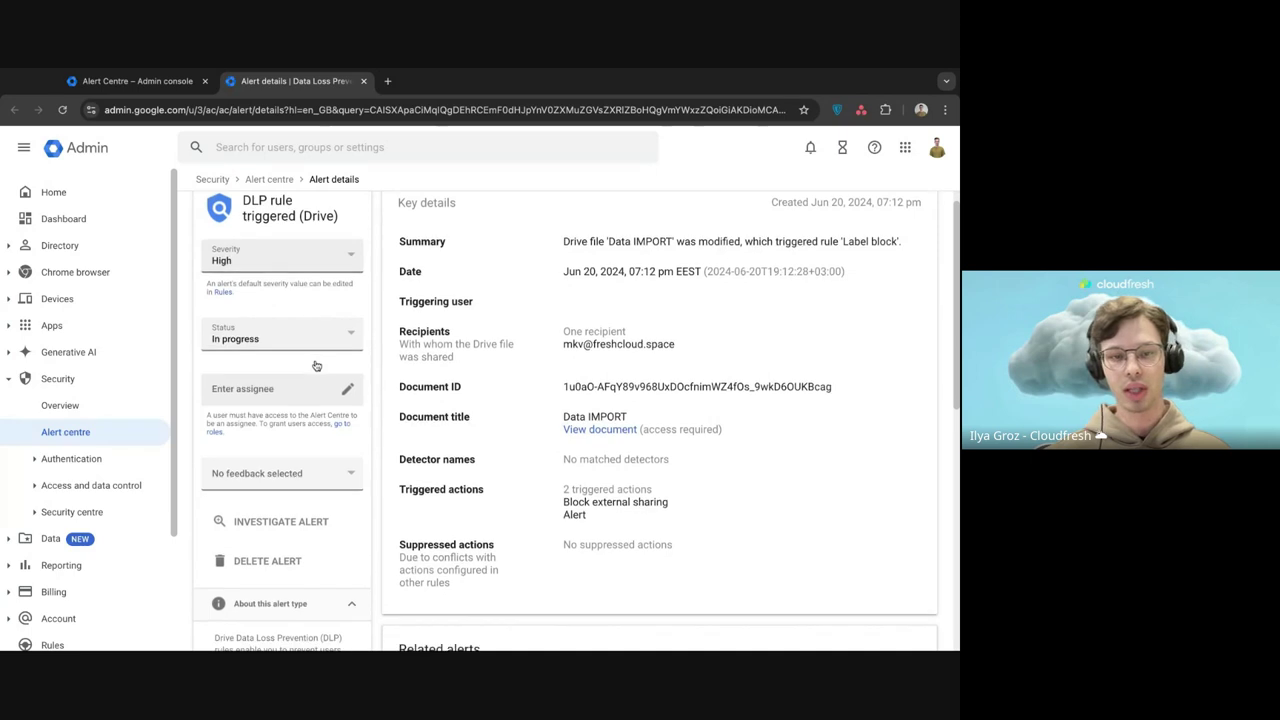
Step: Assign the alert to an administrator by entering and applying the assignee's user e-mail
{"action": "scroll", "coordinate": [312, 368], "scroll_direction": "down", "scroll_amount": 1}
{"action": "left_click", "coordinate": [310, 368]}
{"action": "left_click", "coordinate": [285, 413]}
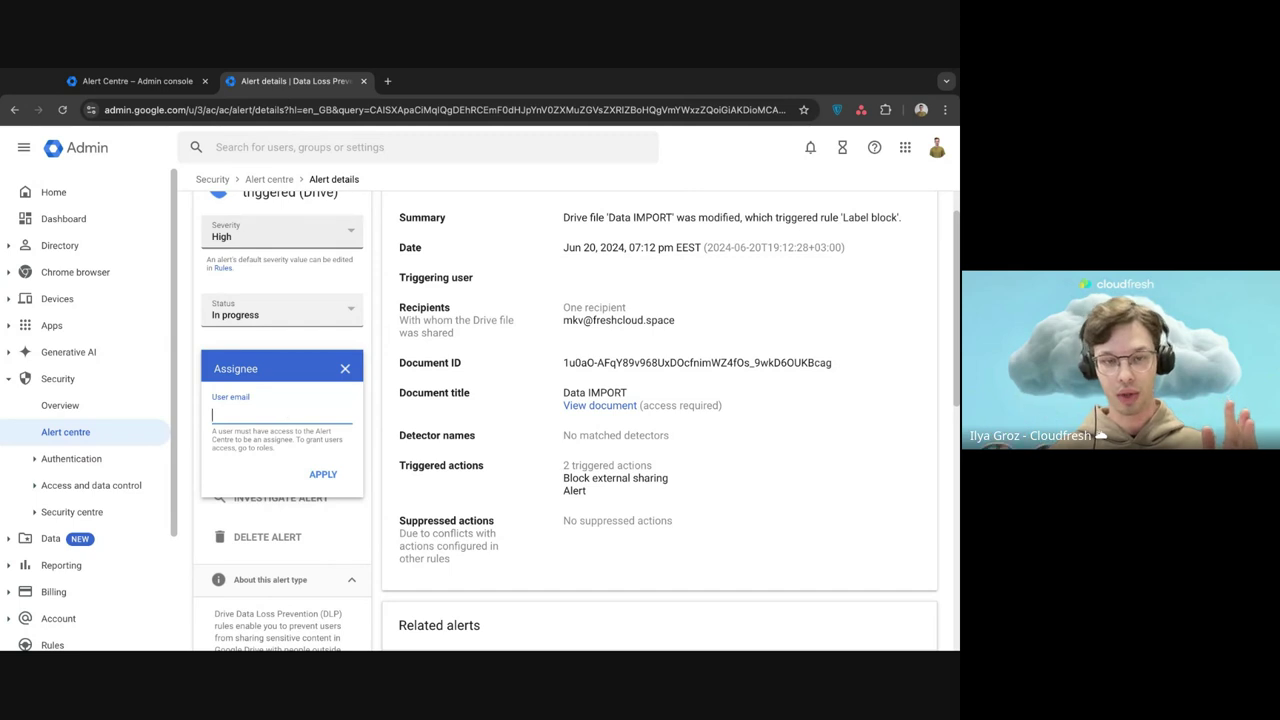
{"action": "type", "text": "igd"}
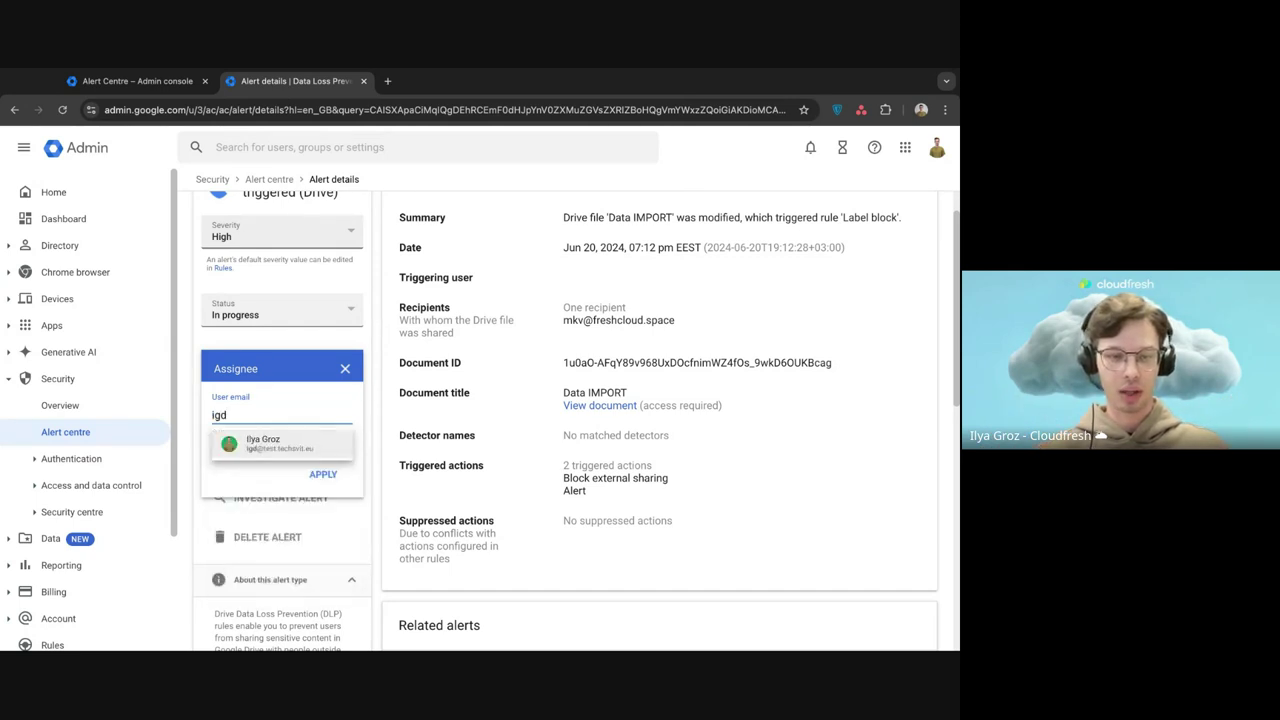
{"action": "left_click", "coordinate": [291, 448]}
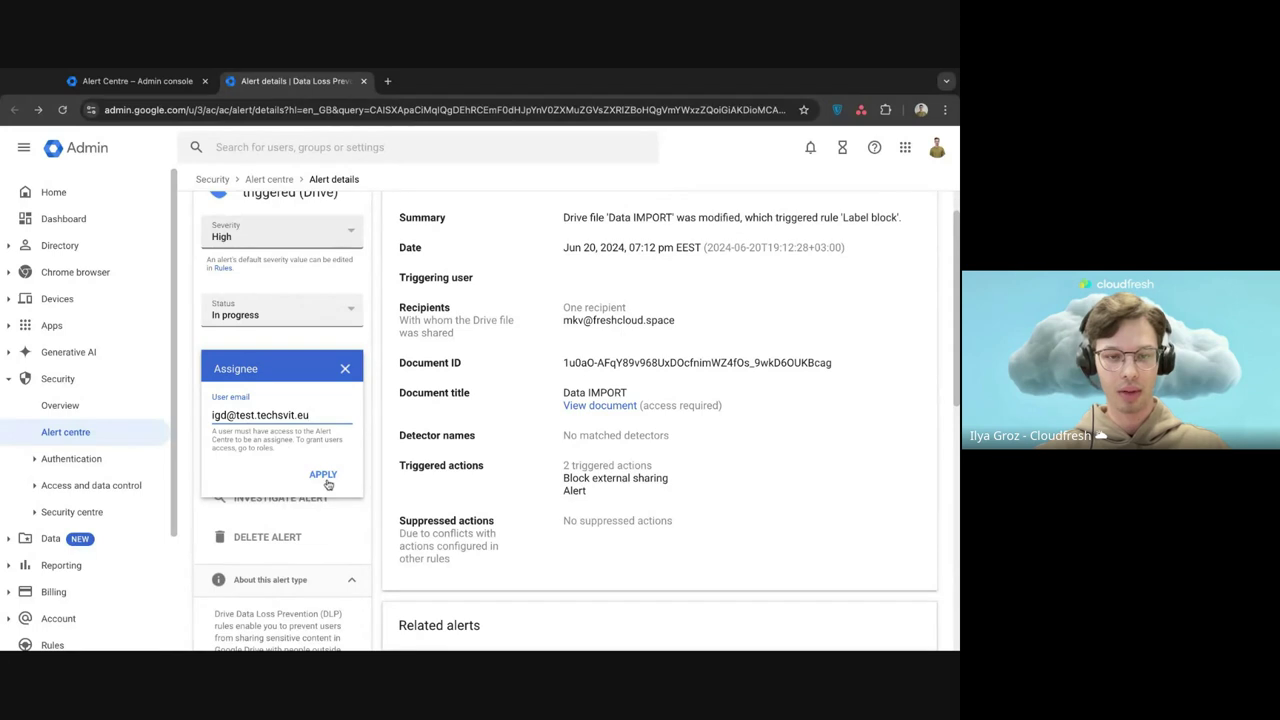
{"action": "left_click", "coordinate": [327, 481]}
Step: Highlight the alert's document ID and open the alert's investigation in the Investigation tool in a new tab
{"action": "scroll", "coordinate": [413, 466], "scroll_direction": "down", "scroll_amount": 2}
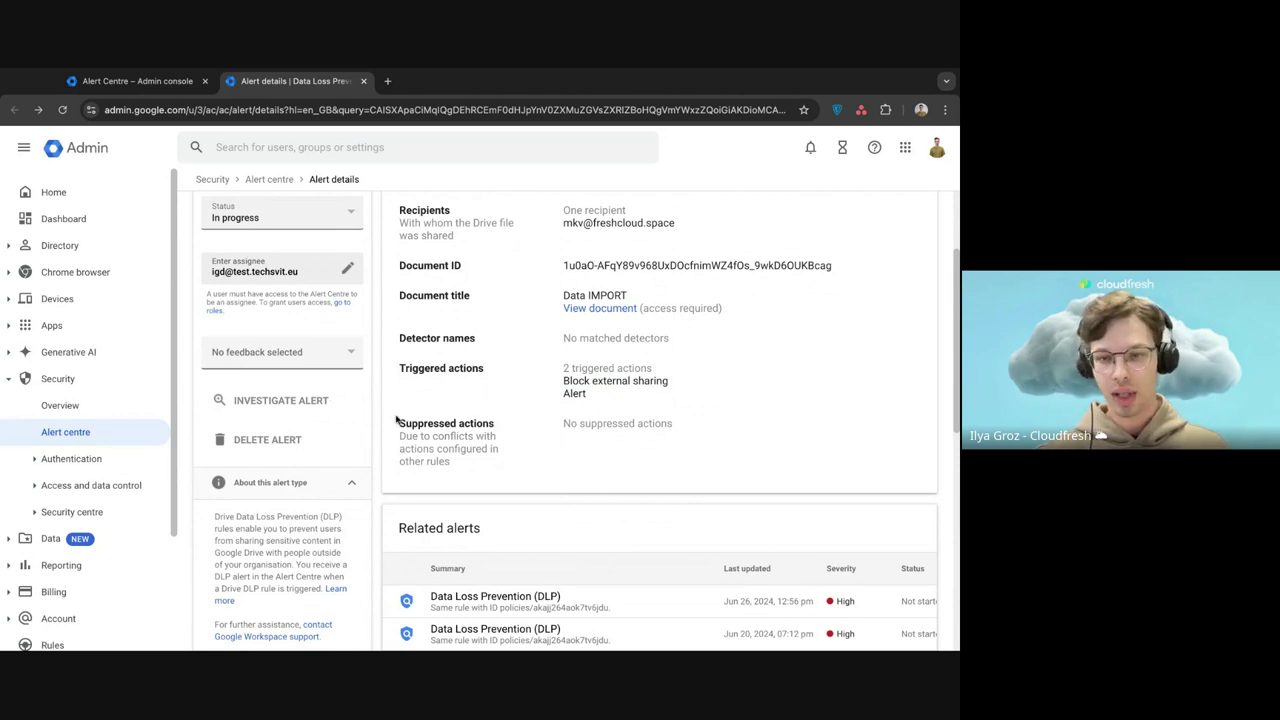
{"action": "triple_click", "coordinate": [568, 265]}
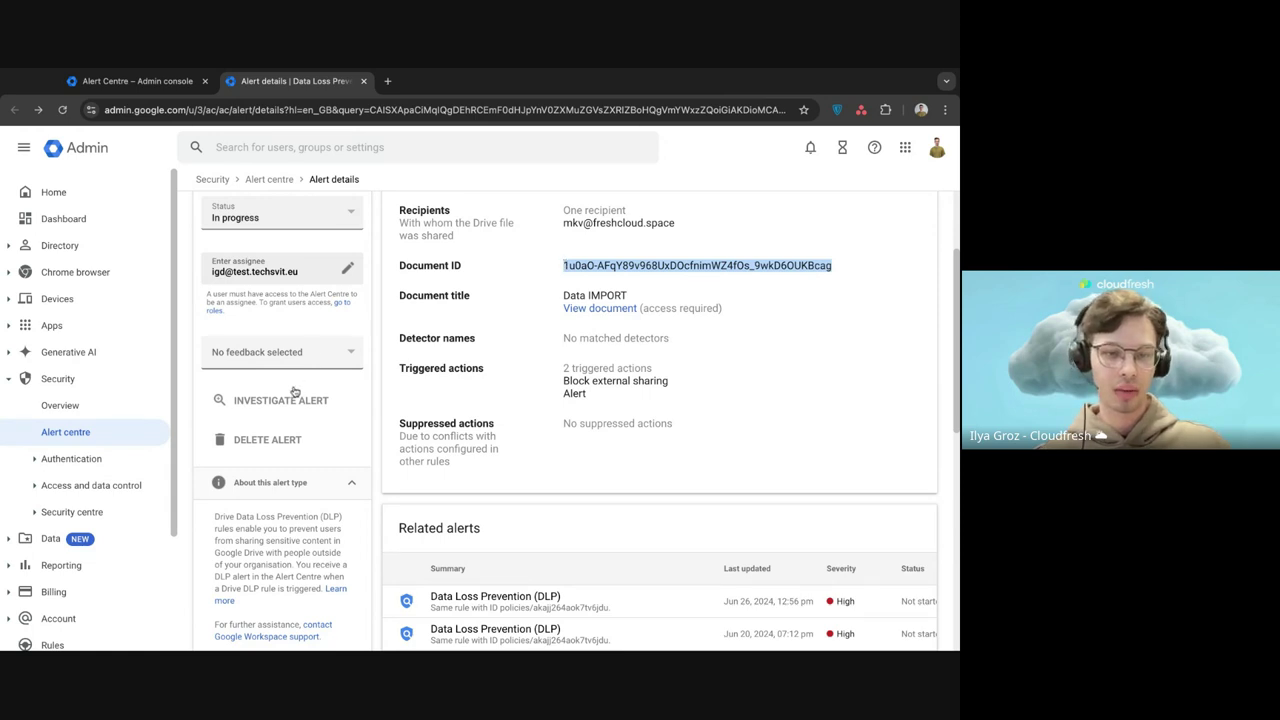
{"action": "key", "text": "ctrl+t"}
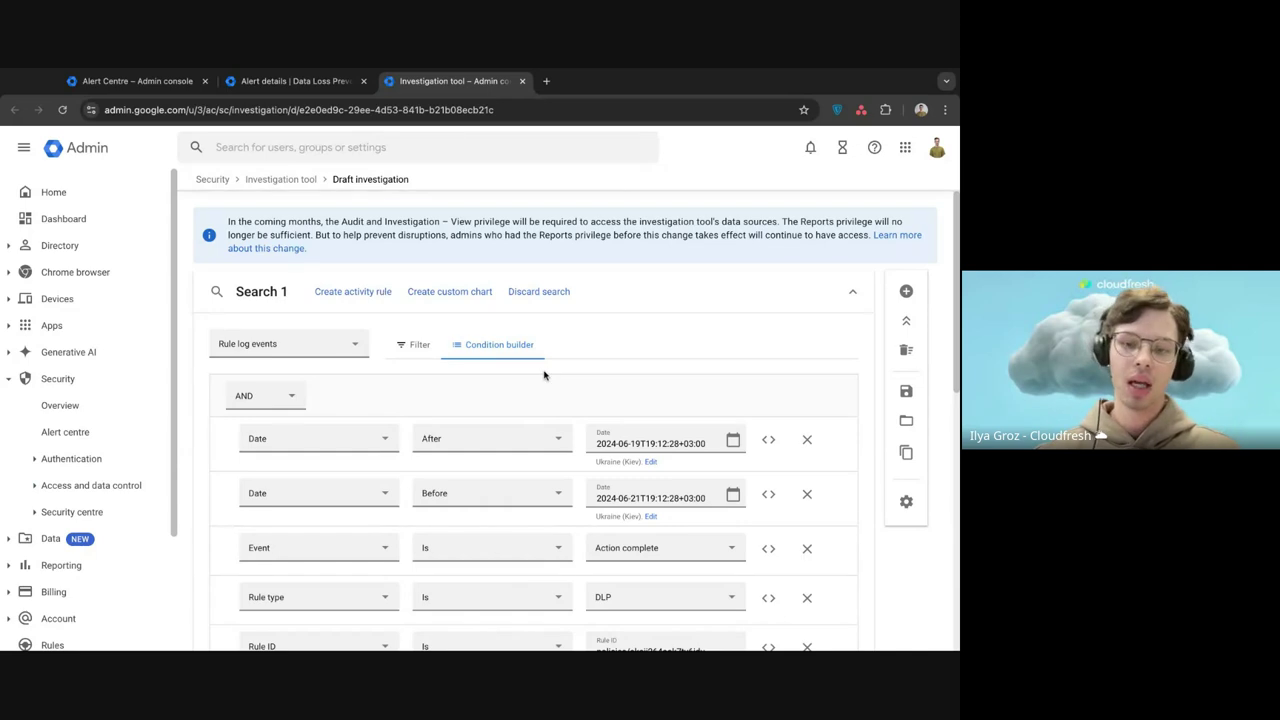
Step: Open the log details of the first 'Action completed' result and examine the entry, highlighting its resource ID
{"action": "scroll", "coordinate": [544, 375], "scroll_direction": "down", "scroll_amount": 5}
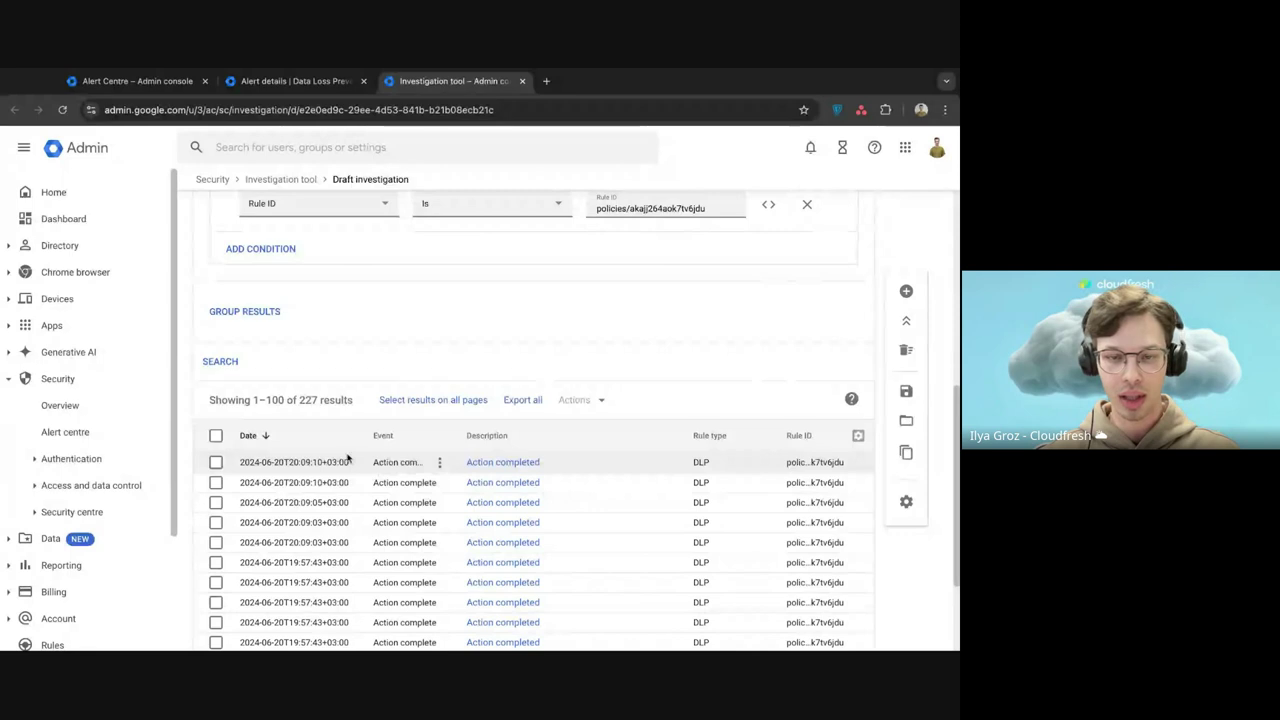
{"action": "left_click", "coordinate": [493, 463]}
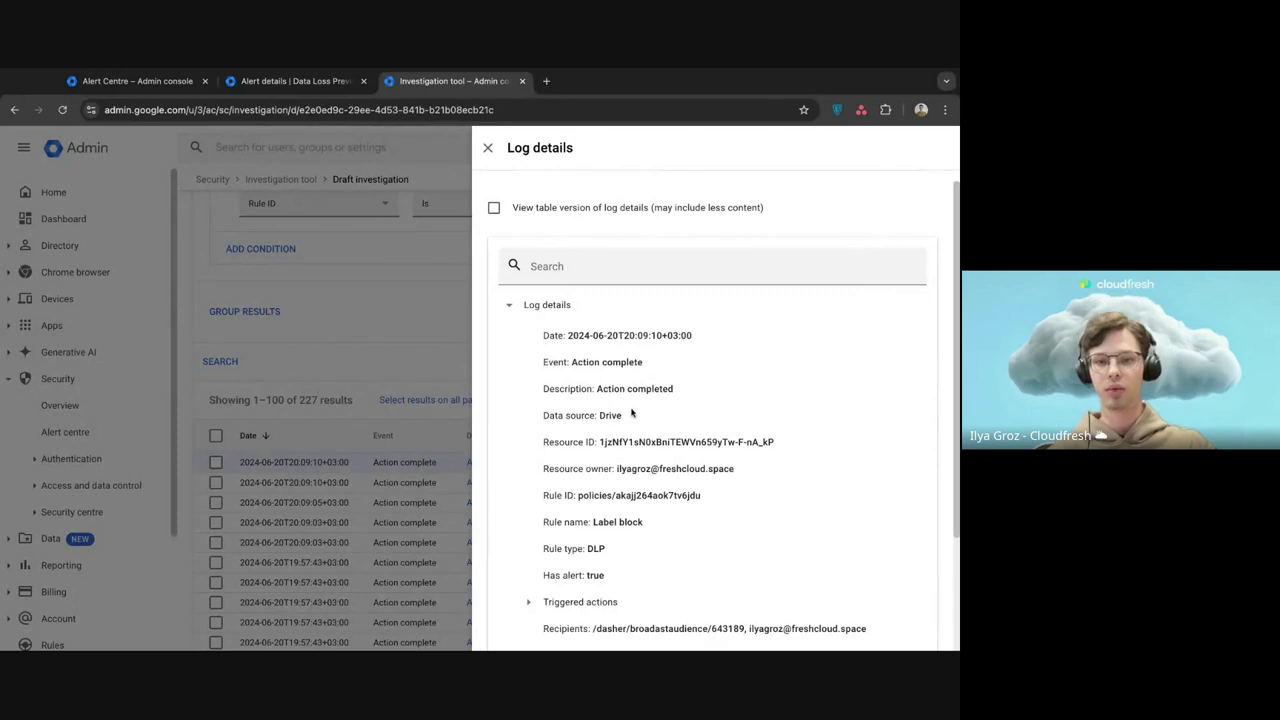
{"action": "scroll", "coordinate": [715, 410], "scroll_direction": "down", "scroll_amount": 1}
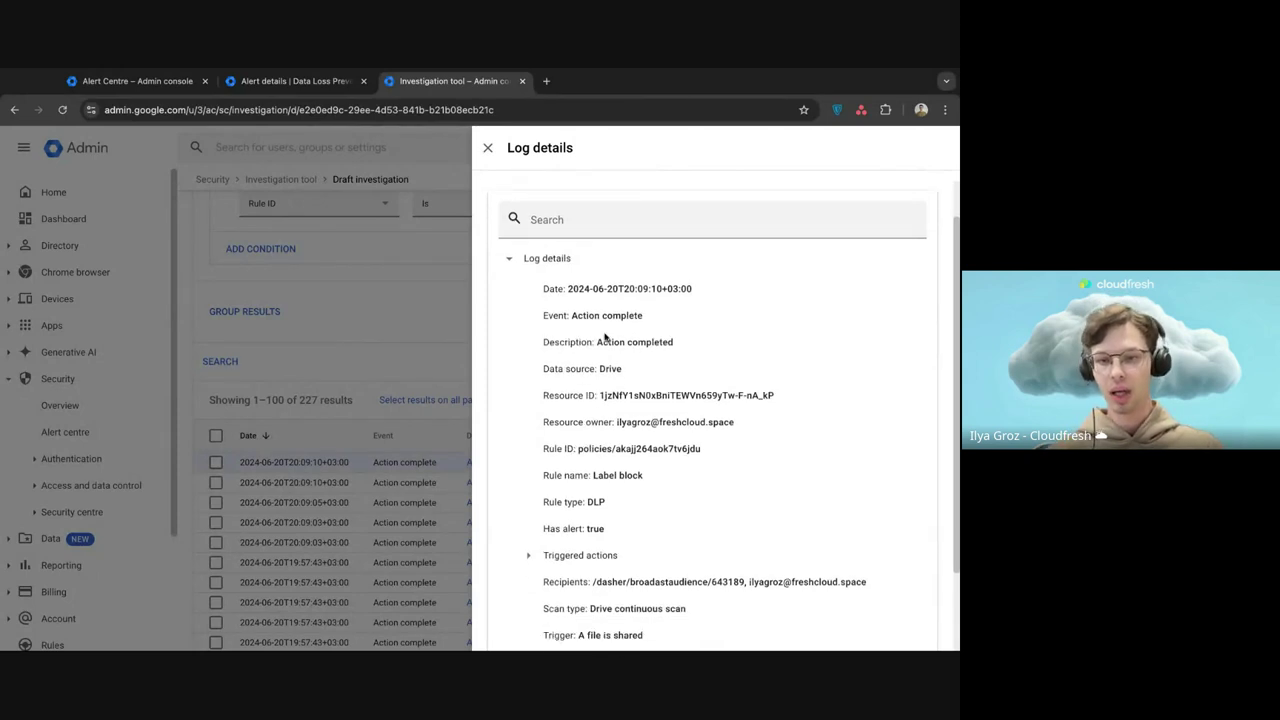
{"action": "scroll", "coordinate": [654, 432], "scroll_direction": "down", "scroll_amount": 1}
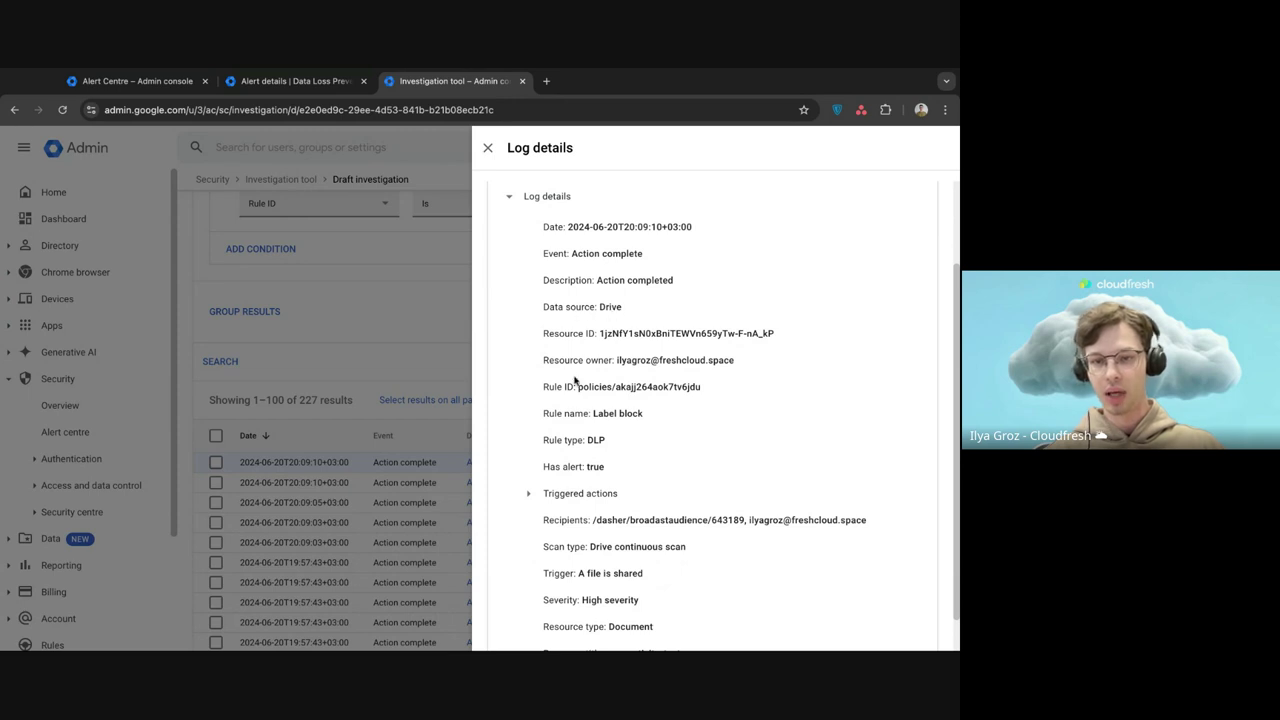
{"action": "scroll", "coordinate": [632, 486], "scroll_direction": "down", "scroll_amount": 1}
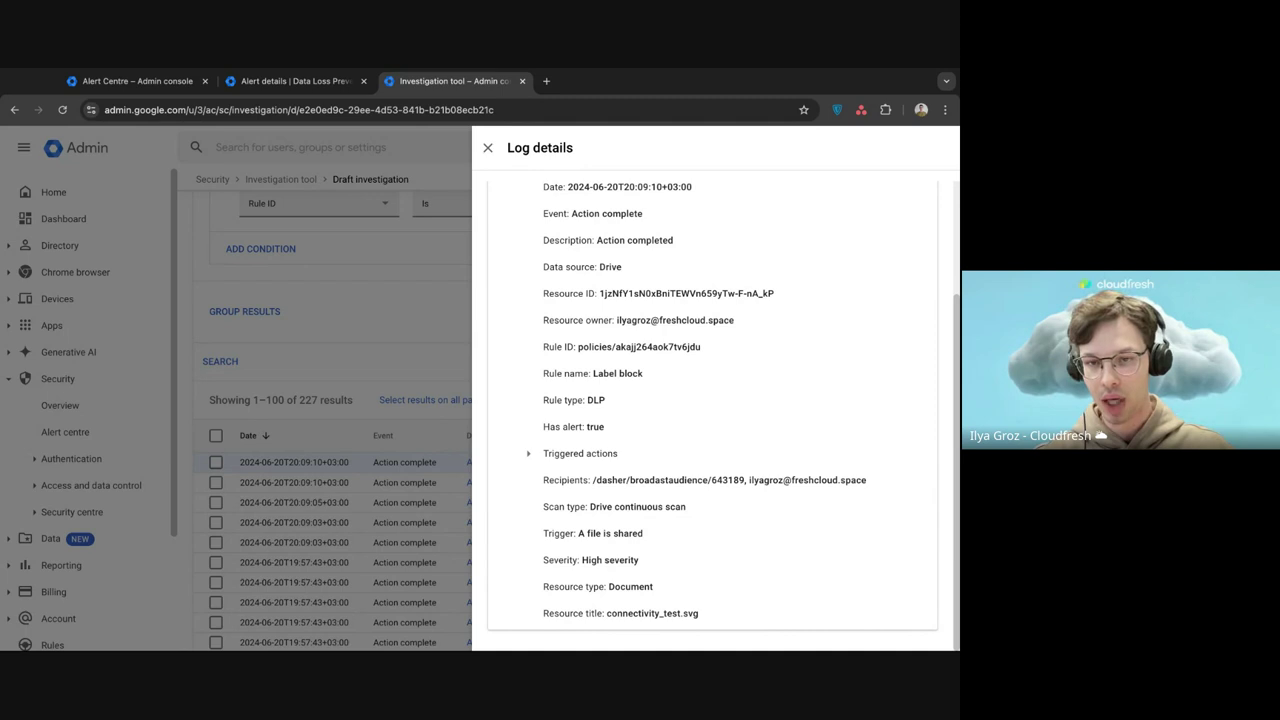
{"action": "left_click_drag", "start_coordinate": [599, 293], "coordinate": [774, 293]}
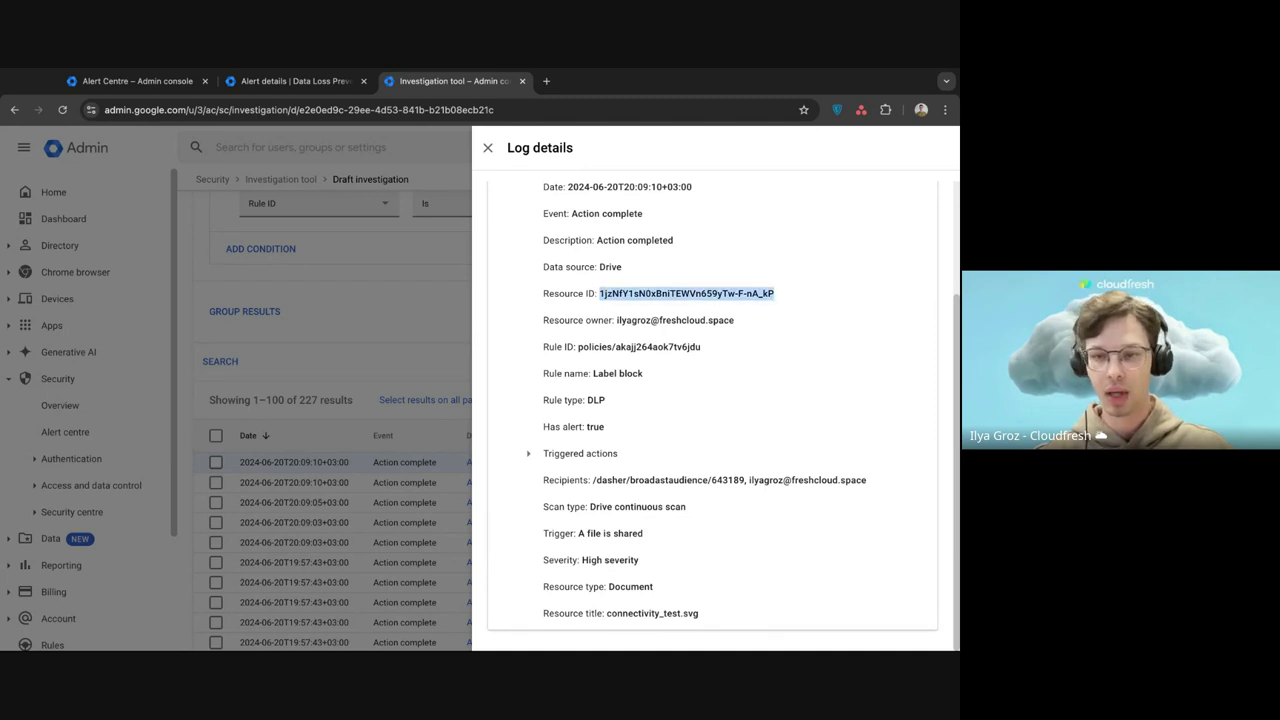
Step: Close the log details and review the search conditions of the draft investigation
{"action": "left_click", "coordinate": [487, 147]}
{"action": "scroll", "coordinate": [378, 280], "scroll_direction": "up", "scroll_amount": 5}
{"action": "scroll", "coordinate": [378, 282], "scroll_direction": "down", "scroll_amount": 2}
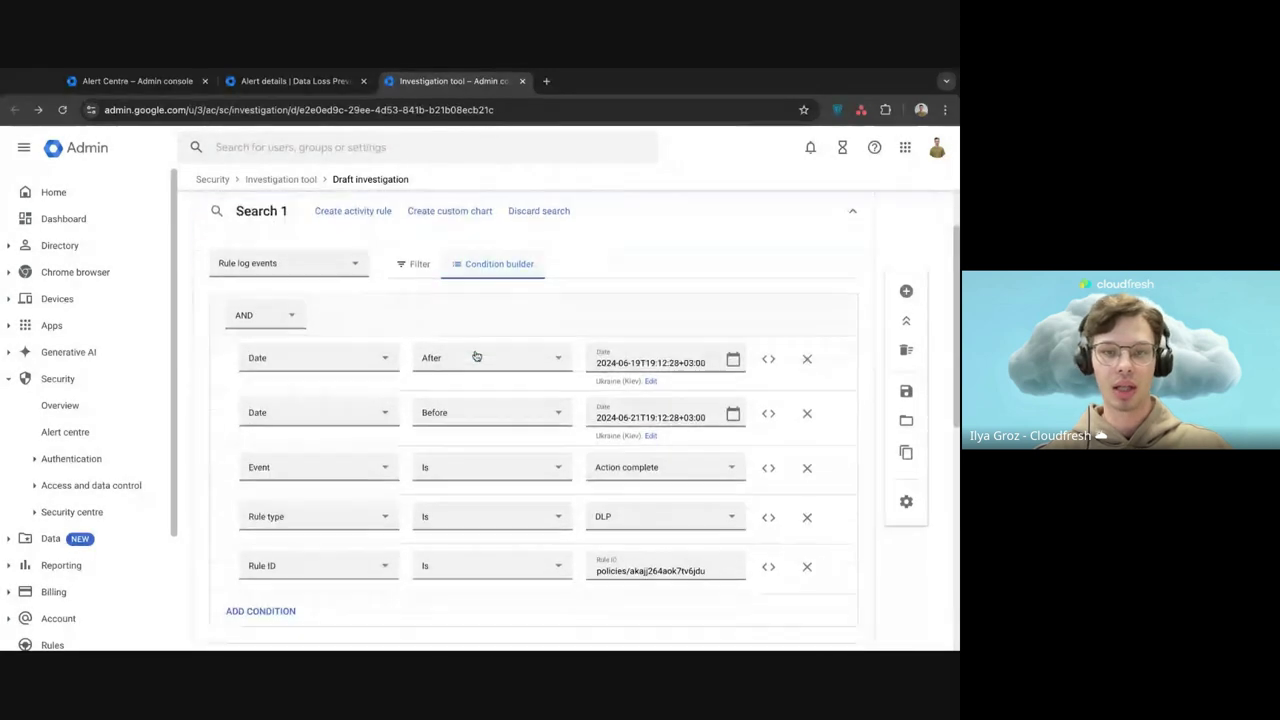
Step: Remove all date, event, rule type and rule ID conditions from Search 1
{"action": "left_click", "coordinate": [807, 358]}
{"action": "left_click", "coordinate": [808, 358]}
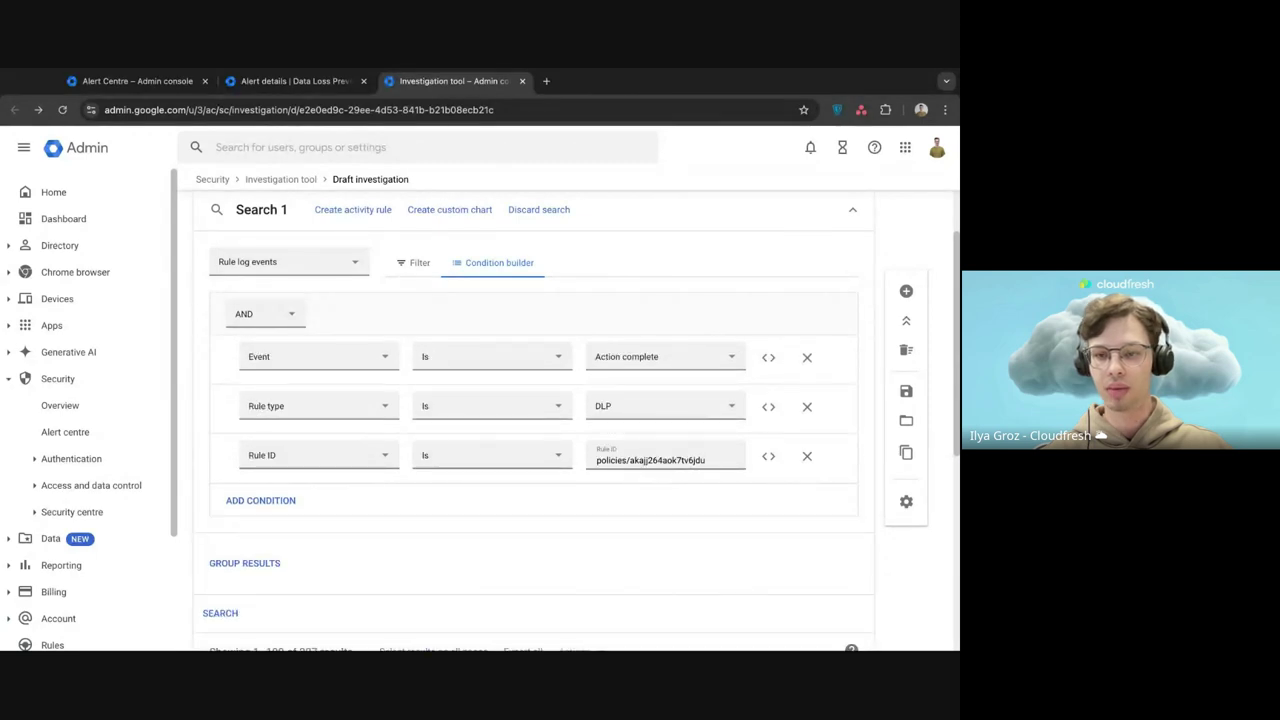
{"action": "left_click", "coordinate": [807, 357]}
{"action": "left_click", "coordinate": [807, 357]}
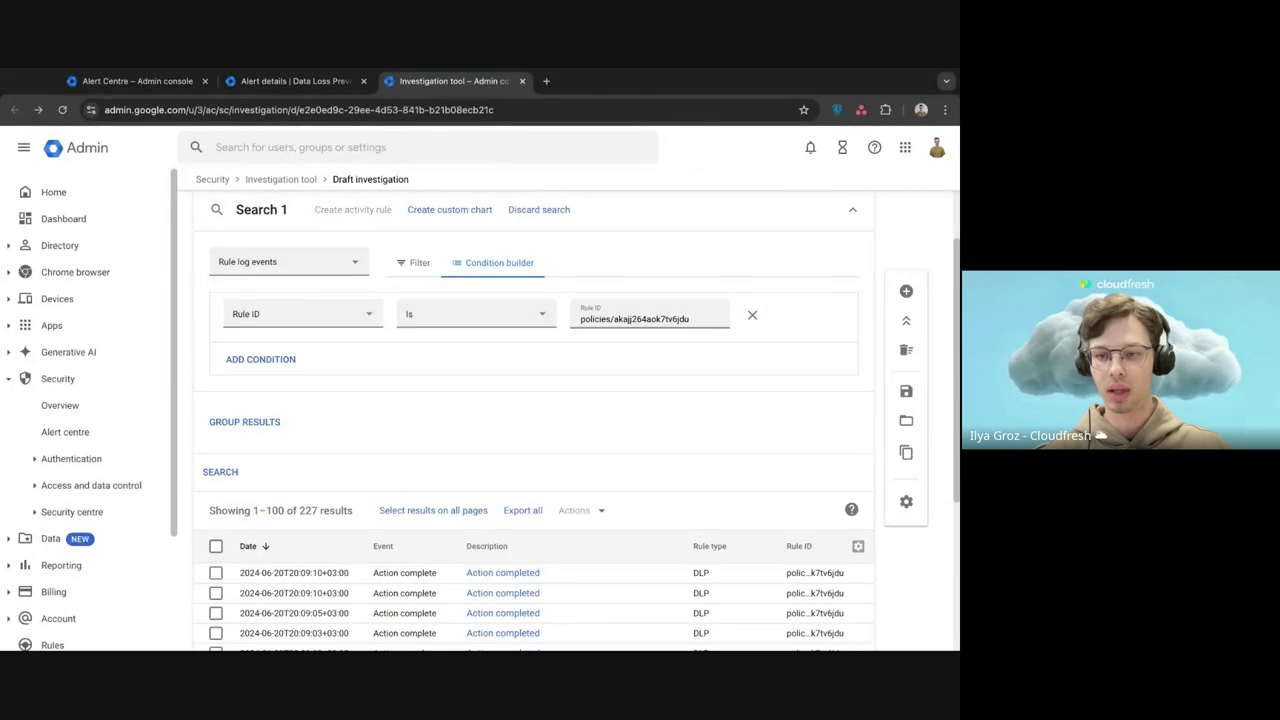
{"action": "left_click", "coordinate": [755, 320]}
Step: Find 'drive' among the data sources and set Search 1's data source to Drive log events
{"action": "left_click", "coordinate": [314, 261]}
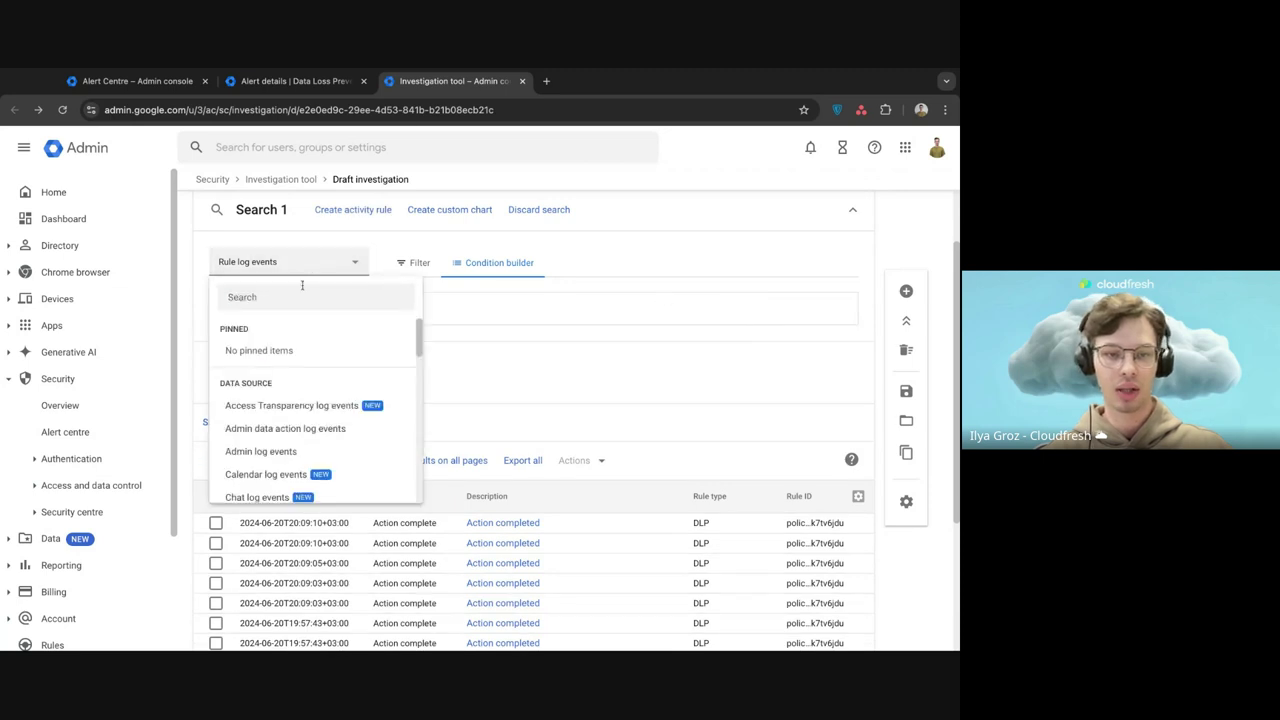
{"action": "type", "text": "dr"}
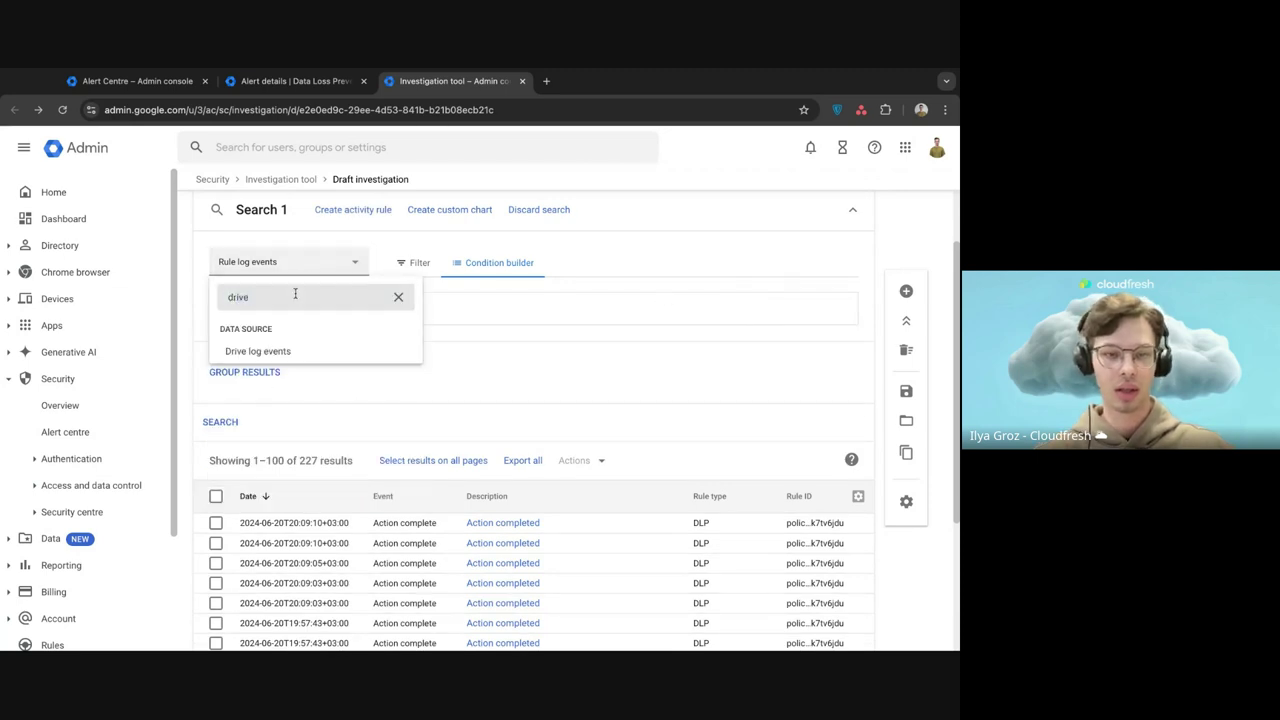
{"action": "type", "text": "ive"}
{"action": "left_click", "coordinate": [262, 351]}
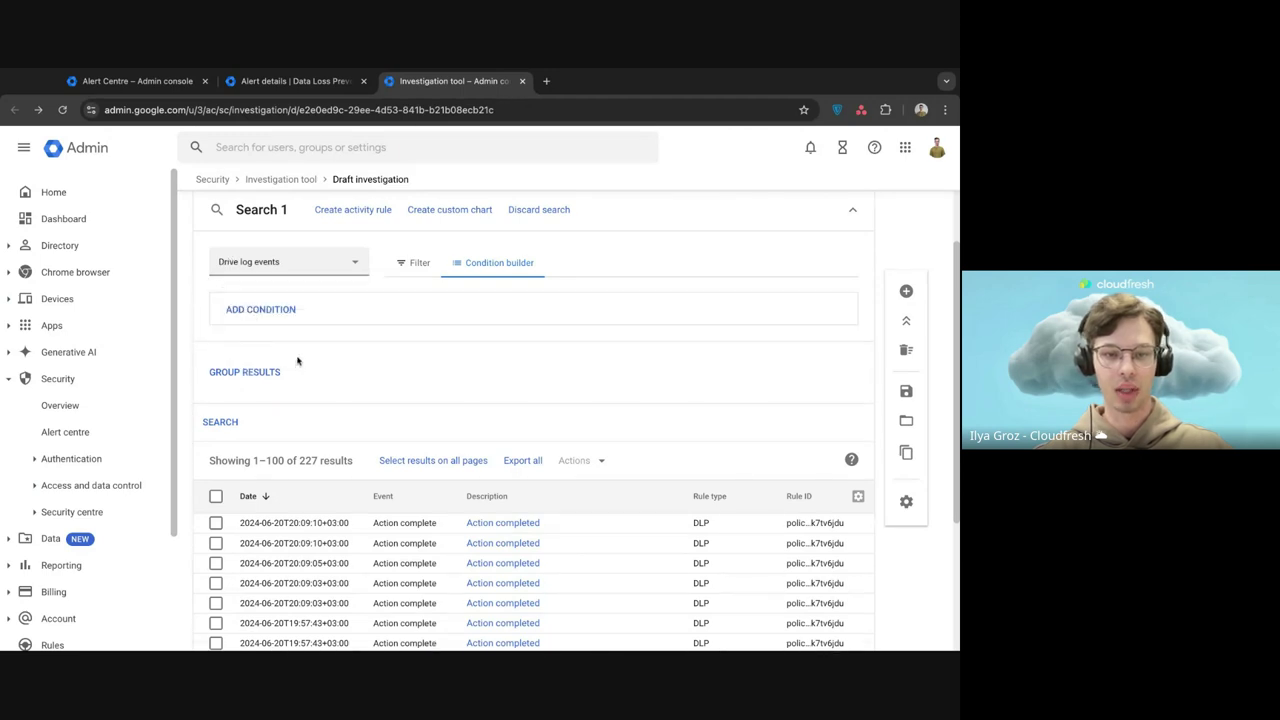
Step: Add a 'Document ID Is' condition with the copied resource ID and run the search
{"action": "left_click", "coordinate": [254, 316]}
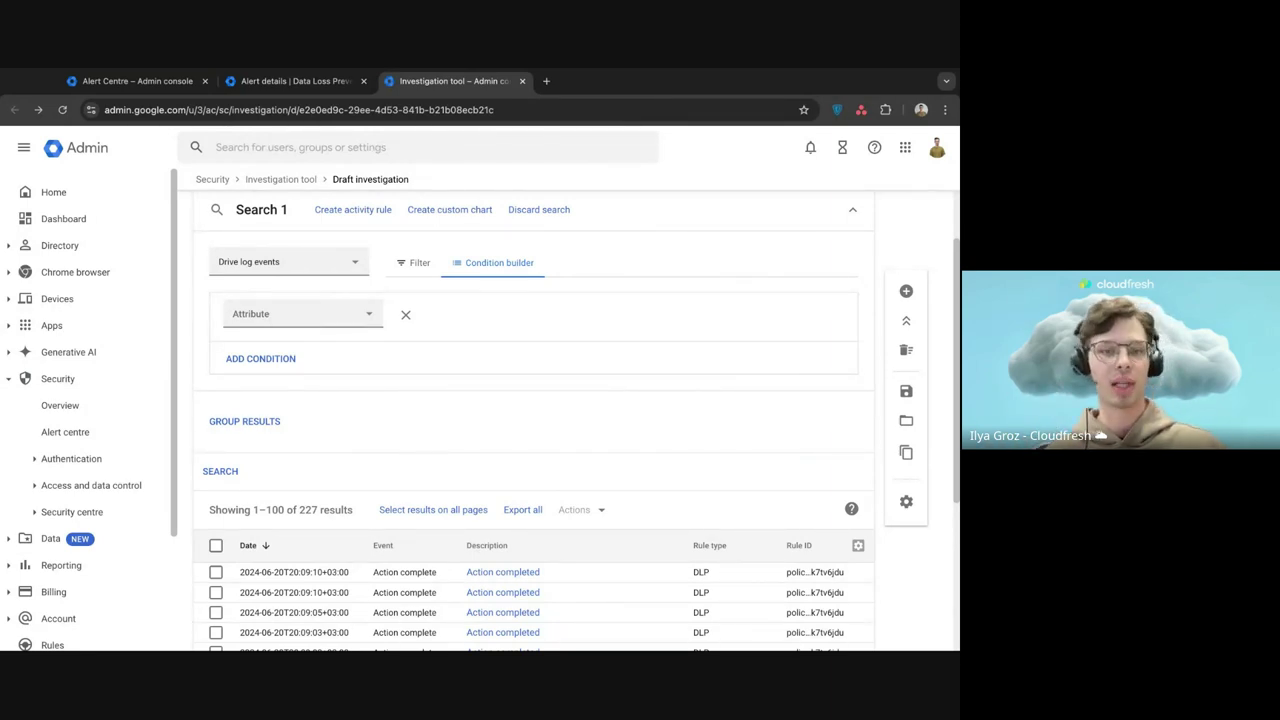
{"action": "left_click", "coordinate": [300, 314]}
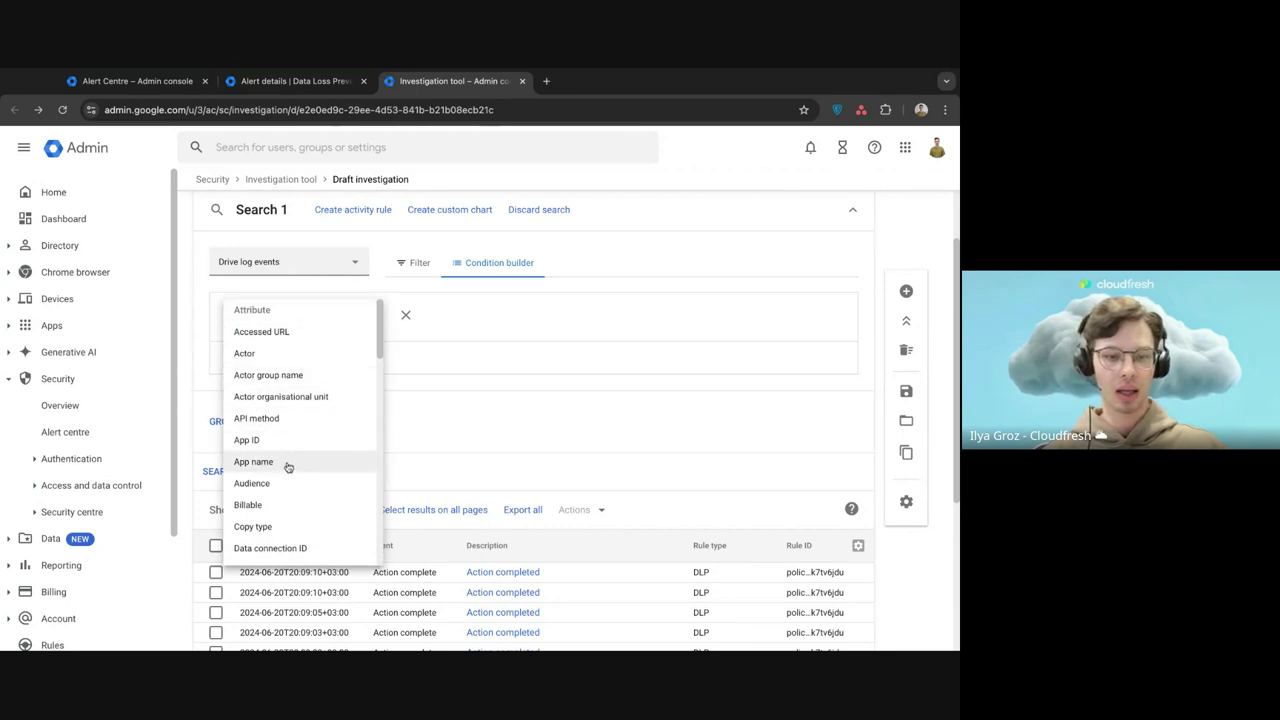
{"action": "scroll", "coordinate": [290, 465], "scroll_direction": "down", "scroll_amount": 2}
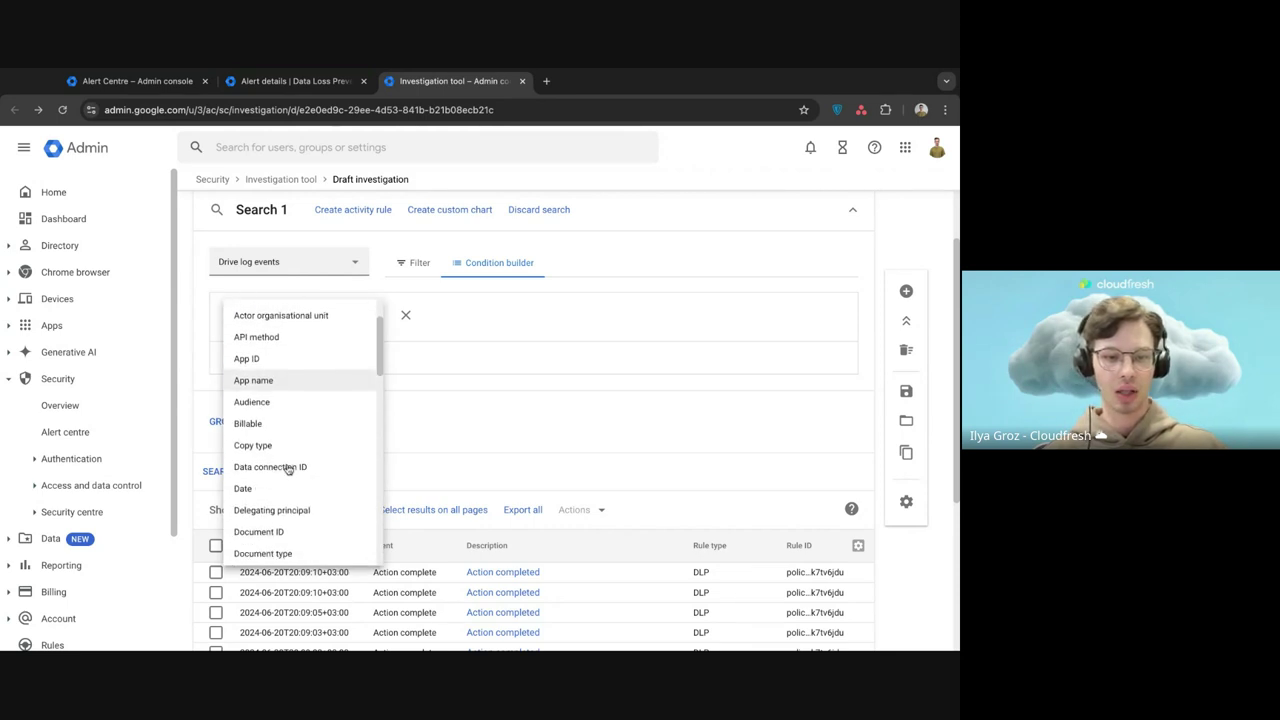
{"action": "left_click", "coordinate": [289, 528]}
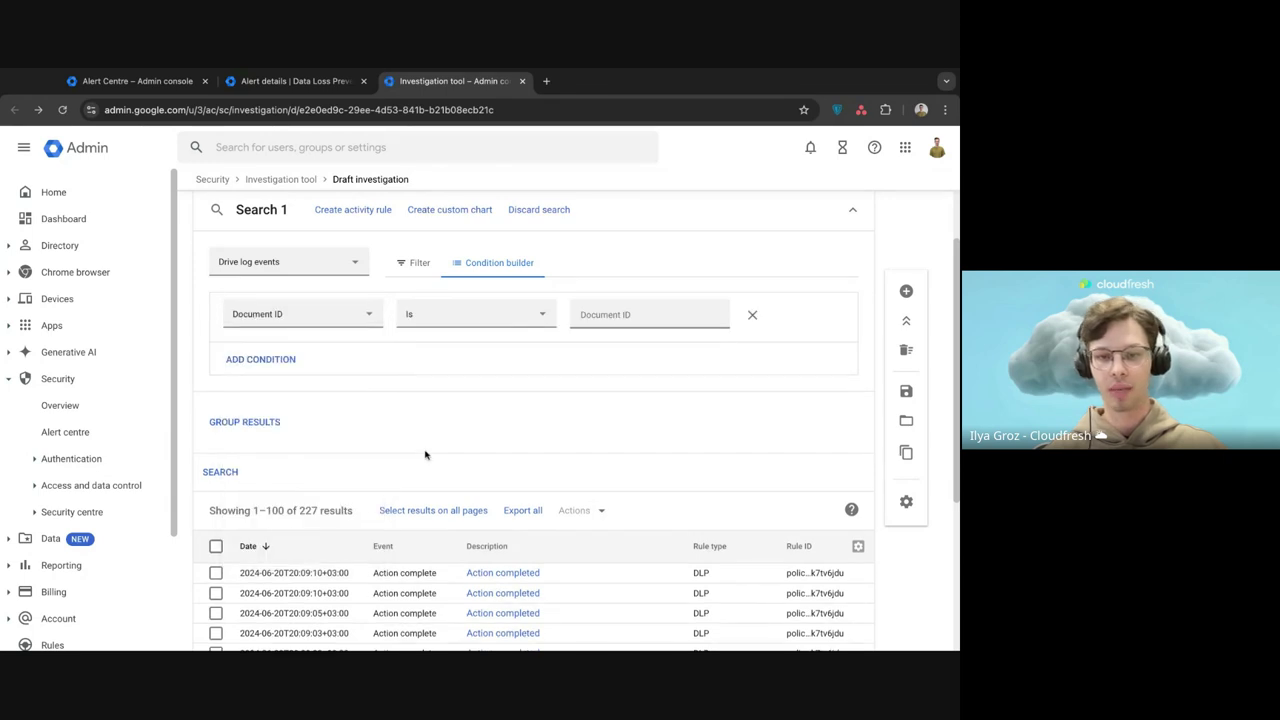
{"action": "left_click", "coordinate": [598, 318]}
{"action": "key", "text": "ctrl+v"}
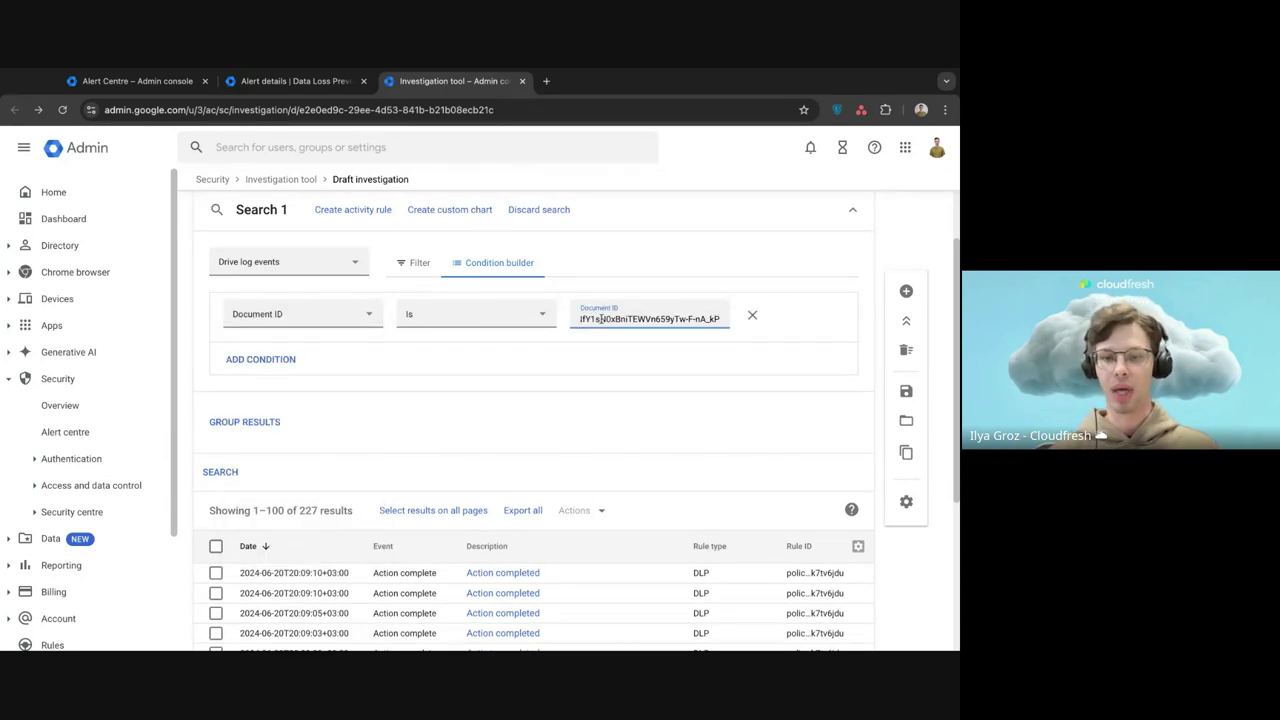
{"action": "left_click", "coordinate": [220, 472]}
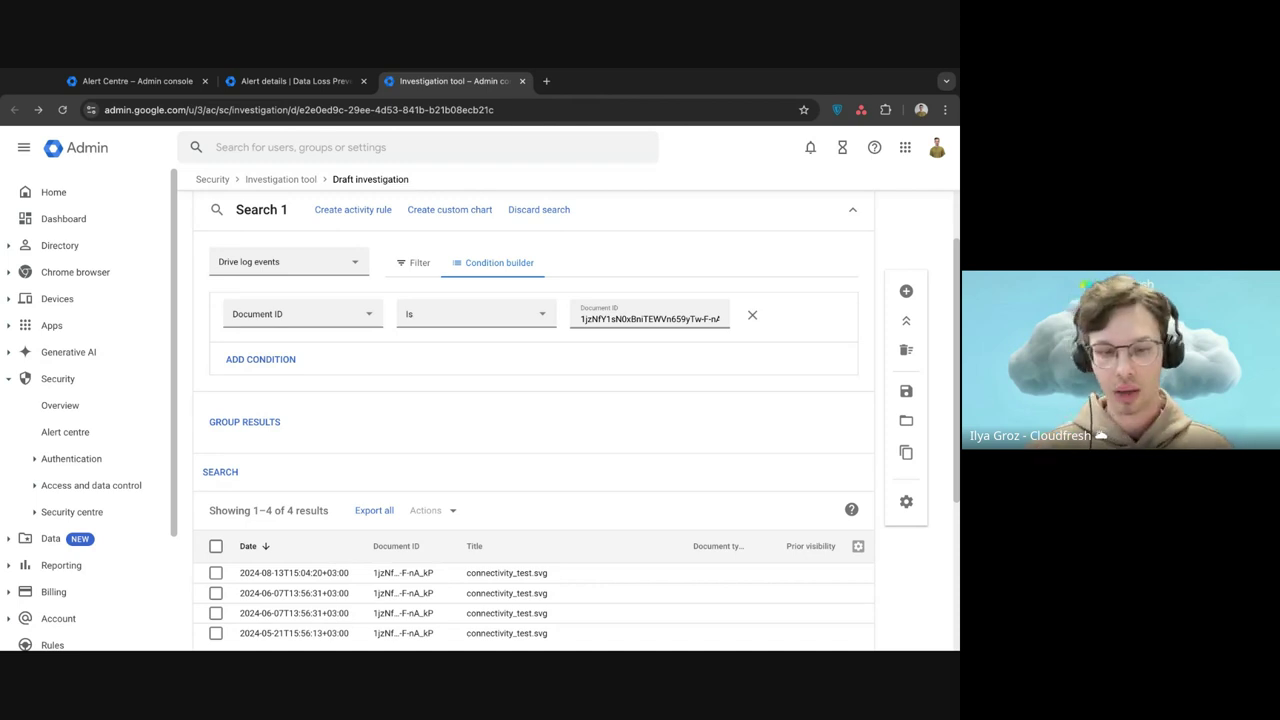
Step: Select the first two connectivity_test.svg results and open Audit file permissions for them
{"action": "scroll", "coordinate": [498, 430], "scroll_direction": "down", "scroll_amount": 3}
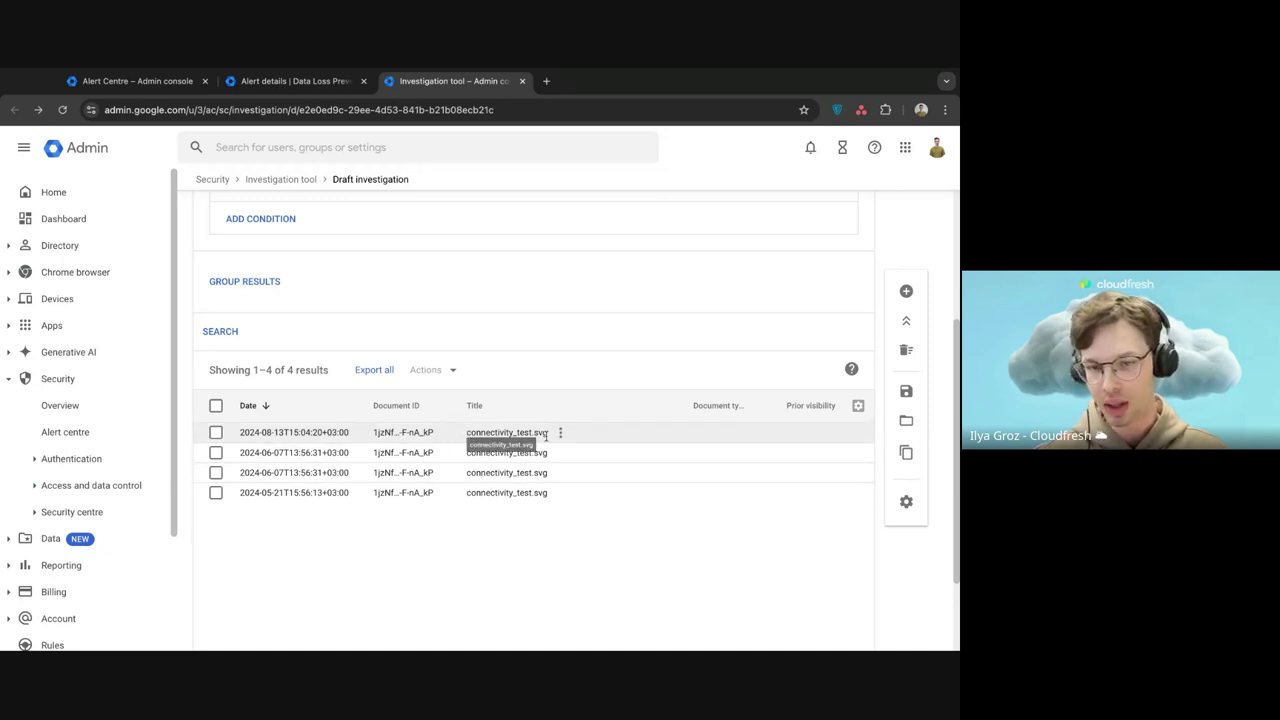
{"action": "left_click", "coordinate": [216, 432]}
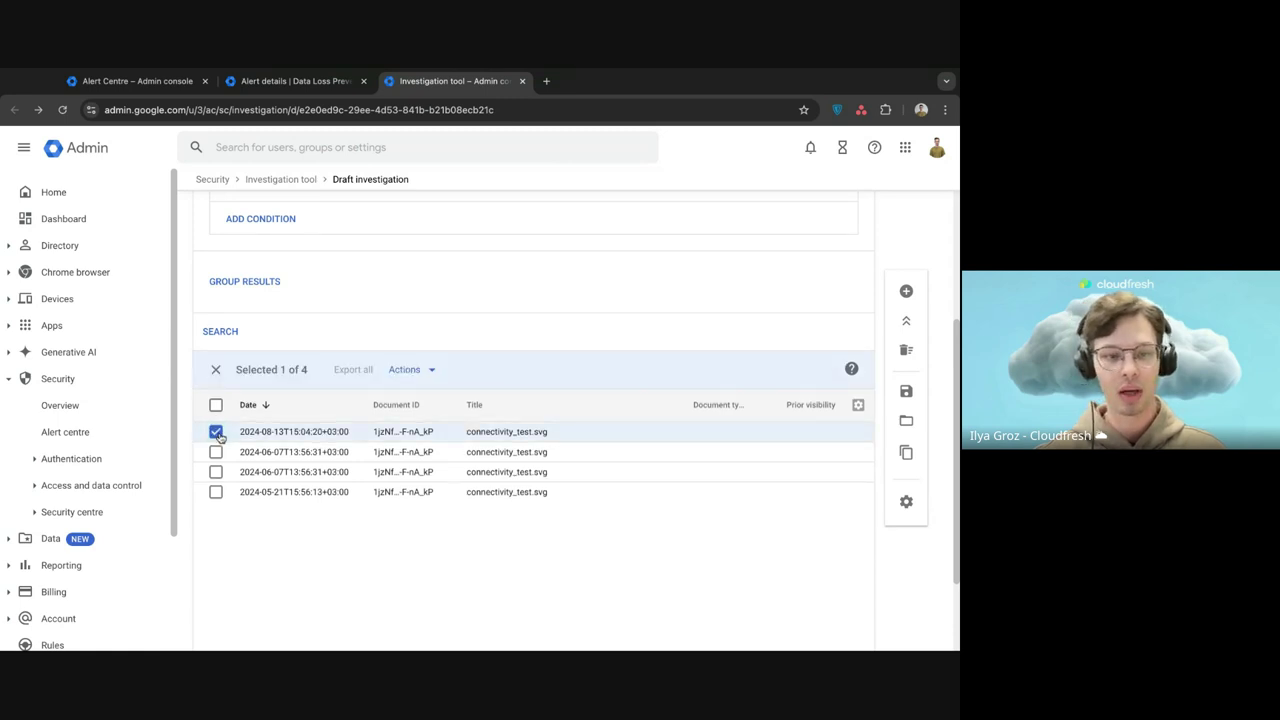
{"action": "left_click", "coordinate": [216, 452]}
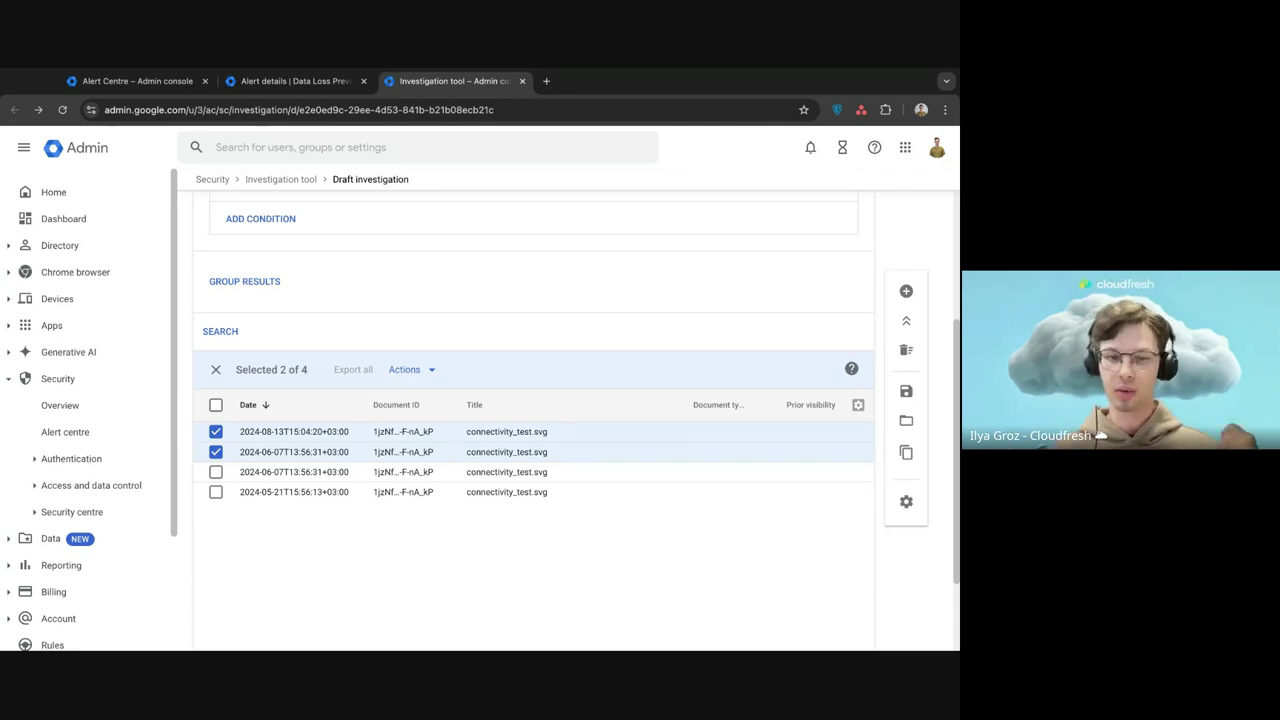
{"action": "left_click", "coordinate": [422, 375]}
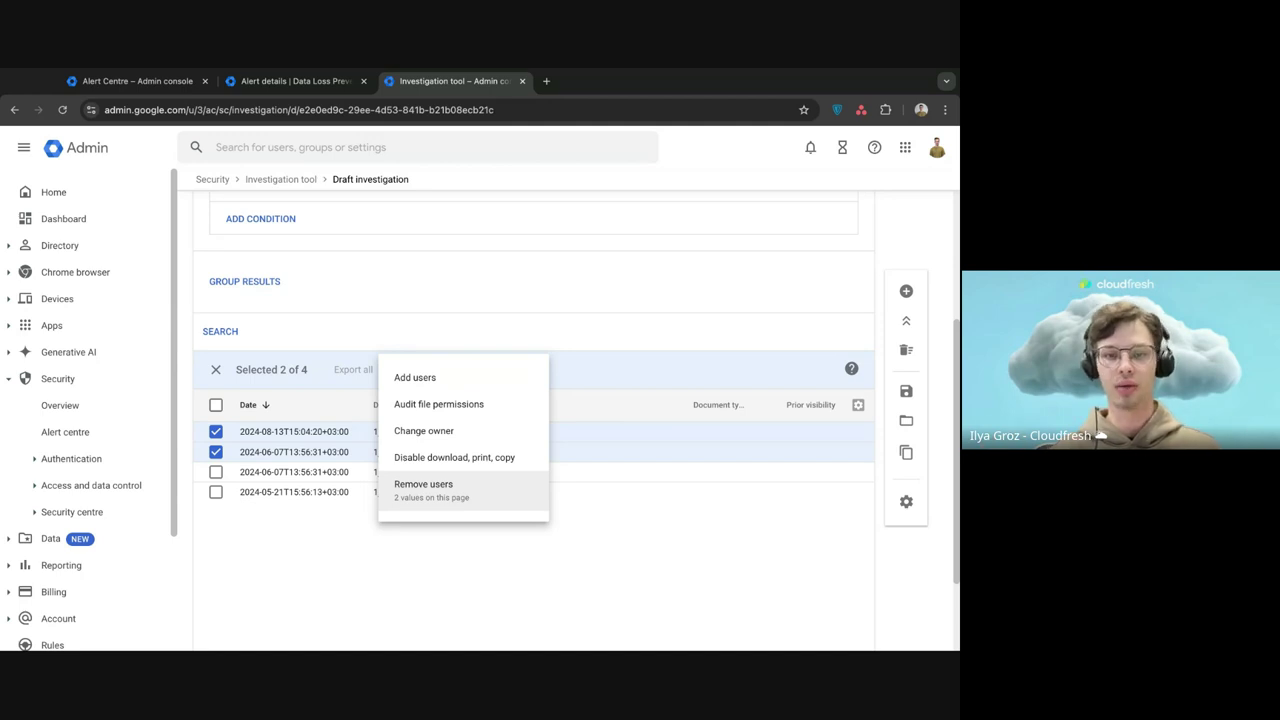
{"action": "left_click", "coordinate": [460, 405]}
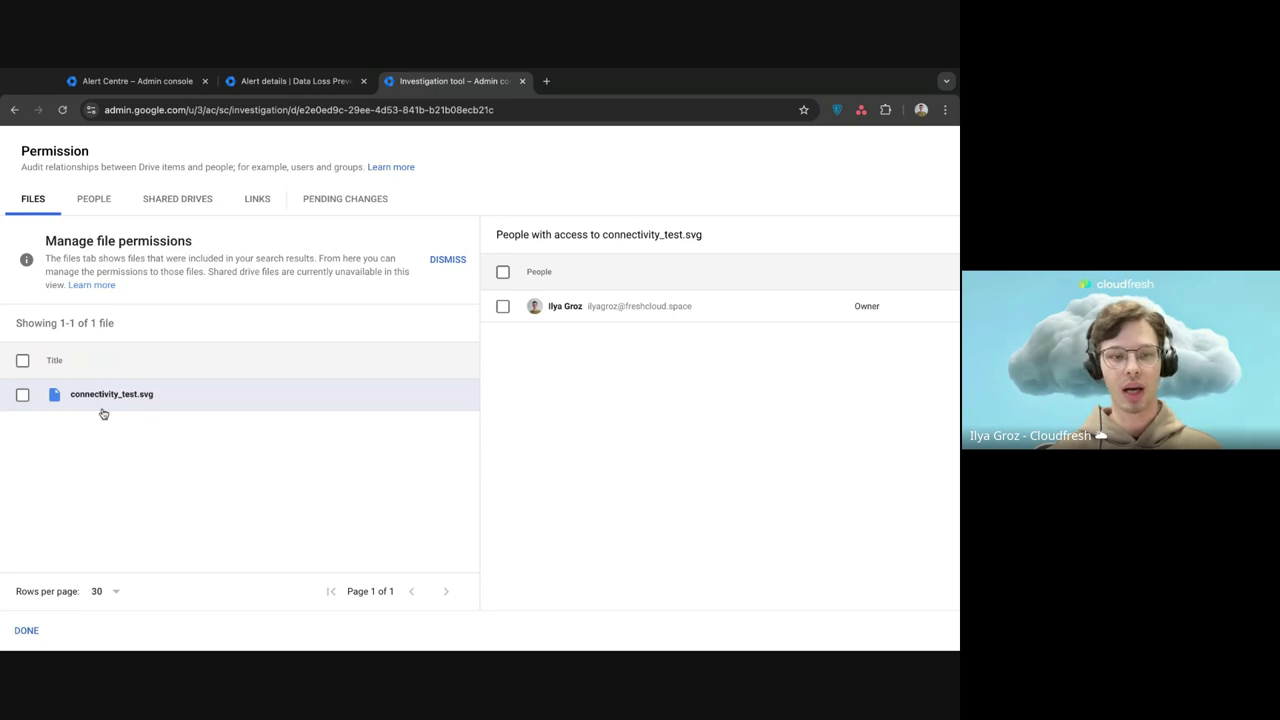
Step: Select connectivity_test.svg and its owner, and open the single access level options for that person
{"action": "left_click", "coordinate": [22, 395]}
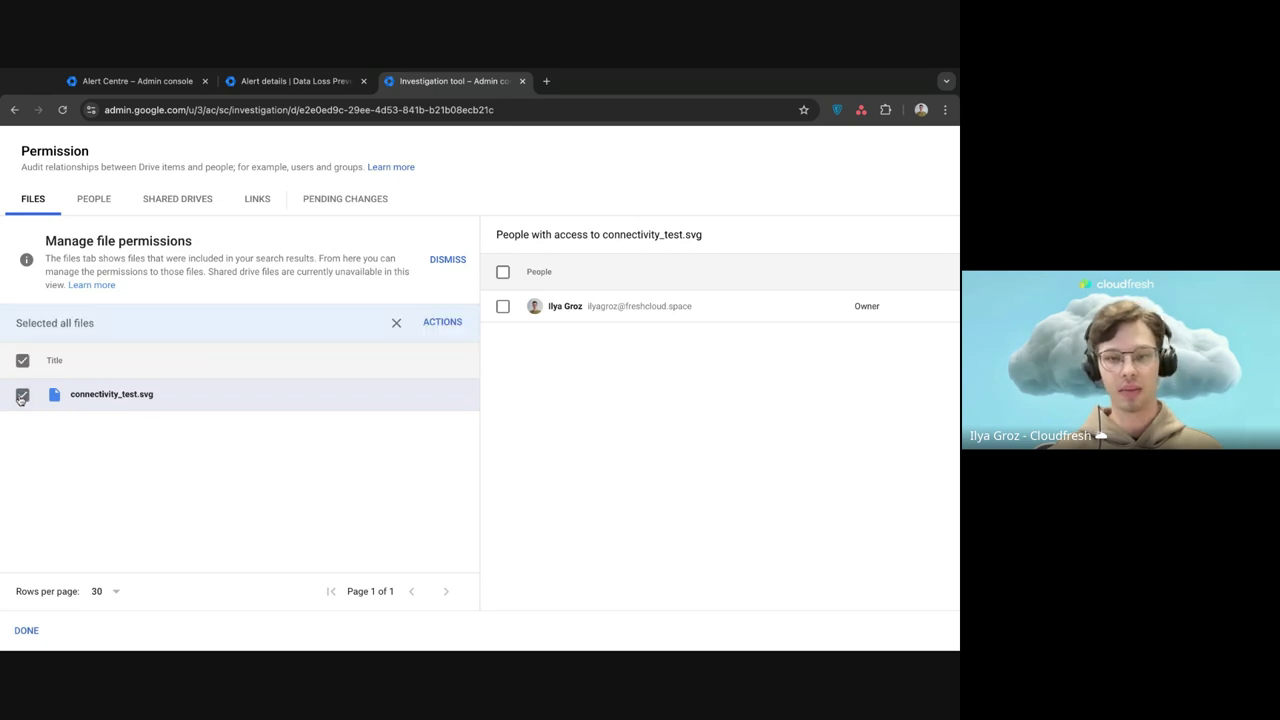
{"action": "left_click", "coordinate": [505, 307]}
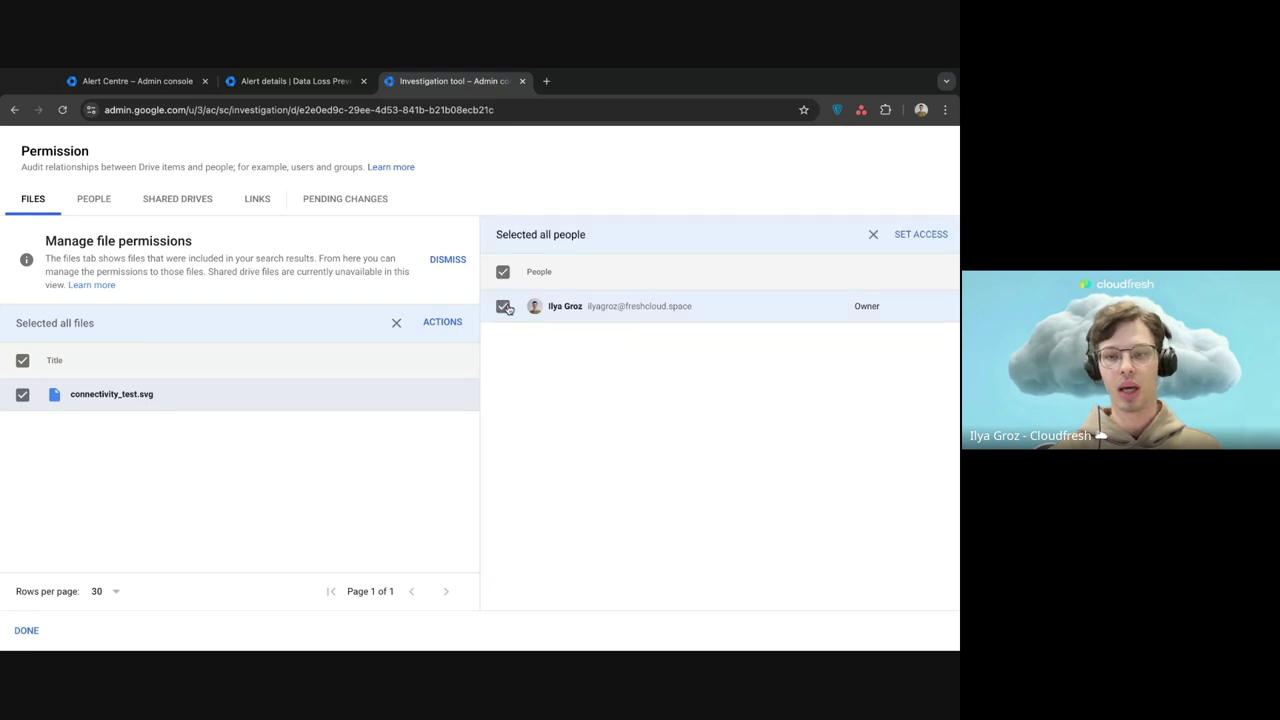
{"action": "left_click", "coordinate": [911, 238]}
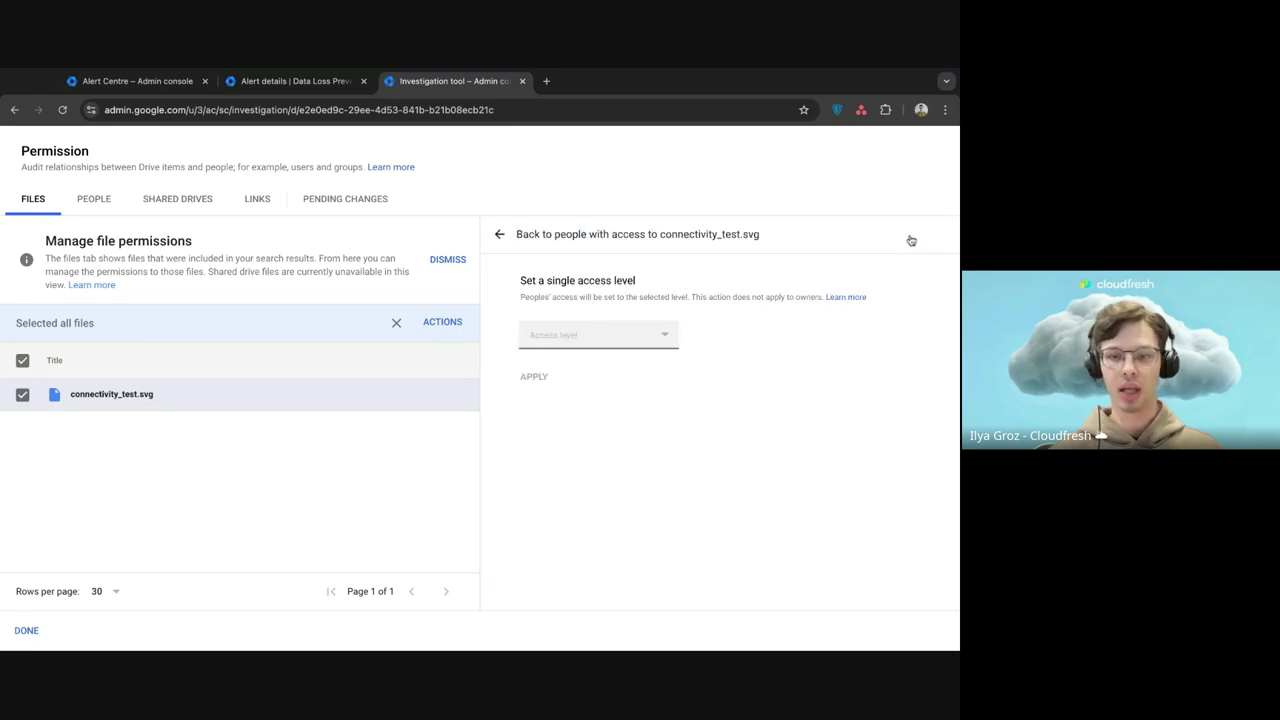
{"action": "left_click", "coordinate": [619, 335]}
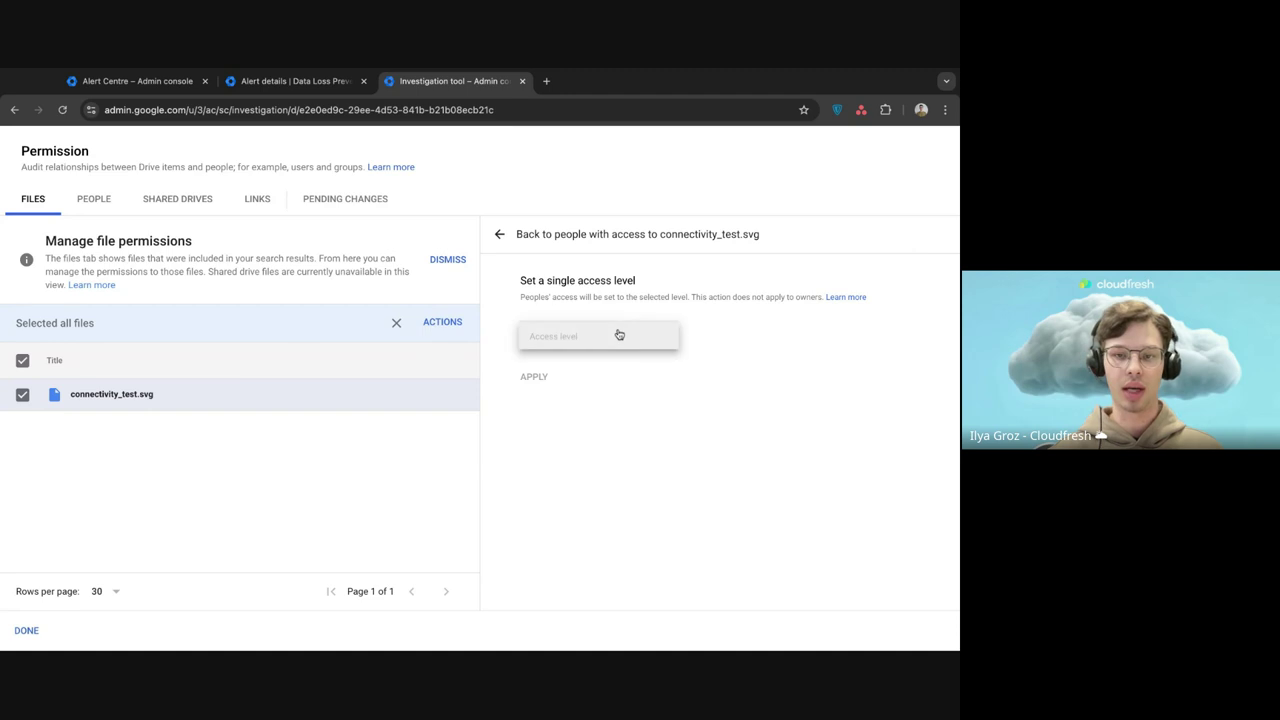
Step: Review the People, Shared drives and Links permissions of the audited file, and check the alert's details page
{"action": "left_click", "coordinate": [91, 205]}
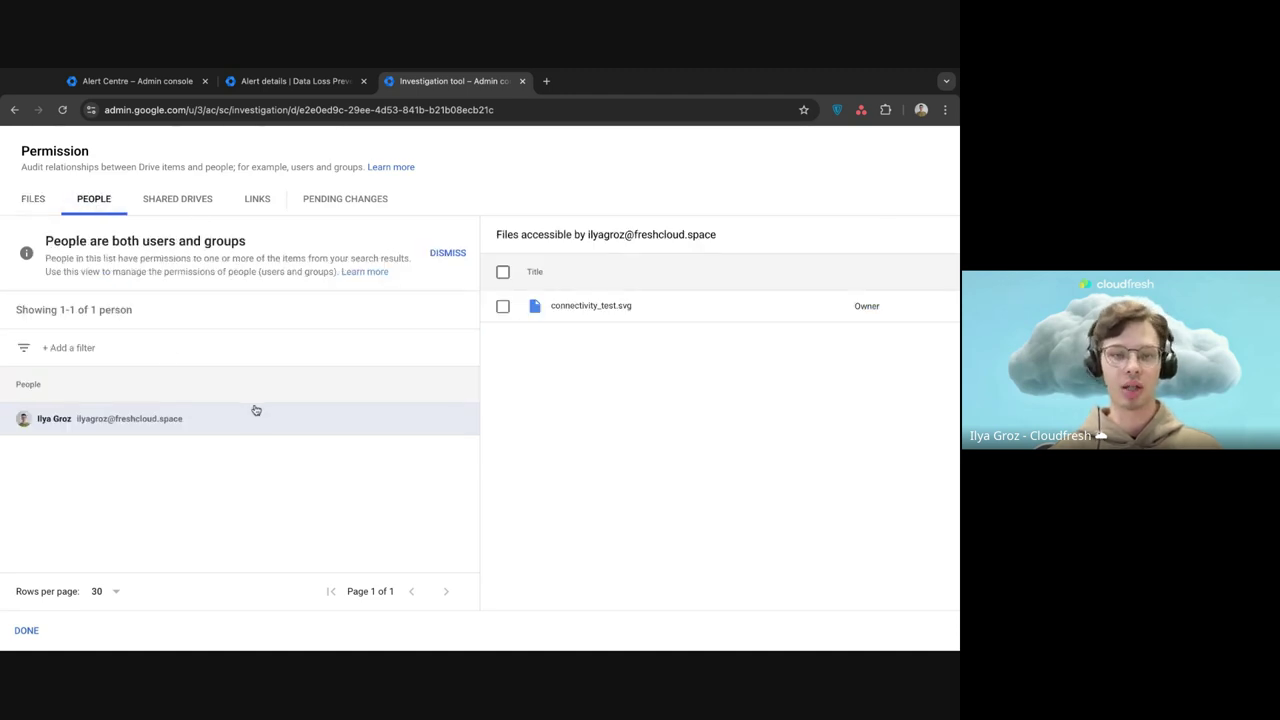
{"action": "left_click", "coordinate": [182, 208]}
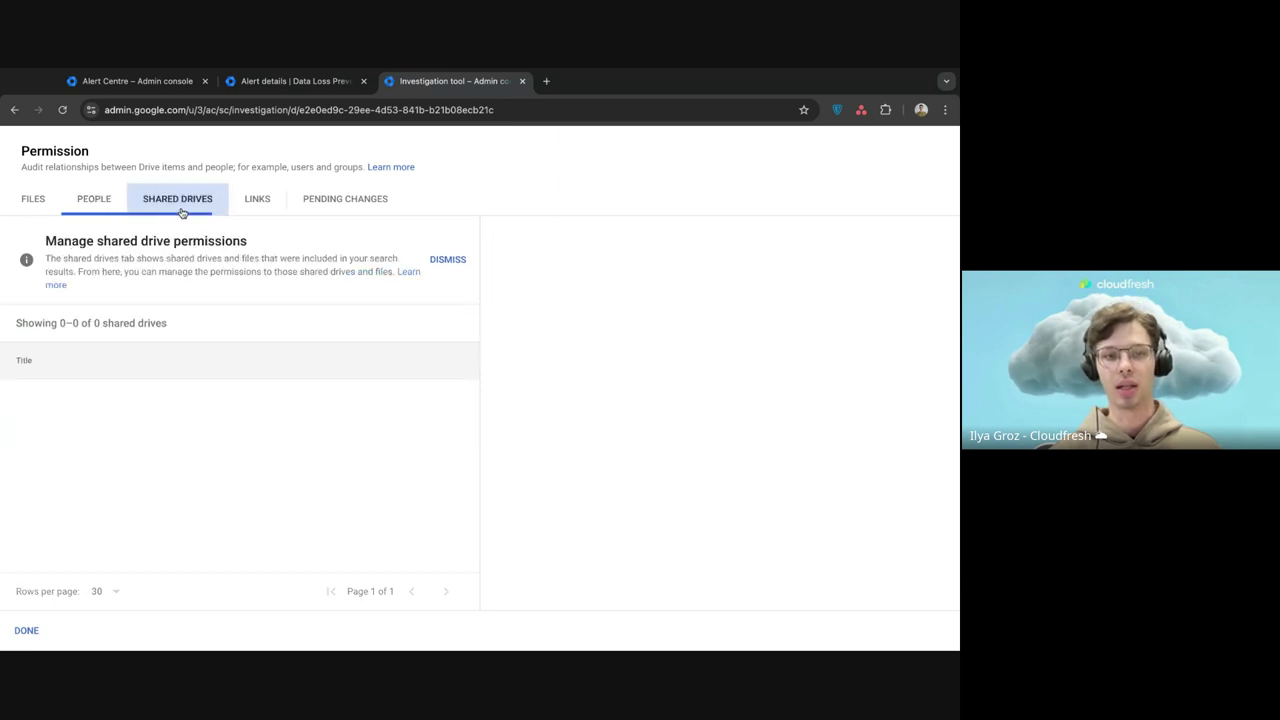
{"action": "left_click", "coordinate": [257, 208]}
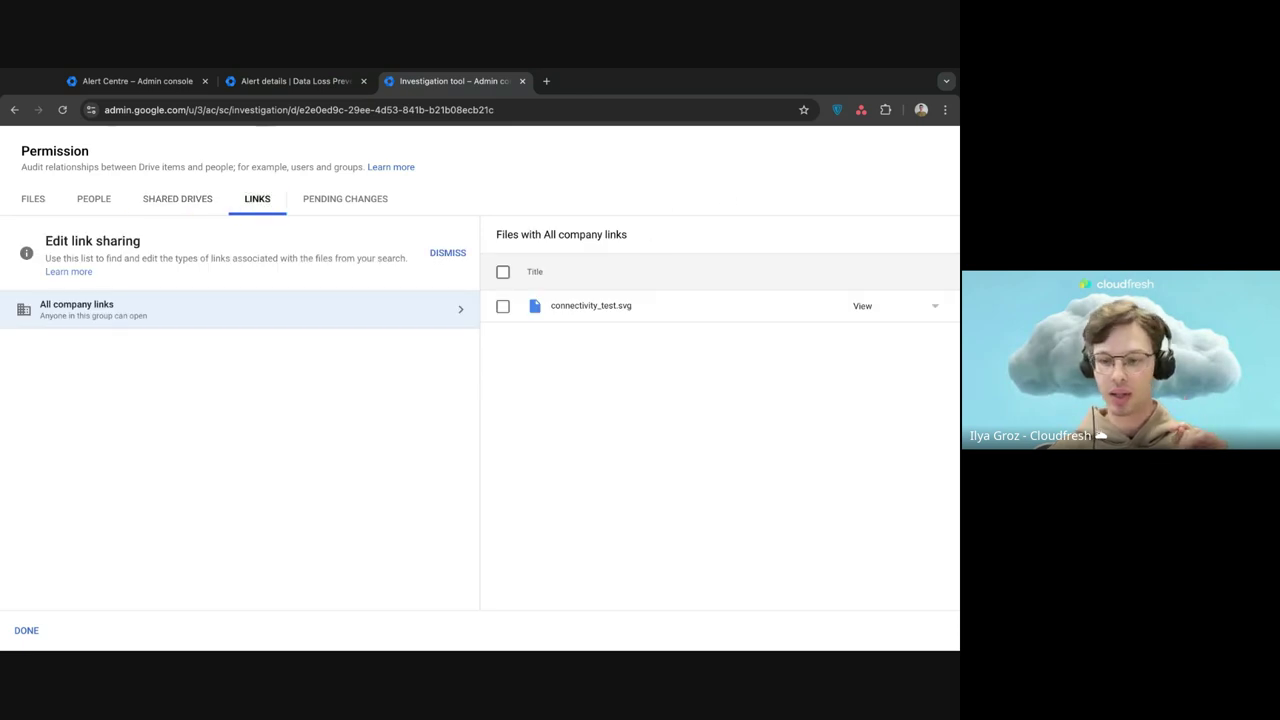
{"action": "left_click", "coordinate": [292, 81]}
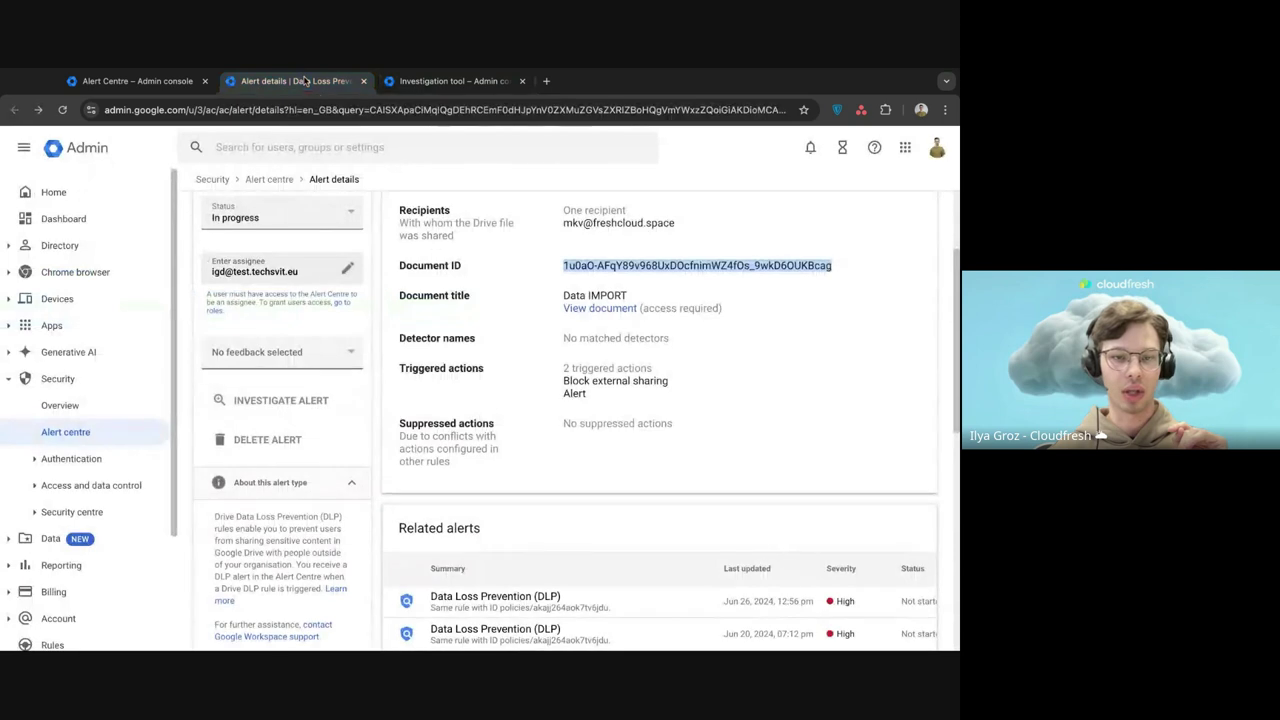
{"action": "left_click", "coordinate": [425, 82]}
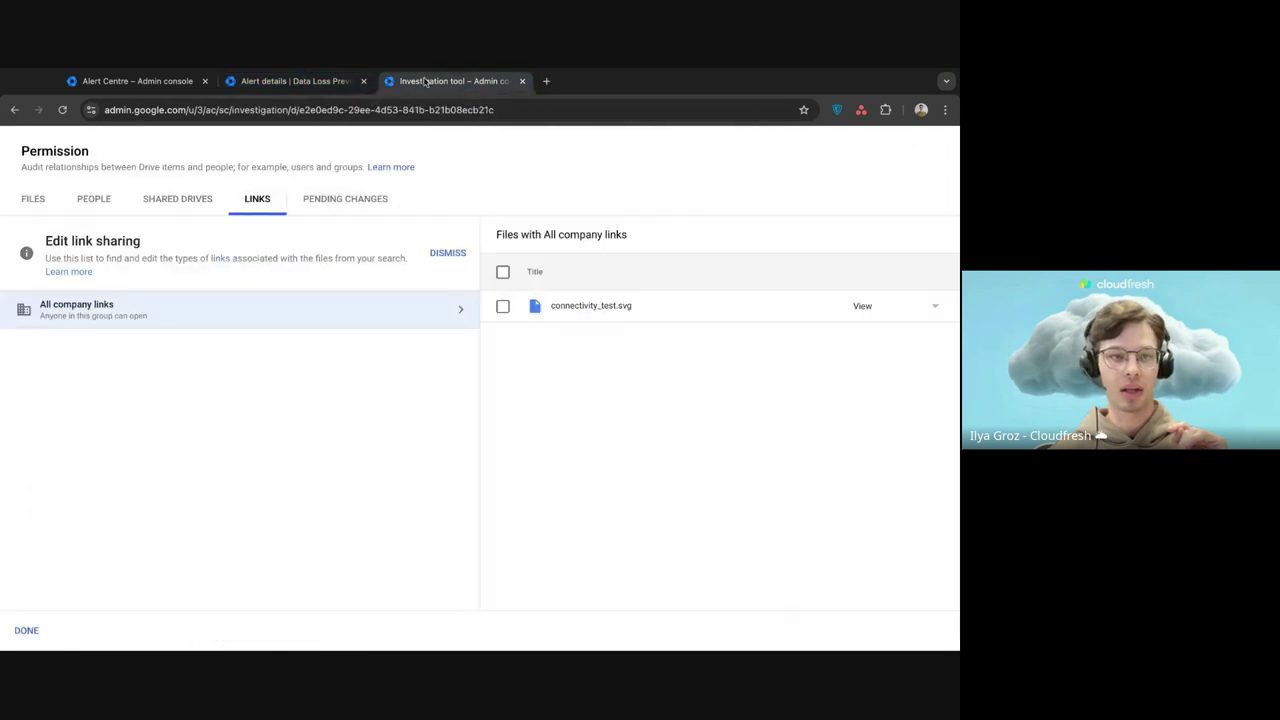
Step: Return to the draft investigation, remove the Document ID condition and search Drive log events without conditions
{"action": "left_click", "coordinate": [14, 109]}
{"action": "scroll", "coordinate": [251, 296], "scroll_direction": "up", "scroll_amount": 5}
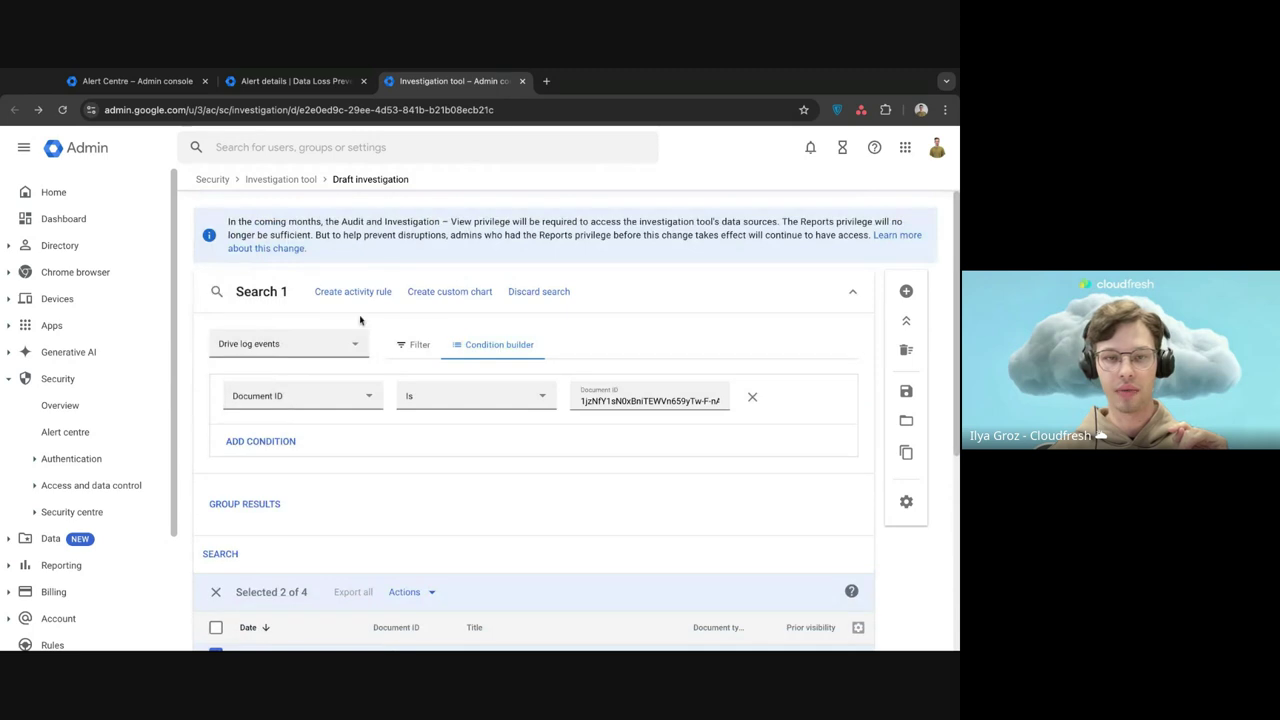
{"action": "left_click", "coordinate": [752, 399]}
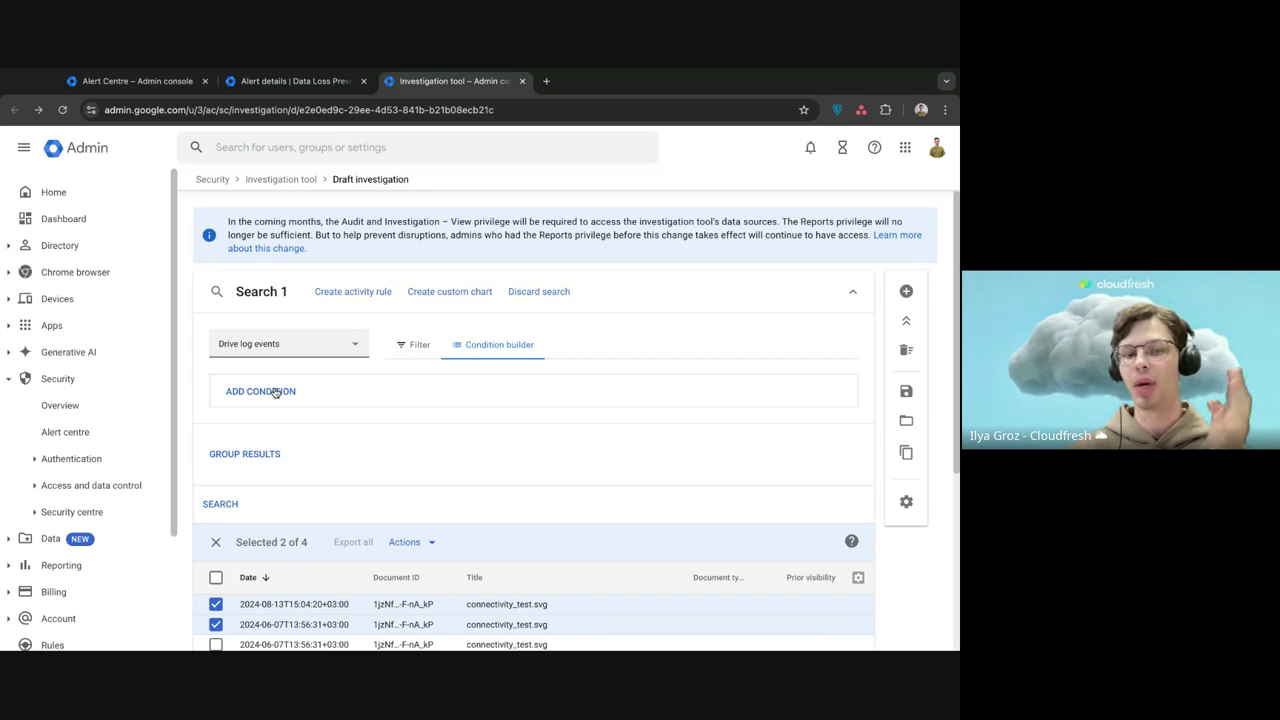
{"action": "left_click", "coordinate": [218, 504]}
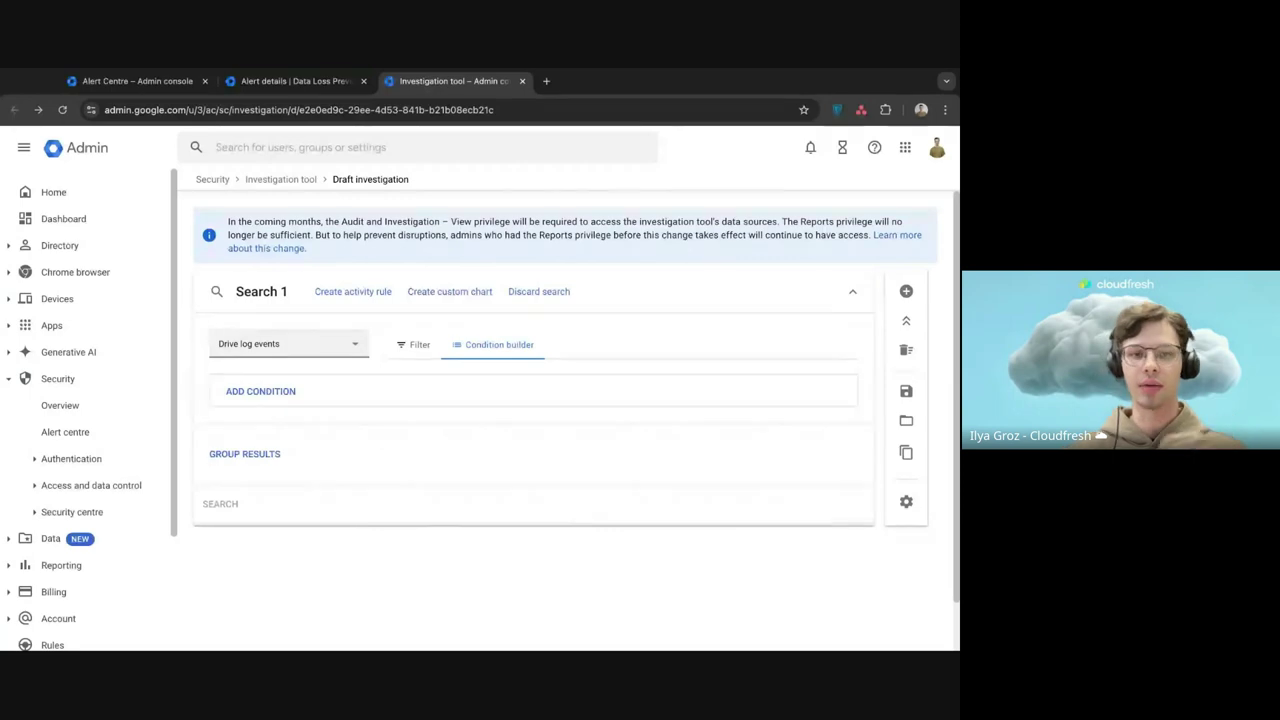
Step: Select five Drive log results: the last two for 9741883171561032669.svg, the first two for users and the first for users.csv
{"action": "scroll", "coordinate": [386, 421], "scroll_direction": "down", "scroll_amount": 3}
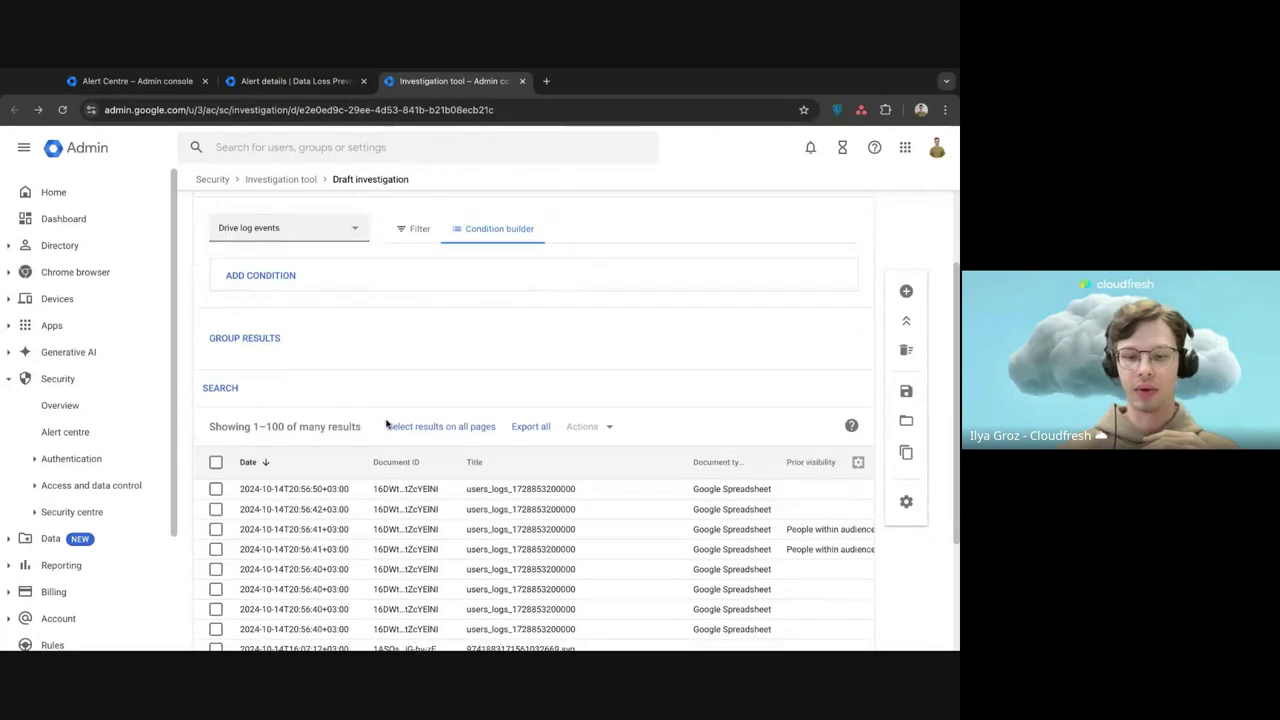
{"action": "scroll", "coordinate": [450, 425], "scroll_direction": "down", "scroll_amount": 2}
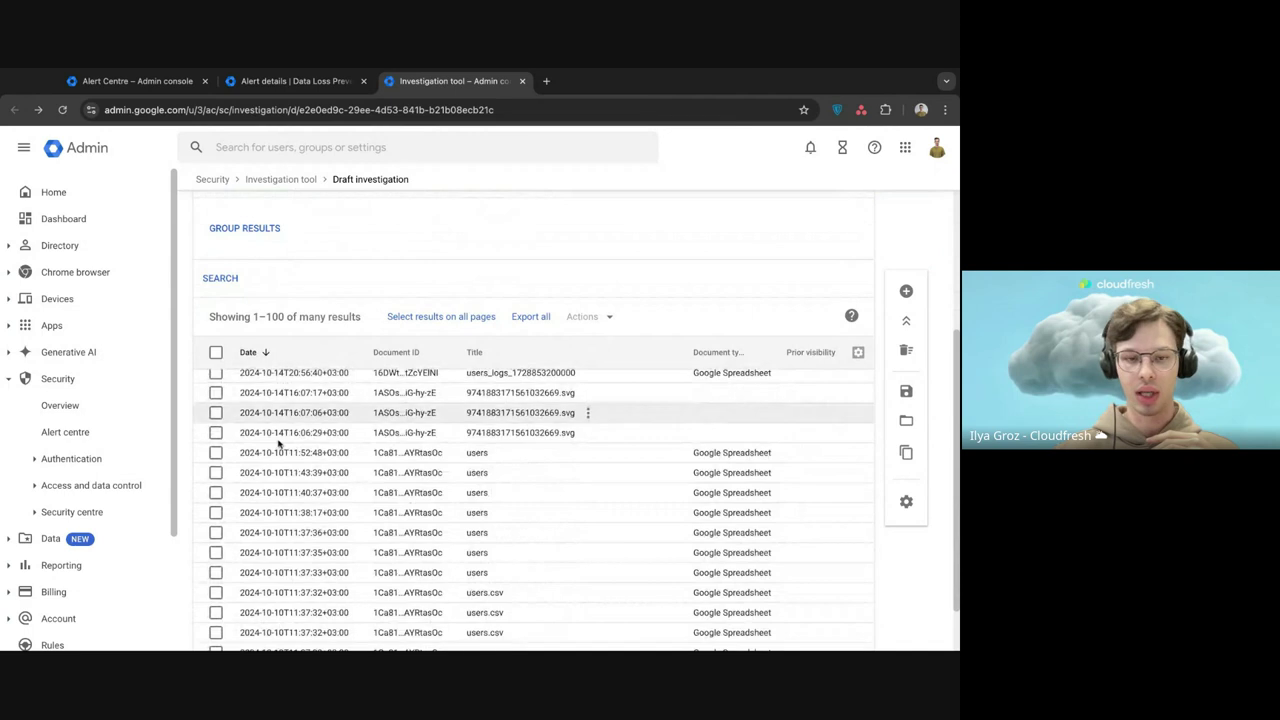
{"action": "left_click", "coordinate": [215, 412]}
{"action": "left_click", "coordinate": [215, 432]}
{"action": "left_click", "coordinate": [215, 452]}
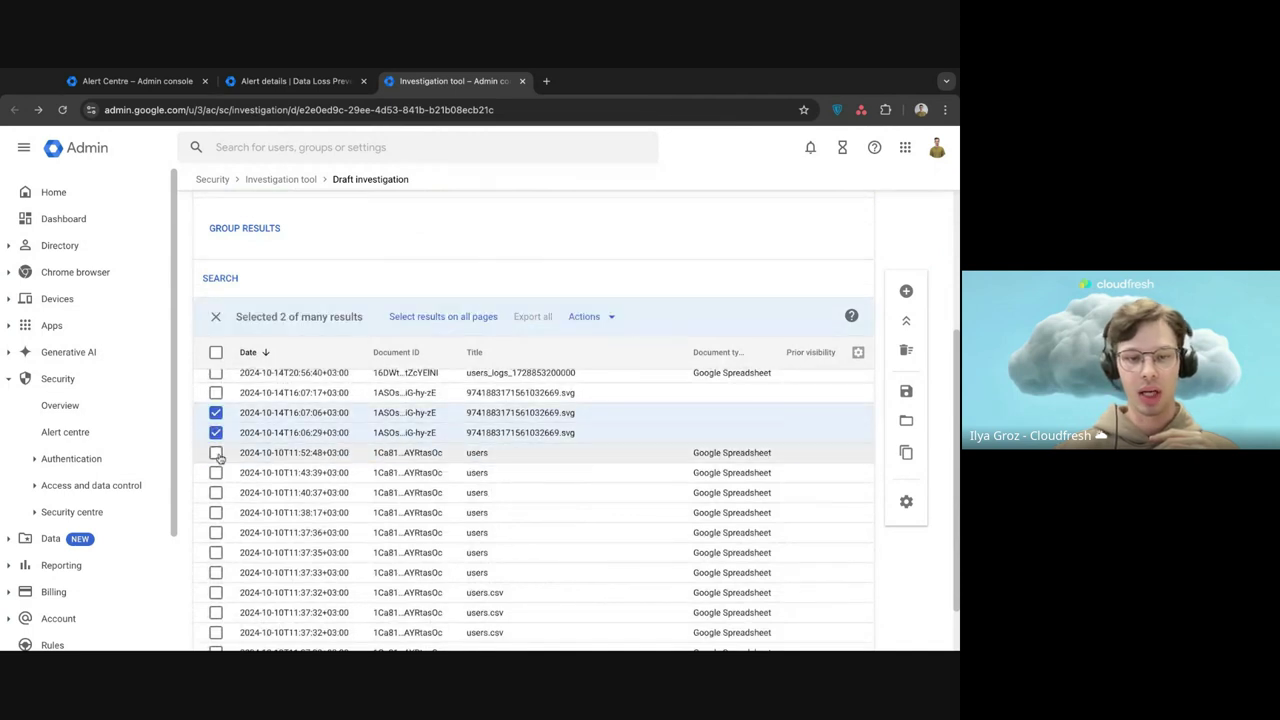
{"action": "left_click", "coordinate": [215, 472]}
{"action": "scroll", "coordinate": [216, 500], "scroll_direction": "down", "scroll_amount": 1}
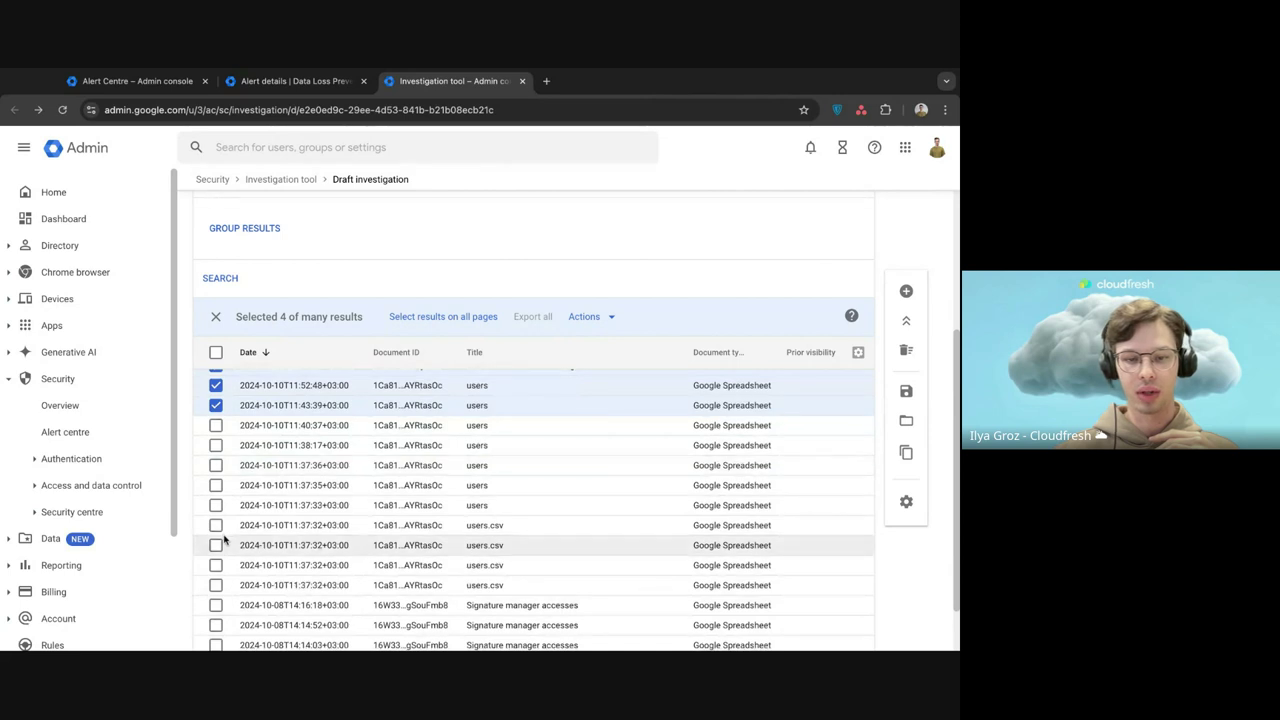
{"action": "left_click", "coordinate": [215, 525]}
{"action": "scroll", "coordinate": [215, 530], "scroll_direction": "down", "scroll_amount": 1}
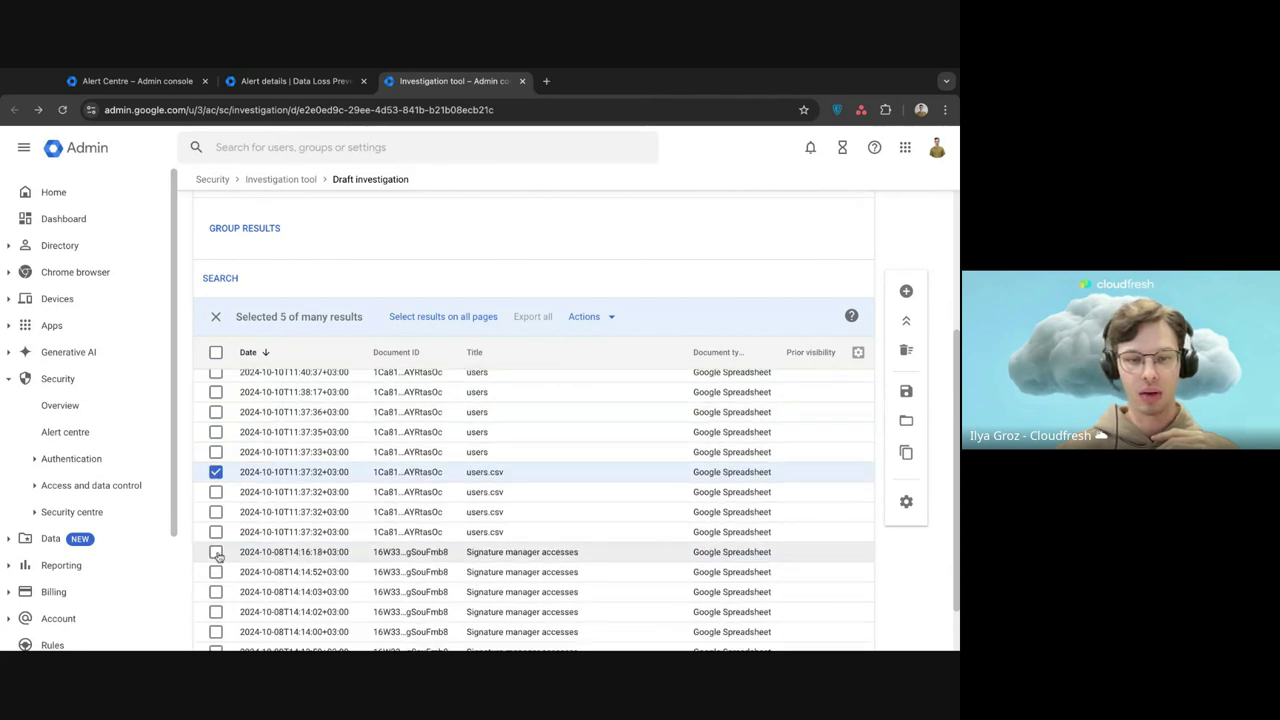
{"action": "left_click", "coordinate": [216, 552]}
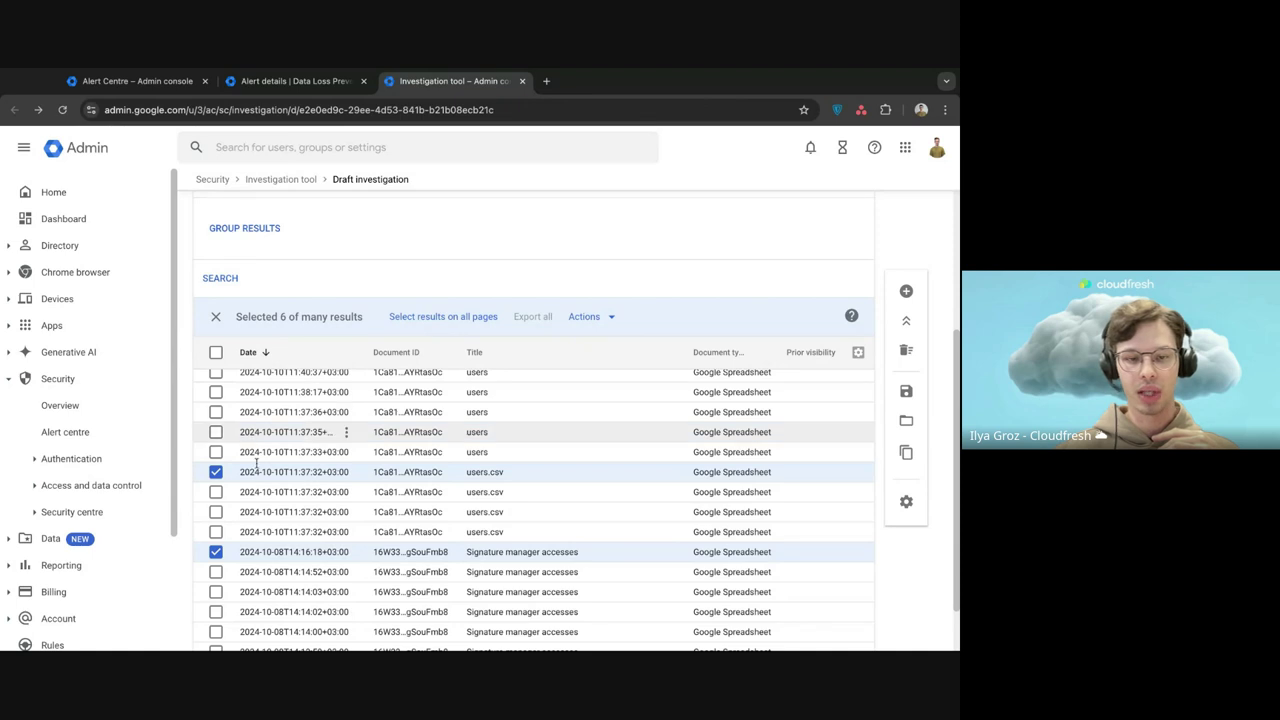
{"action": "left_click", "coordinate": [216, 550]}
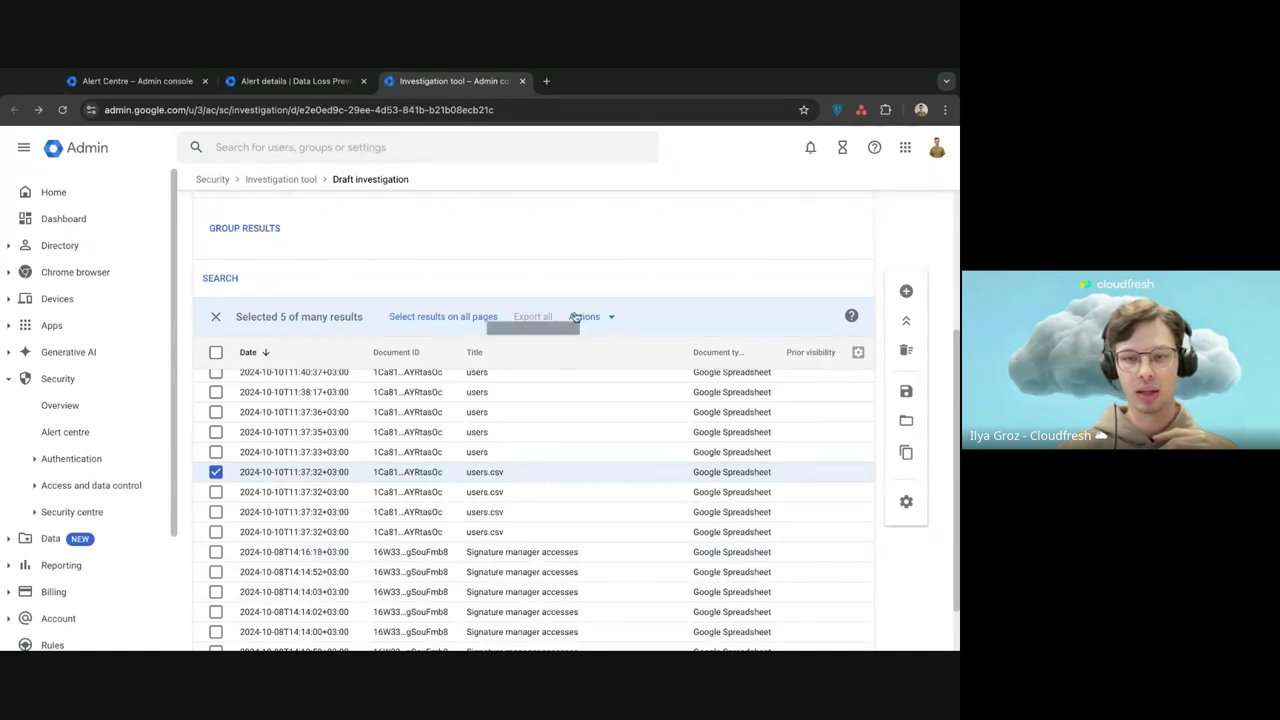
Step: Audit the file permissions of the selected Drive log results, reviewing the people, shared drives and links with access
{"action": "left_click", "coordinate": [590, 316]}
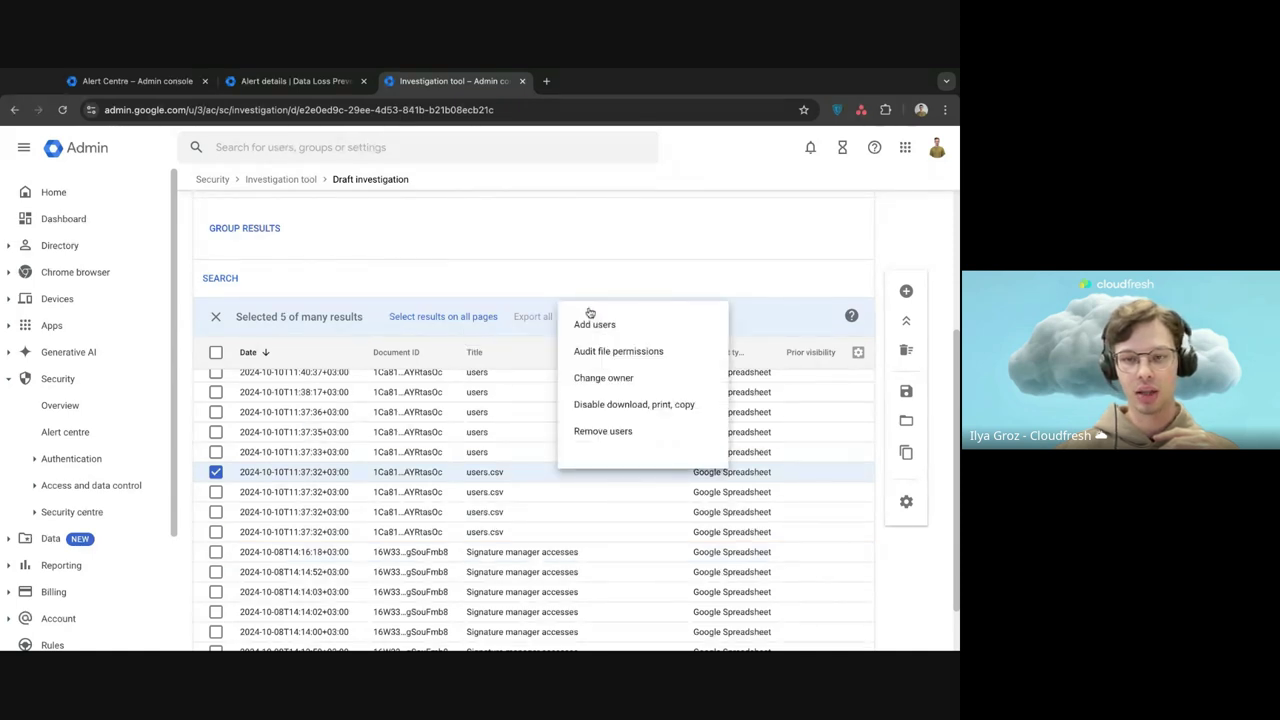
{"action": "left_click", "coordinate": [592, 362]}
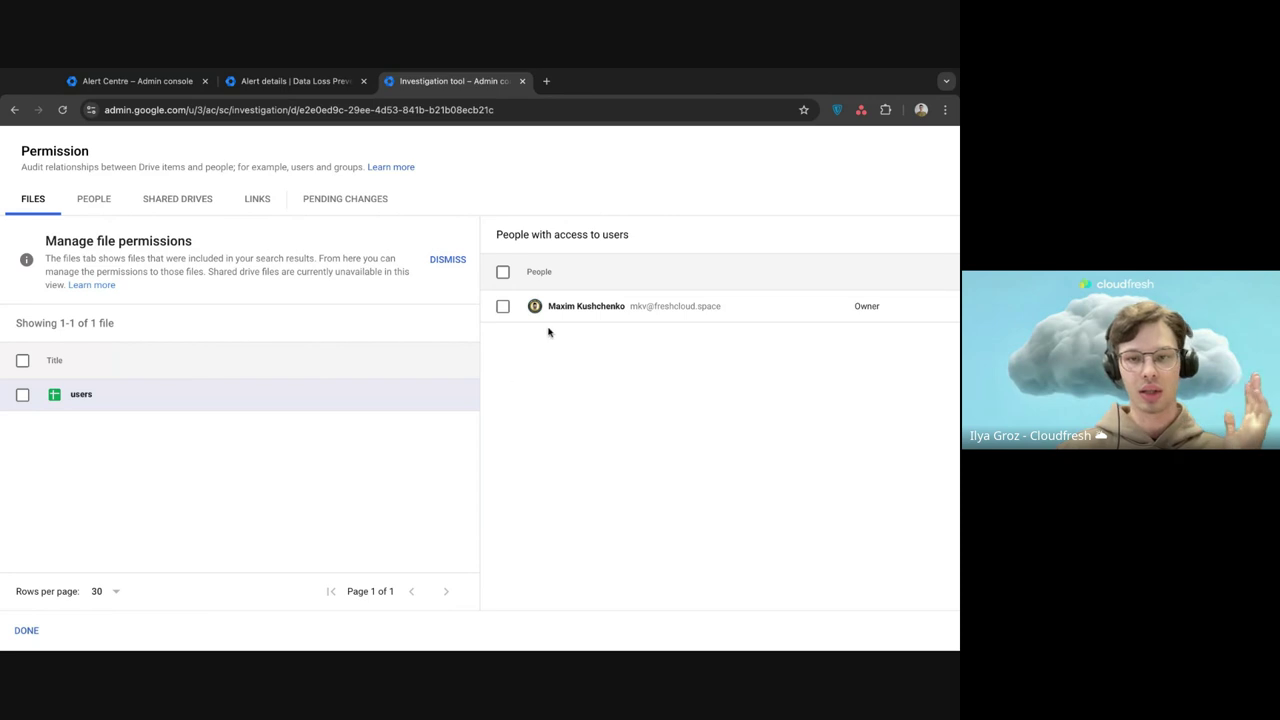
{"action": "left_click", "coordinate": [104, 200]}
{"action": "left_click", "coordinate": [154, 208]}
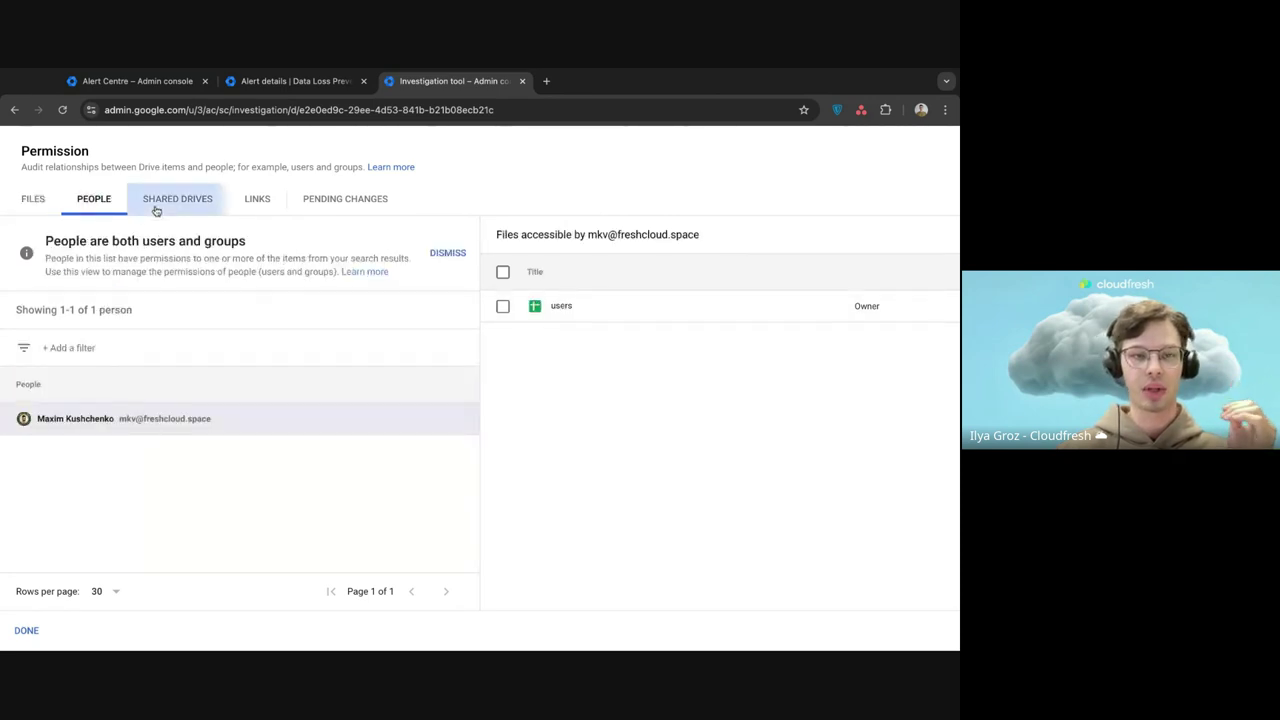
{"action": "left_click", "coordinate": [257, 203]}
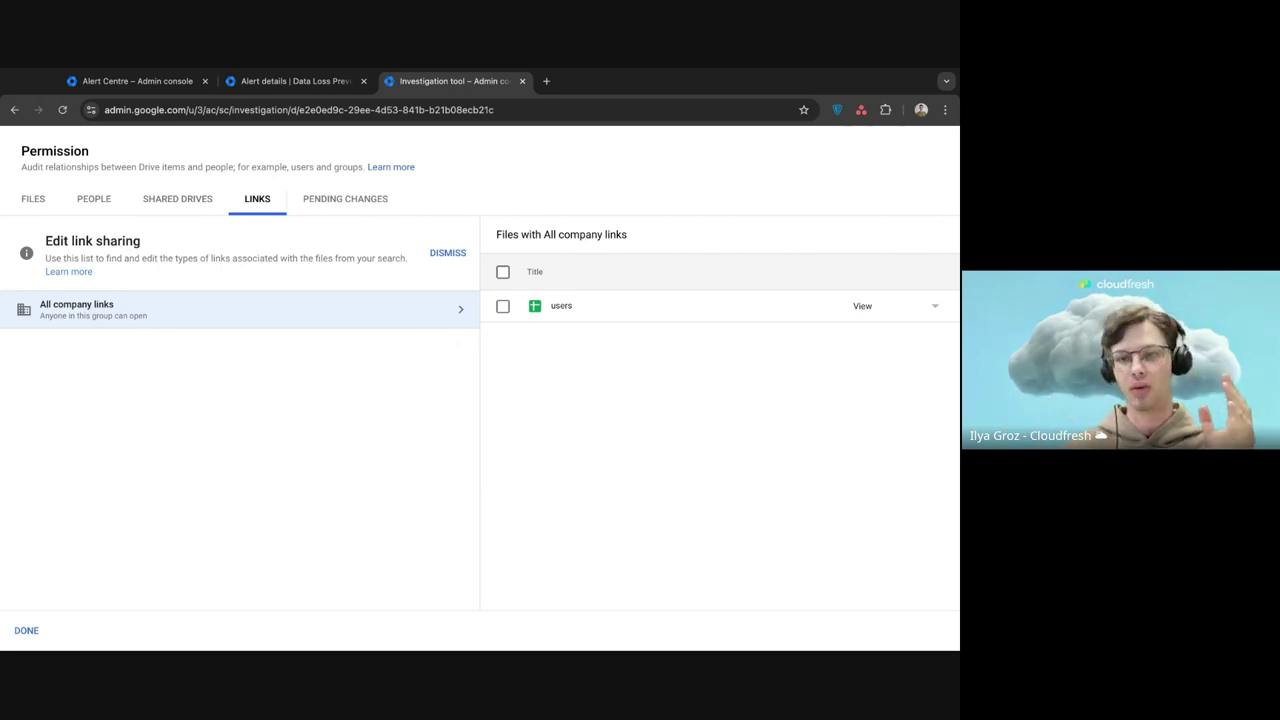
Step: Return to the Data Loss Prevention alert's details and set its status to Closed
{"action": "left_click", "coordinate": [290, 81]}
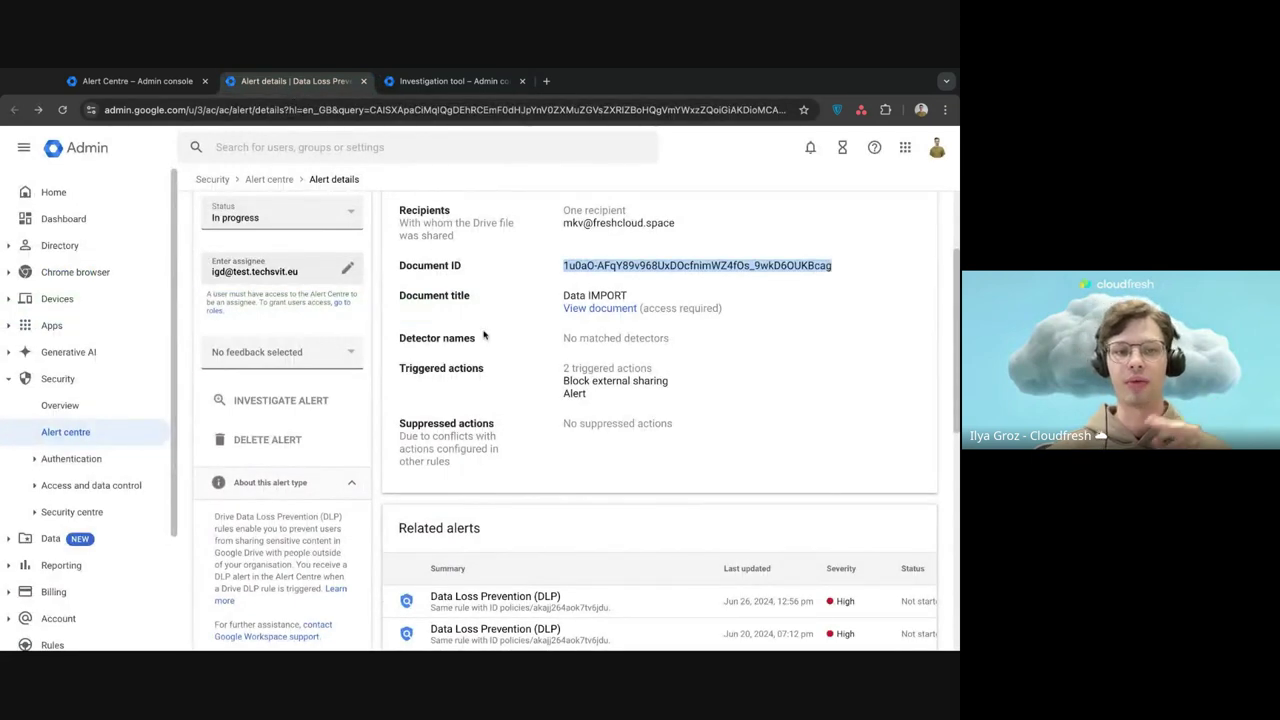
{"action": "scroll", "coordinate": [484, 338], "scroll_direction": "down", "scroll_amount": 1}
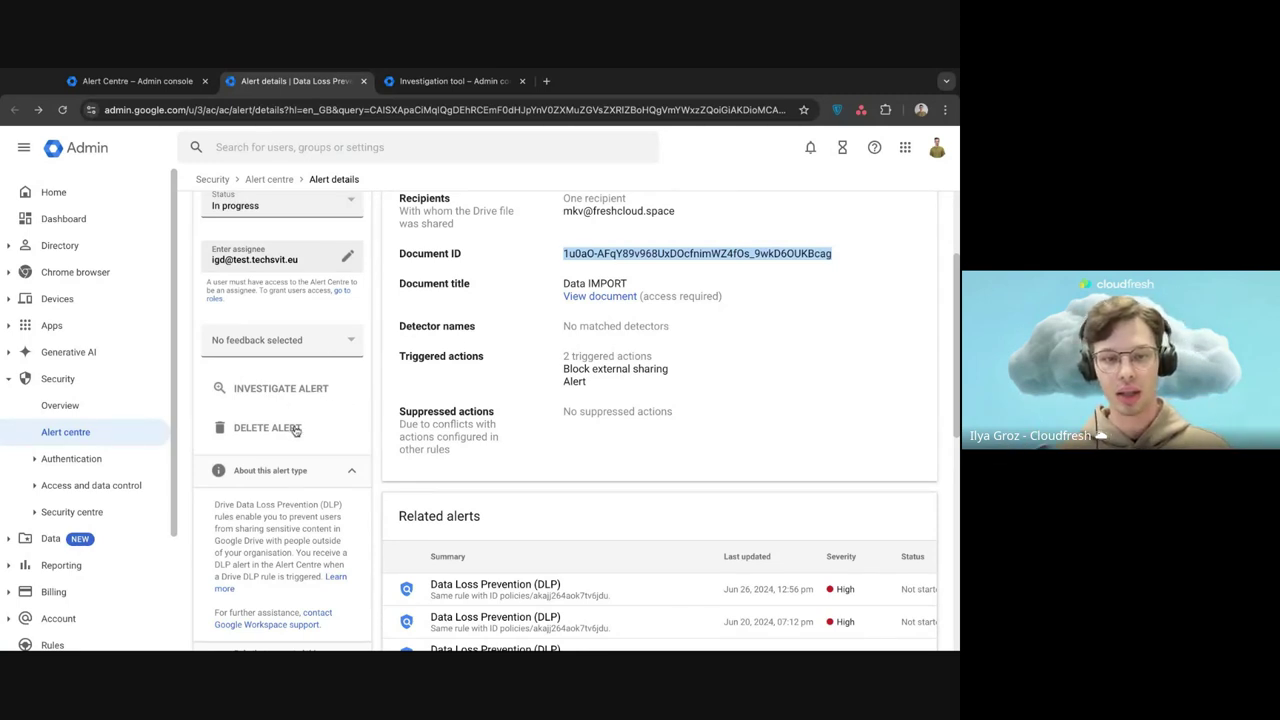
{"action": "left_click", "coordinate": [286, 214]}
{"action": "left_click", "coordinate": [277, 234]}
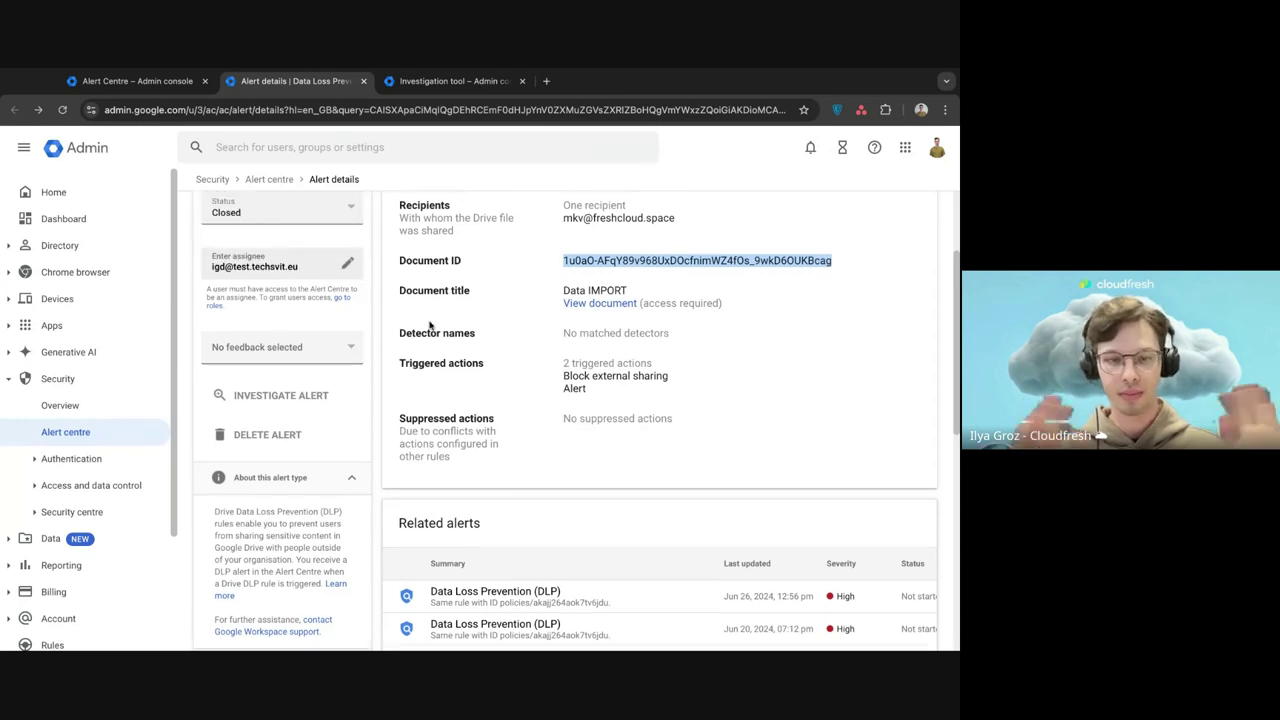
Step: Review the related alerts and the alert history on the alert's details page
{"action": "scroll", "coordinate": [430, 323], "scroll_direction": "down", "scroll_amount": 6}
{"action": "scroll", "coordinate": [430, 323], "scroll_direction": "up", "scroll_amount": 3}
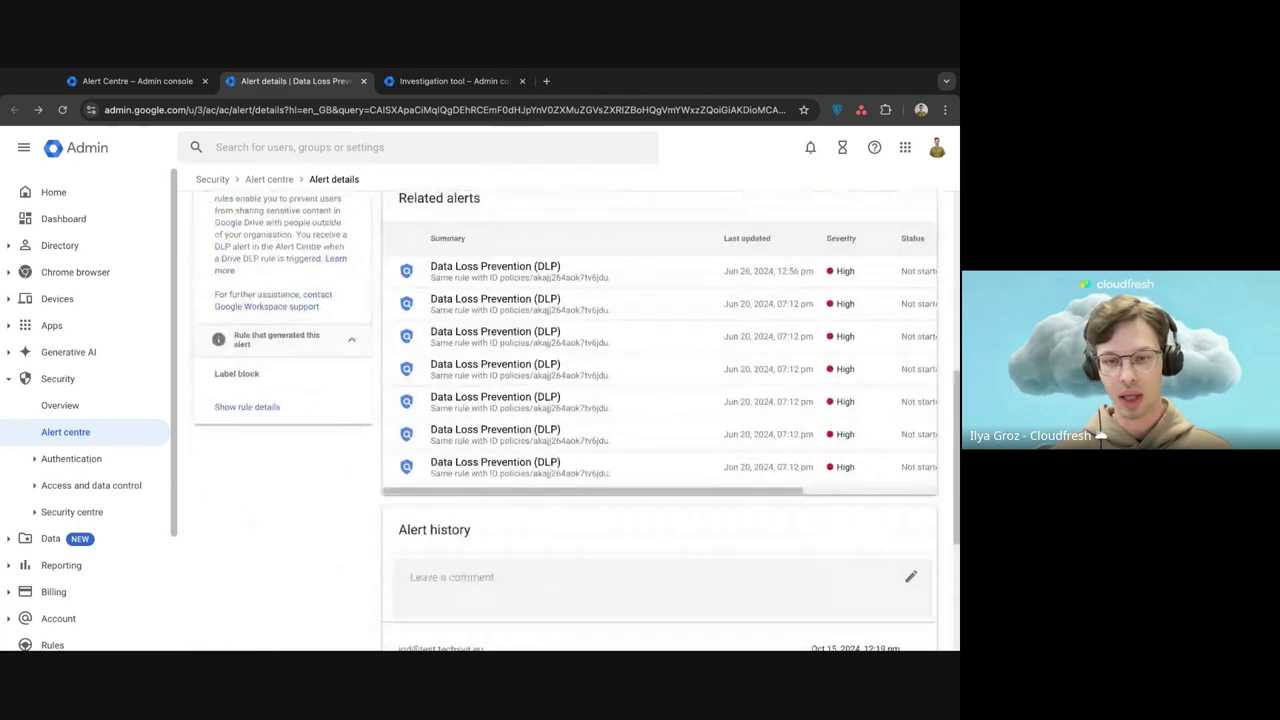
{"action": "scroll", "coordinate": [453, 375], "scroll_direction": "up", "scroll_amount": 3}
{"action": "scroll", "coordinate": [453, 375], "scroll_direction": "down", "scroll_amount": 5}
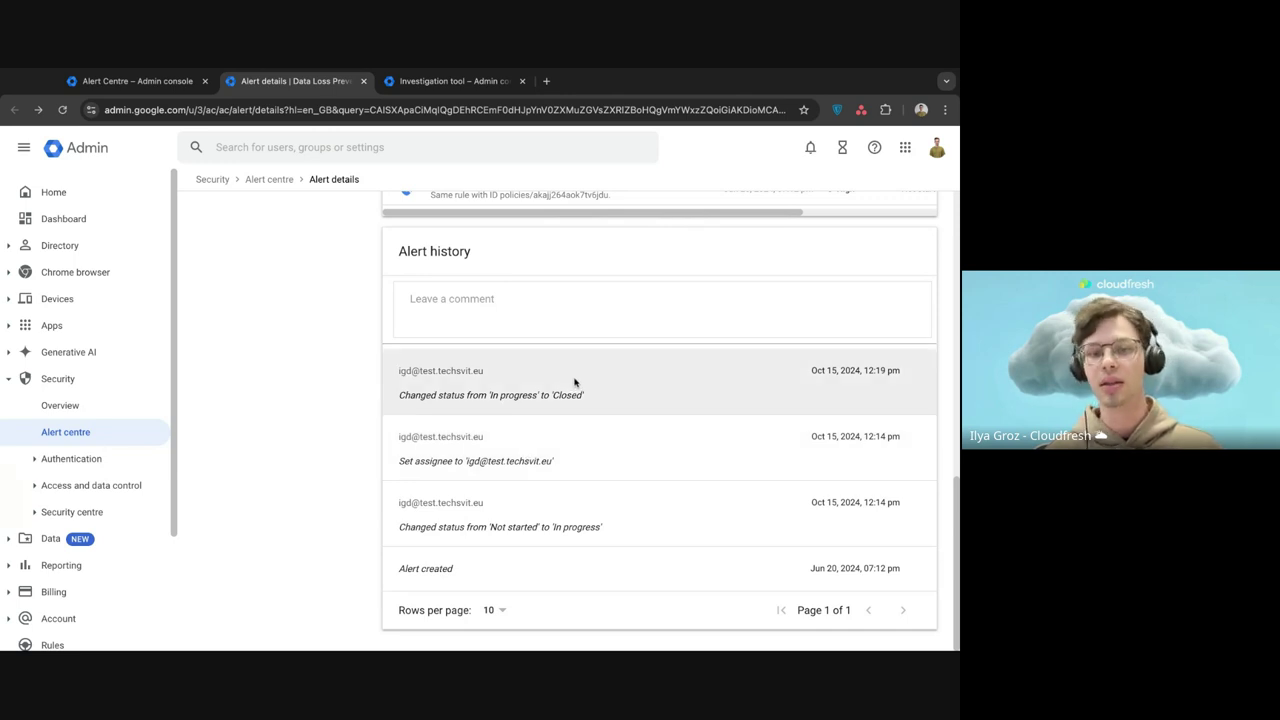
{"action": "scroll", "coordinate": [560, 397], "scroll_direction": "up", "scroll_amount": 3}
{"action": "scroll", "coordinate": [560, 397], "scroll_direction": "up", "scroll_amount": 3}
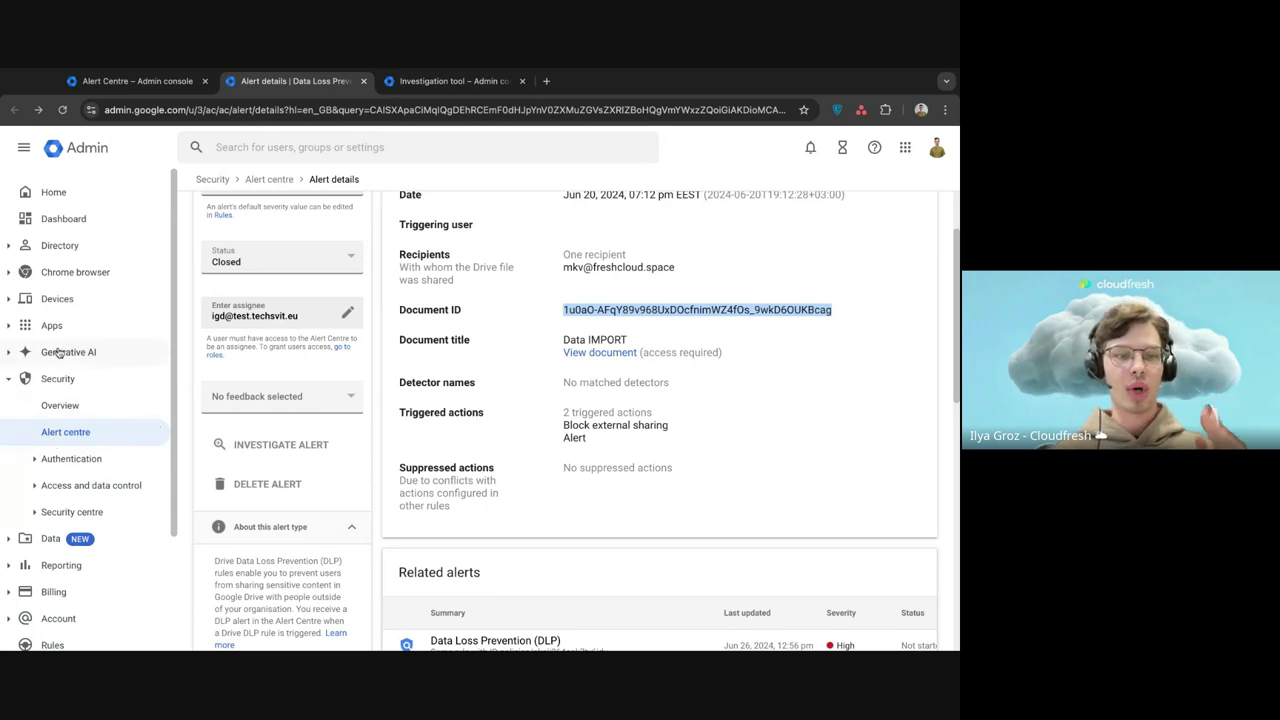
Step: Open the Data overview, and from there the Client-side encryption settings to examine the key services and identity provider configuration
{"action": "scroll", "coordinate": [60, 420], "scroll_direction": "down", "scroll_amount": 2}
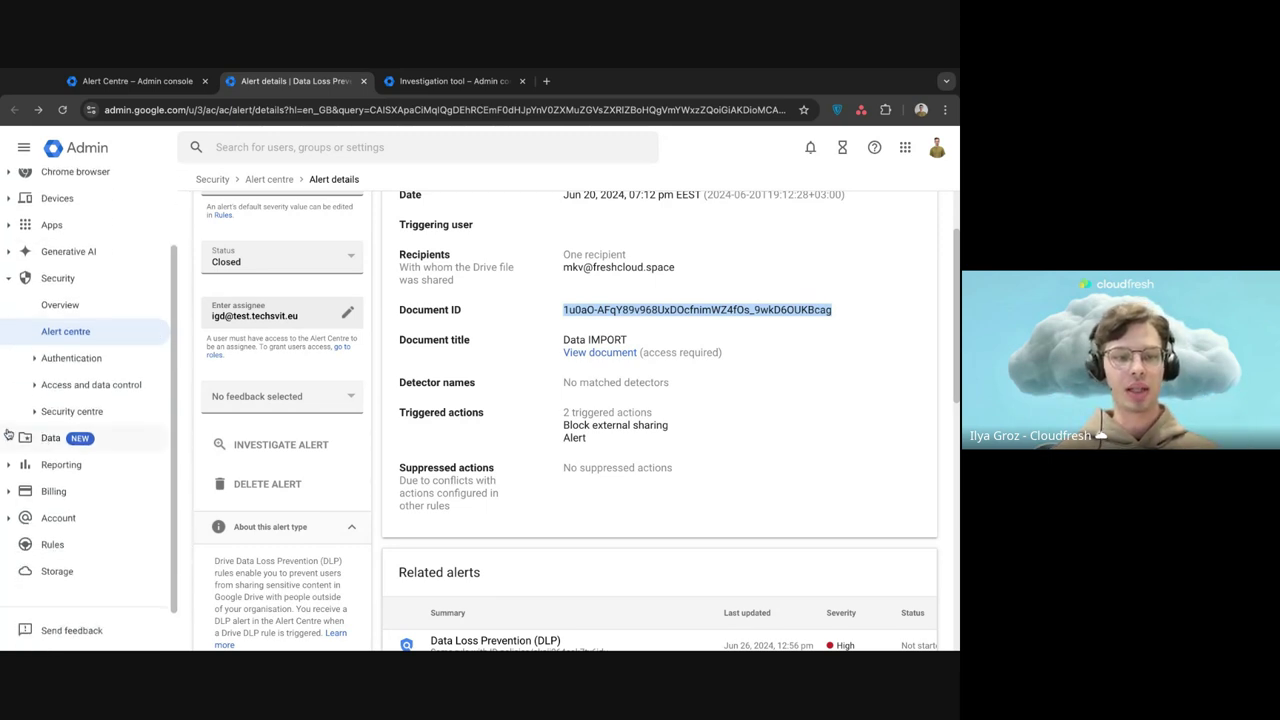
{"action": "left_click", "coordinate": [47, 440]}
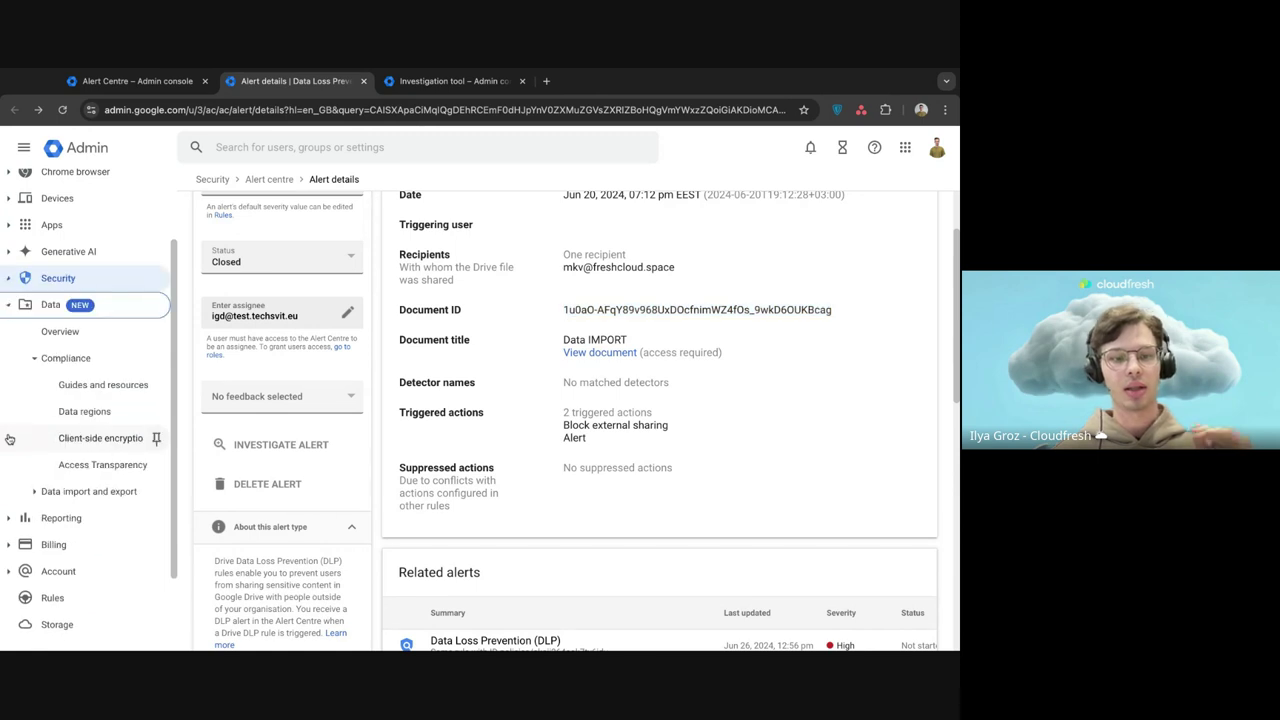
{"action": "left_click", "coordinate": [70, 340]}
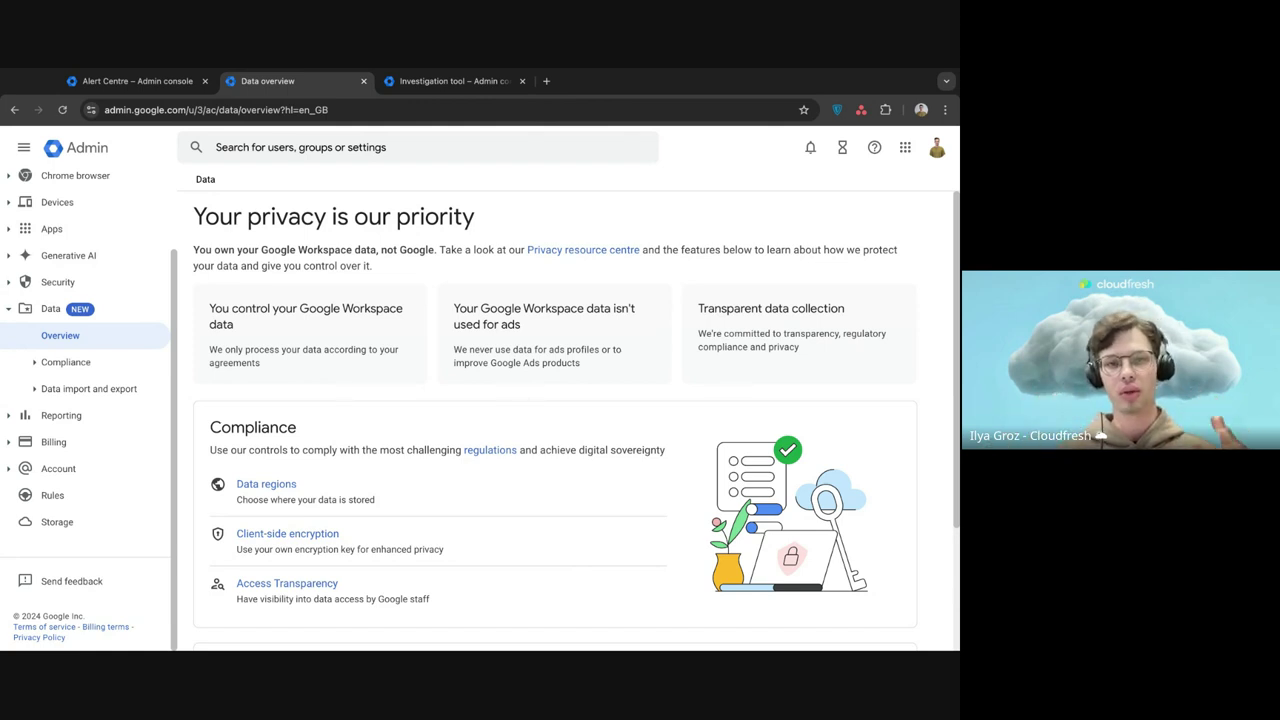
{"action": "scroll", "coordinate": [353, 424], "scroll_direction": "down", "scroll_amount": 1}
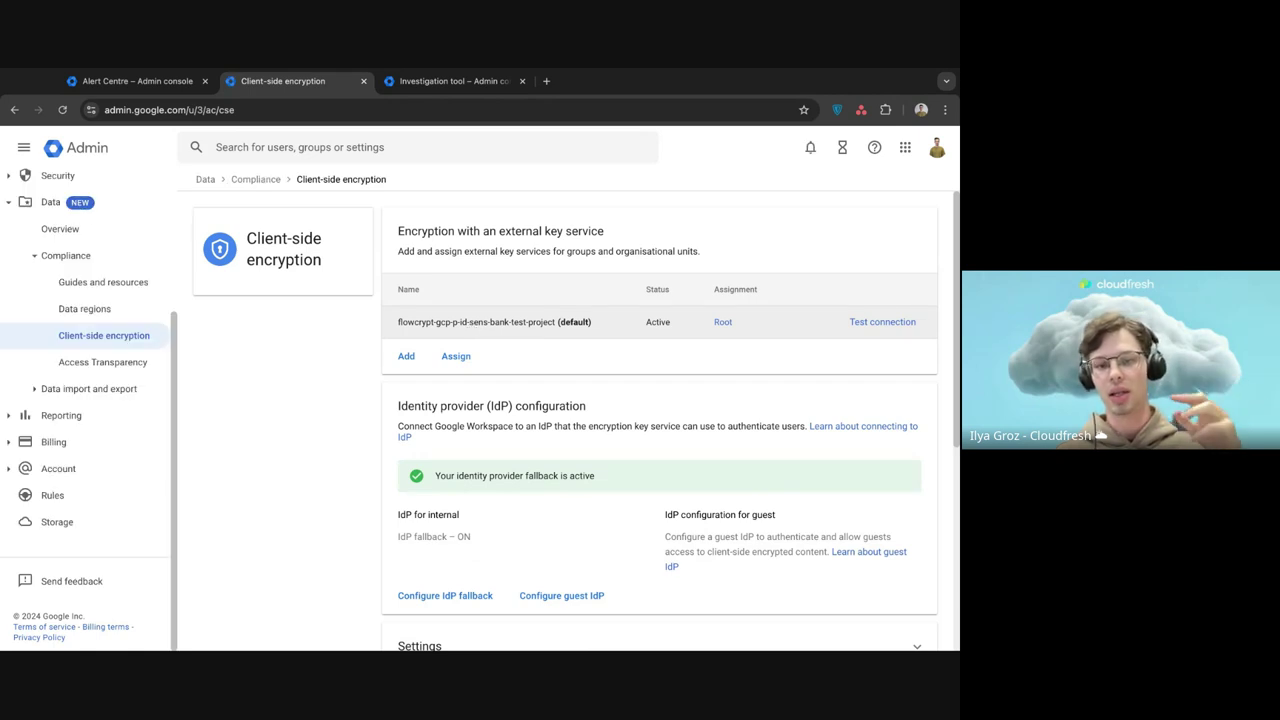
{"action": "scroll", "coordinate": [410, 335], "scroll_direction": "down", "scroll_amount": 1}
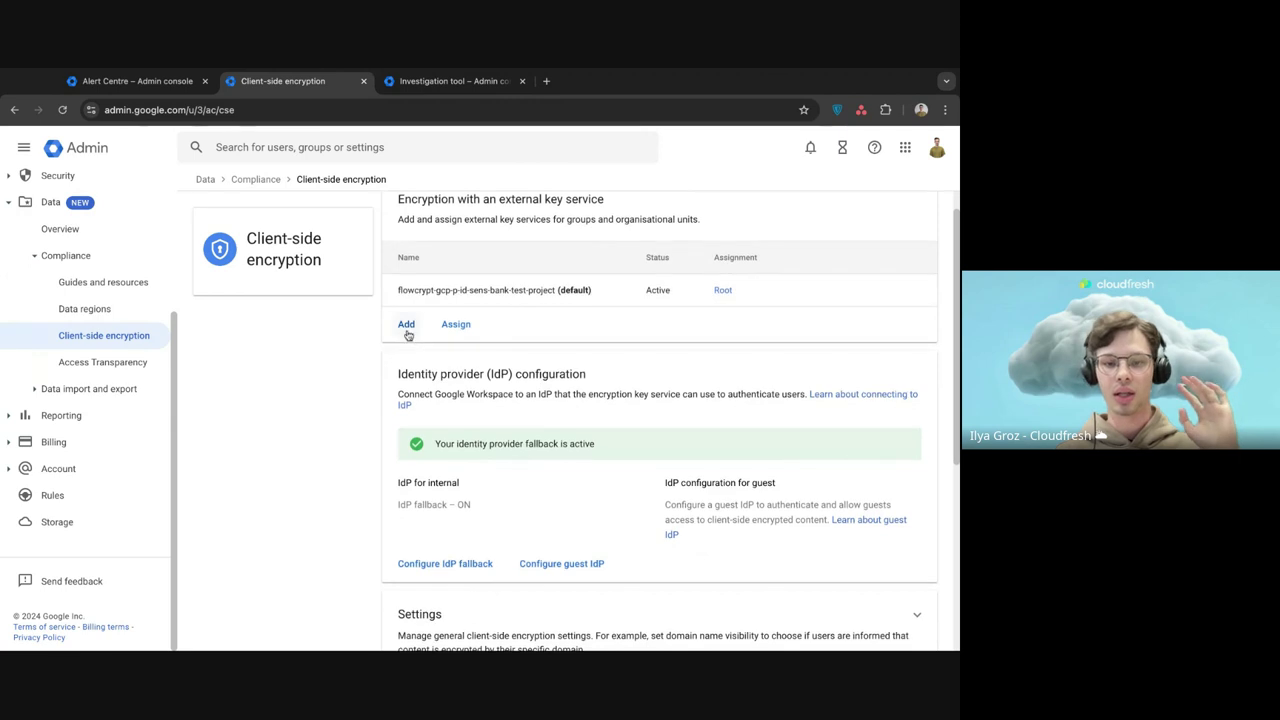
Step: View the form for adding an external key service, and cancel it without entering anything
{"action": "left_click", "coordinate": [407, 327]}
{"action": "left_click", "coordinate": [326, 292]}
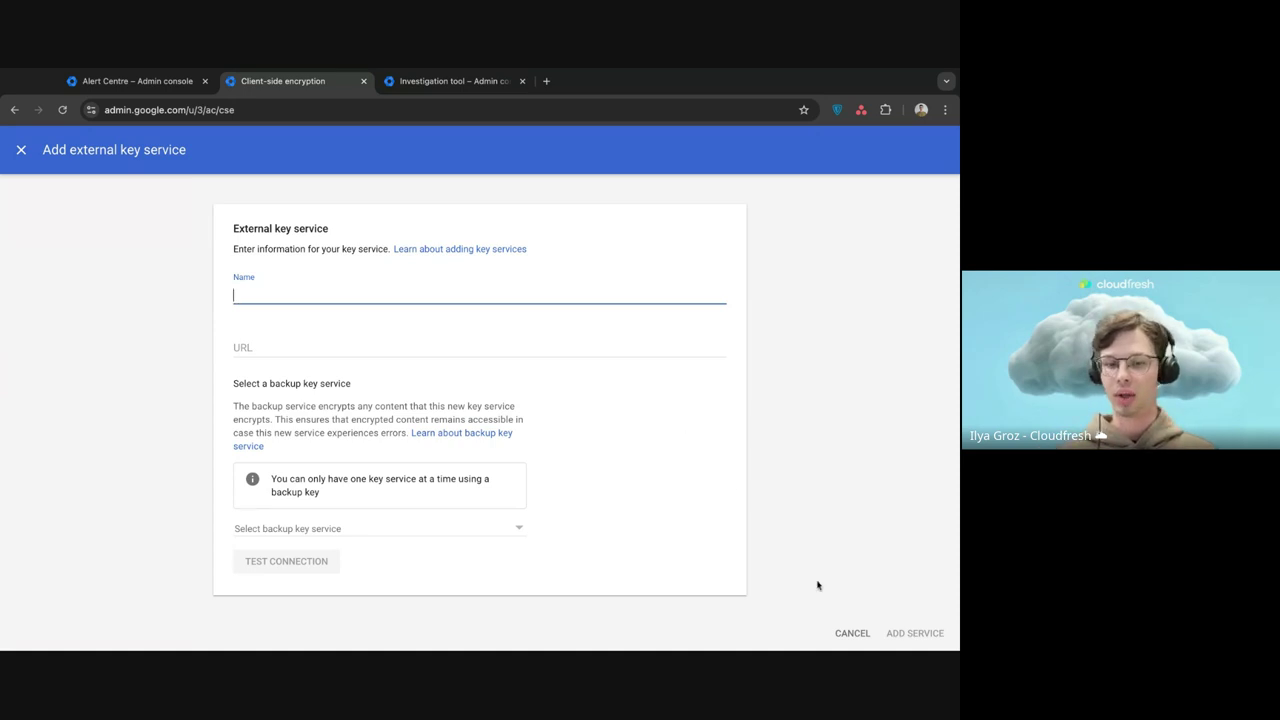
{"action": "left_click", "coordinate": [846, 634]}
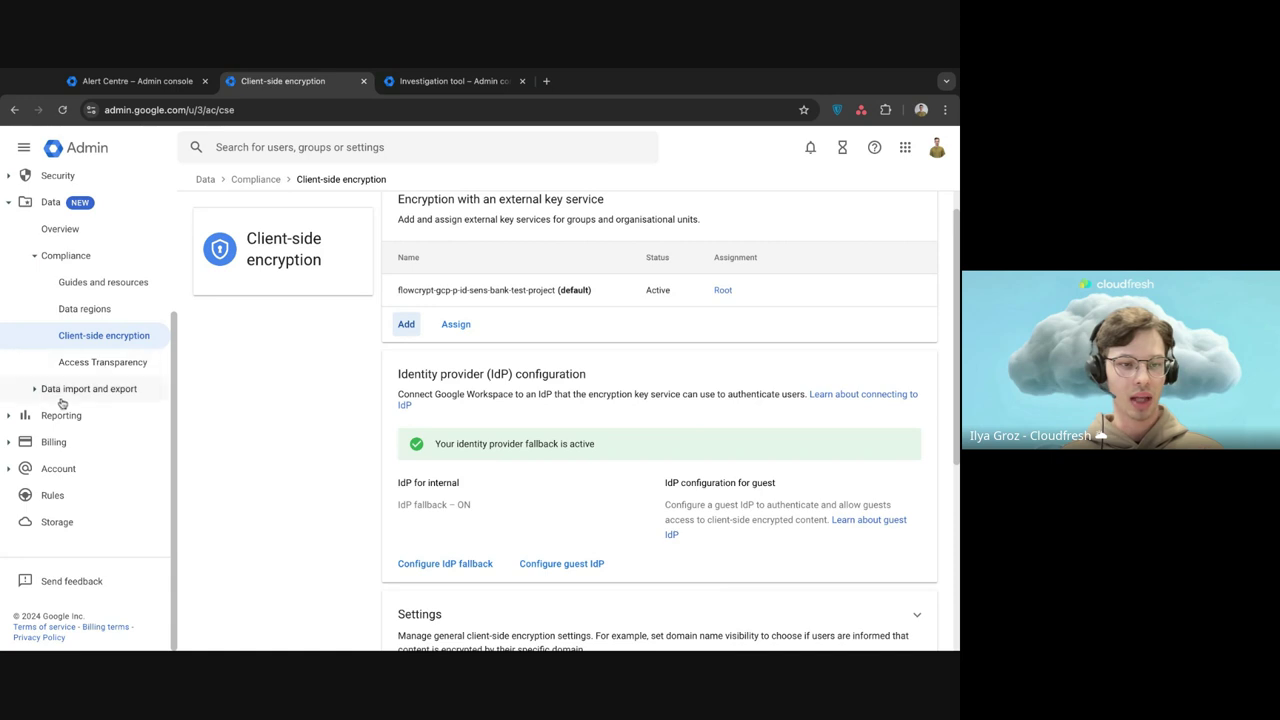
Step: Open the Context-Aware Access settings under Security's access and data control
{"action": "scroll", "coordinate": [75, 303], "scroll_direction": "up", "scroll_amount": 1}
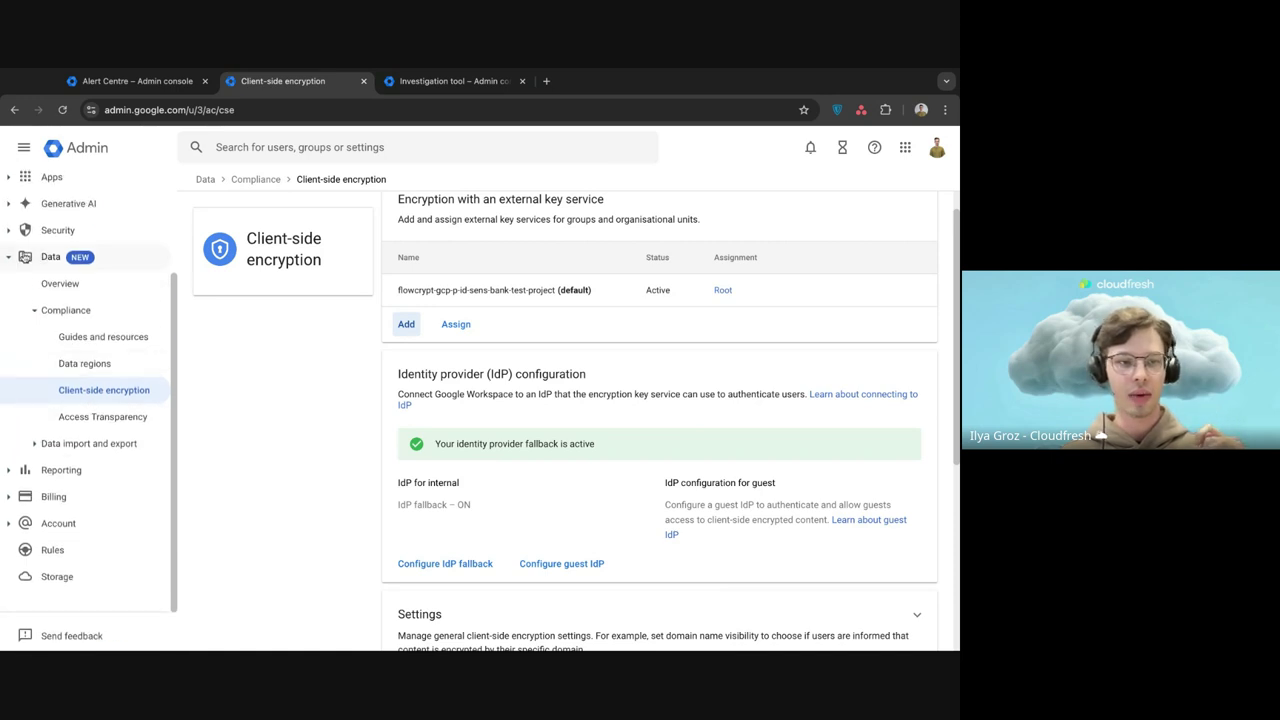
{"action": "left_click", "coordinate": [12, 240]}
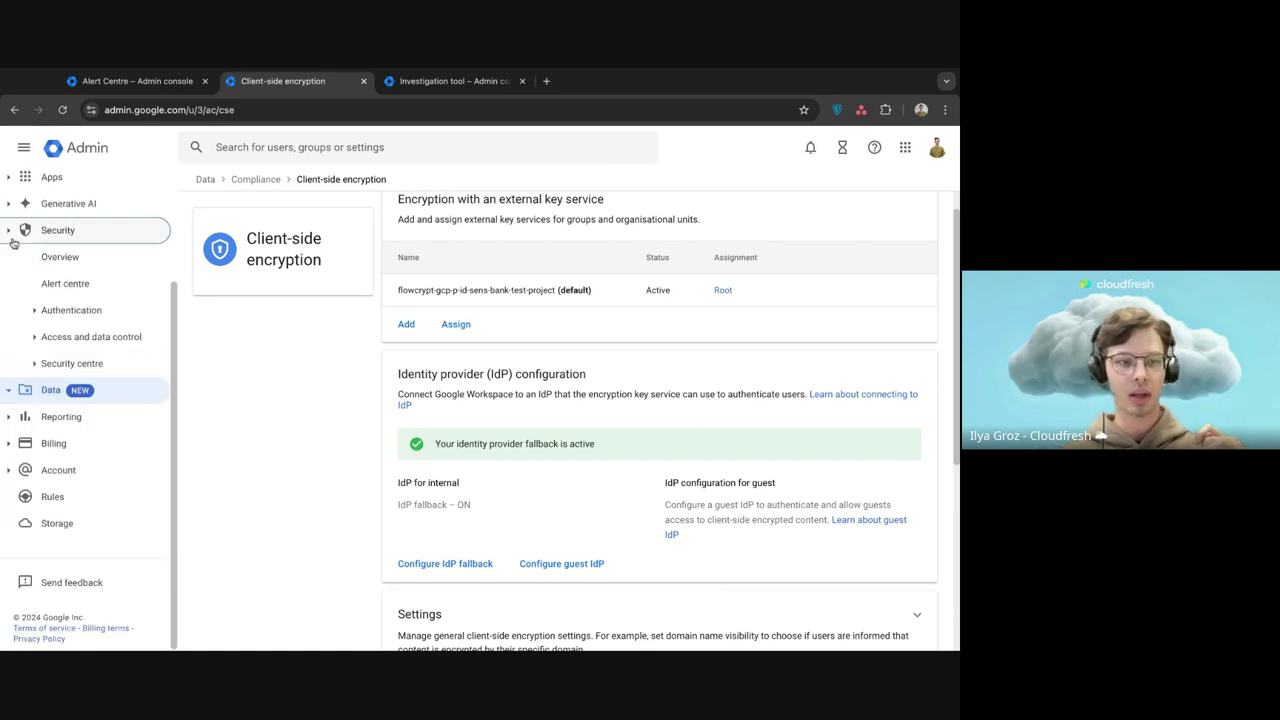
{"action": "left_click", "coordinate": [34, 339]}
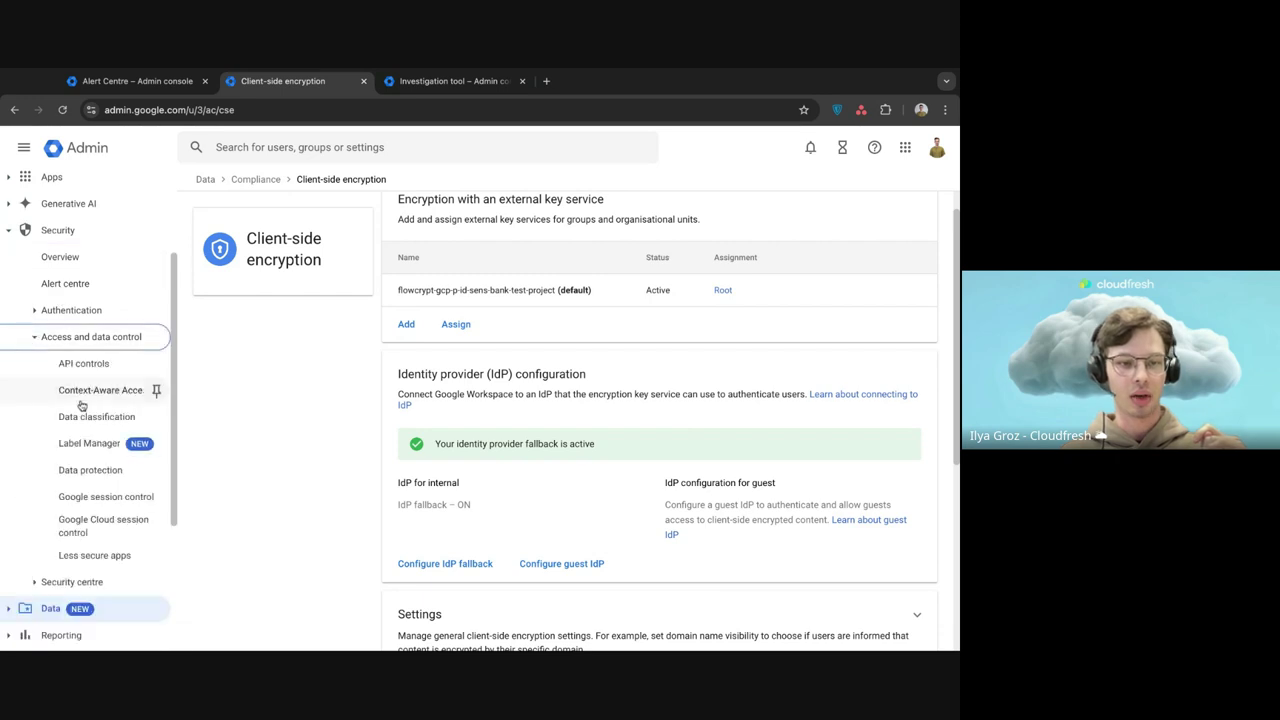
{"action": "left_click", "coordinate": [155, 391]}
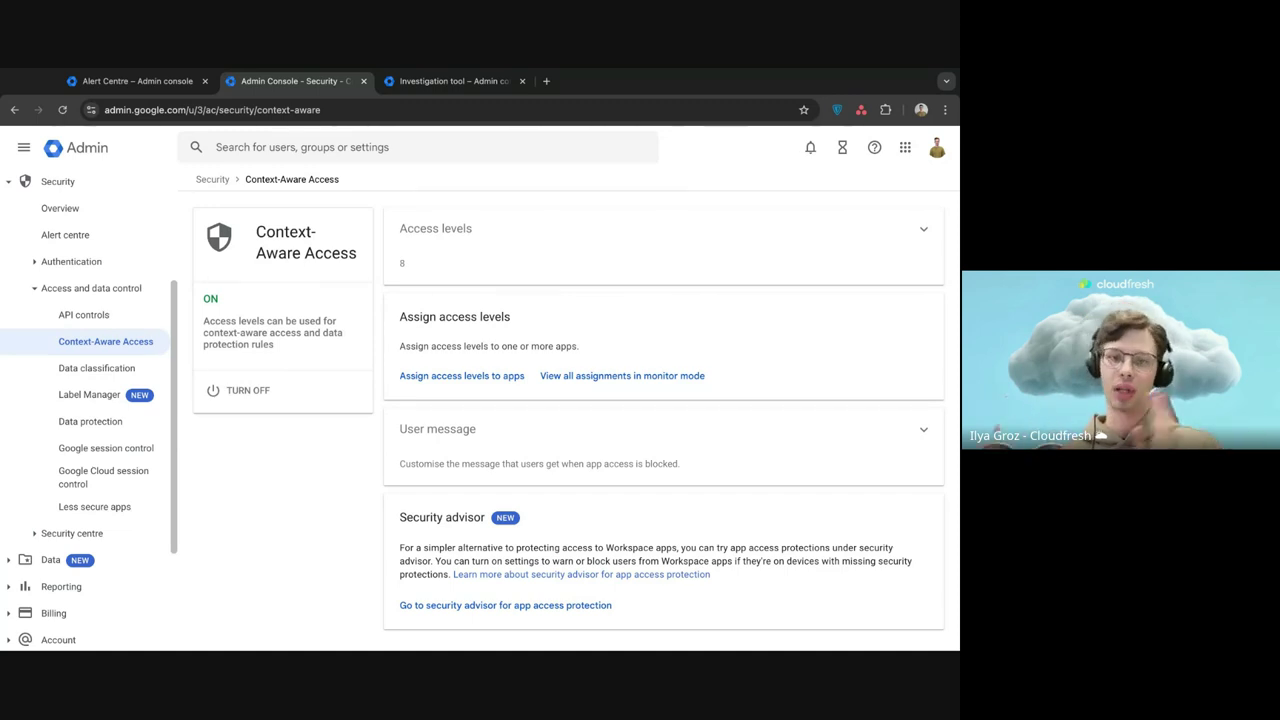
Step: Examine the access level assignments for apps in Root, and return to the Context-Aware Access overview
{"action": "left_click", "coordinate": [474, 379]}
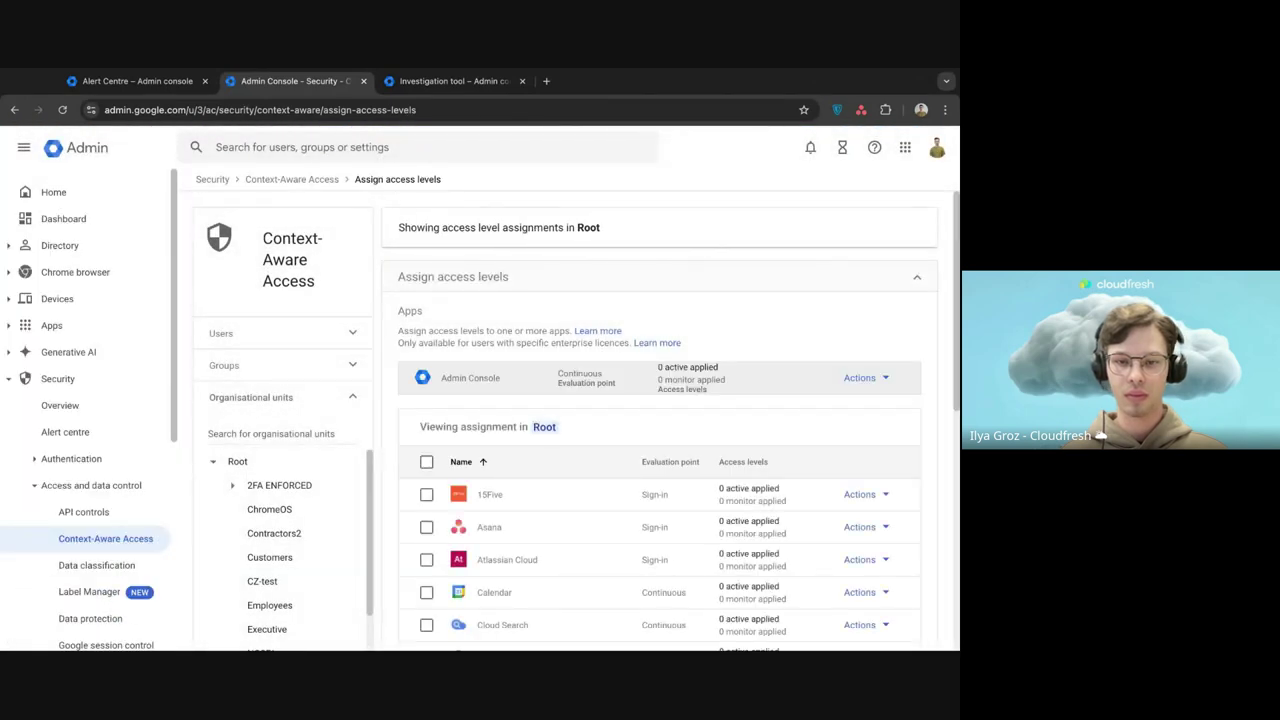
{"action": "scroll", "coordinate": [491, 386], "scroll_direction": "down", "scroll_amount": 2}
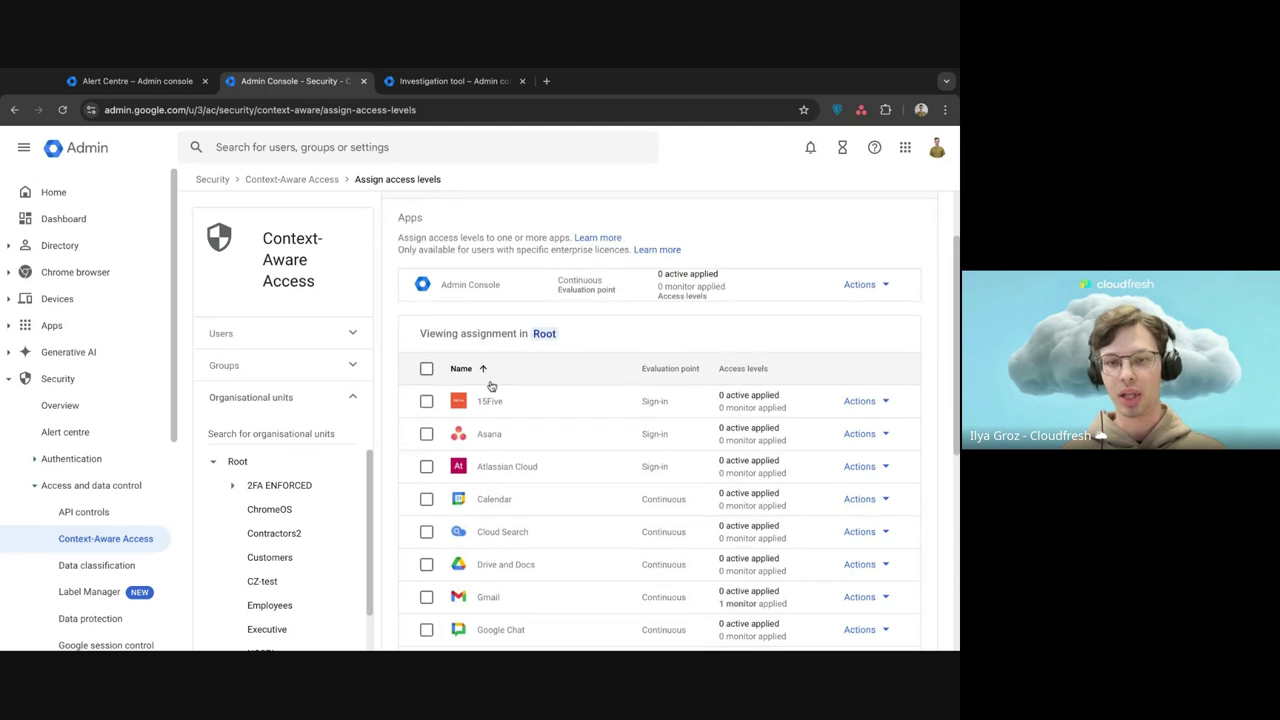
{"action": "key", "text": "alt+Left"}
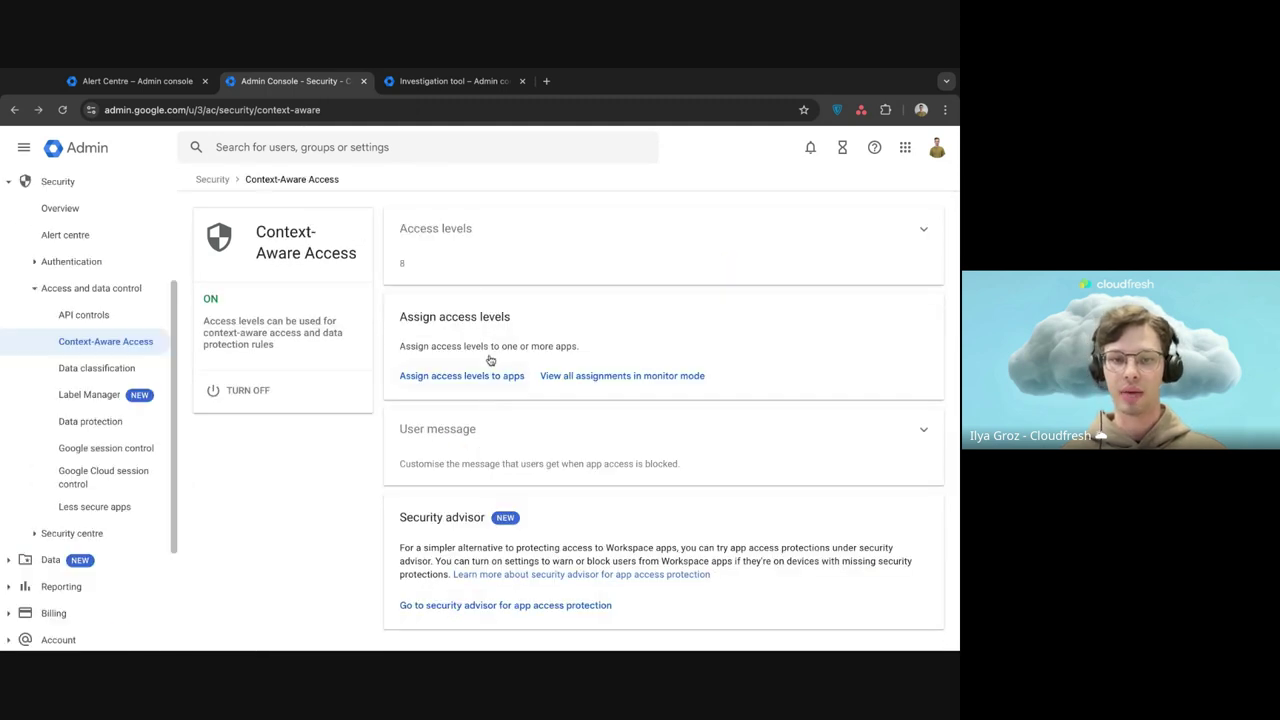
Step: Start a new access level named testdemo and add a basic context condition to it
{"action": "left_click", "coordinate": [480, 258]}
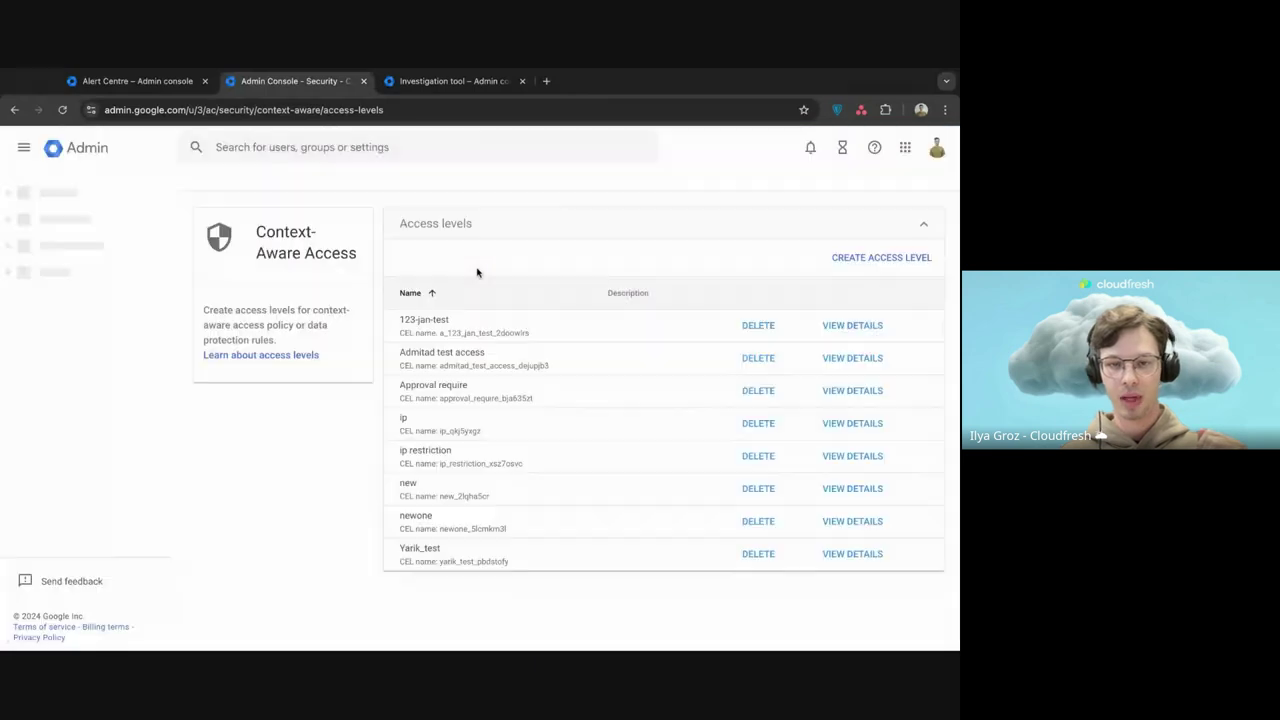
{"action": "left_click", "coordinate": [888, 258]}
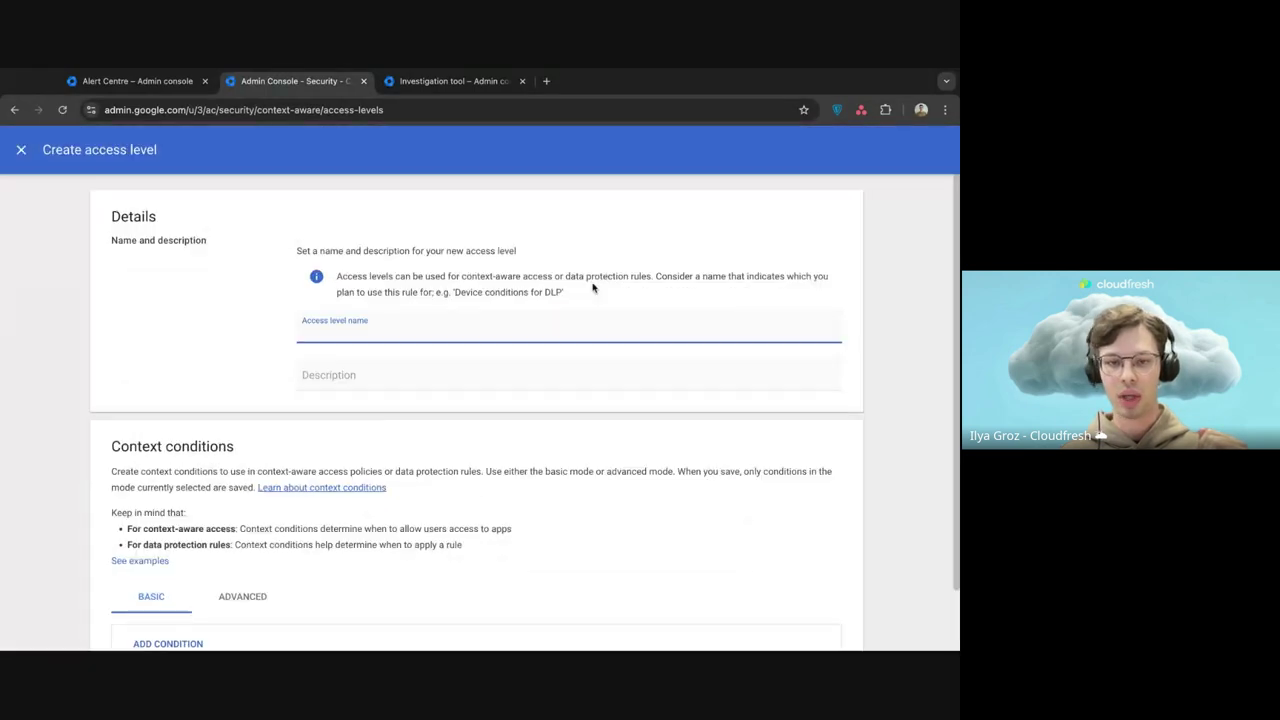
{"action": "scroll", "coordinate": [304, 410], "scroll_direction": "down", "scroll_amount": 1}
{"action": "type", "text": "tes"}
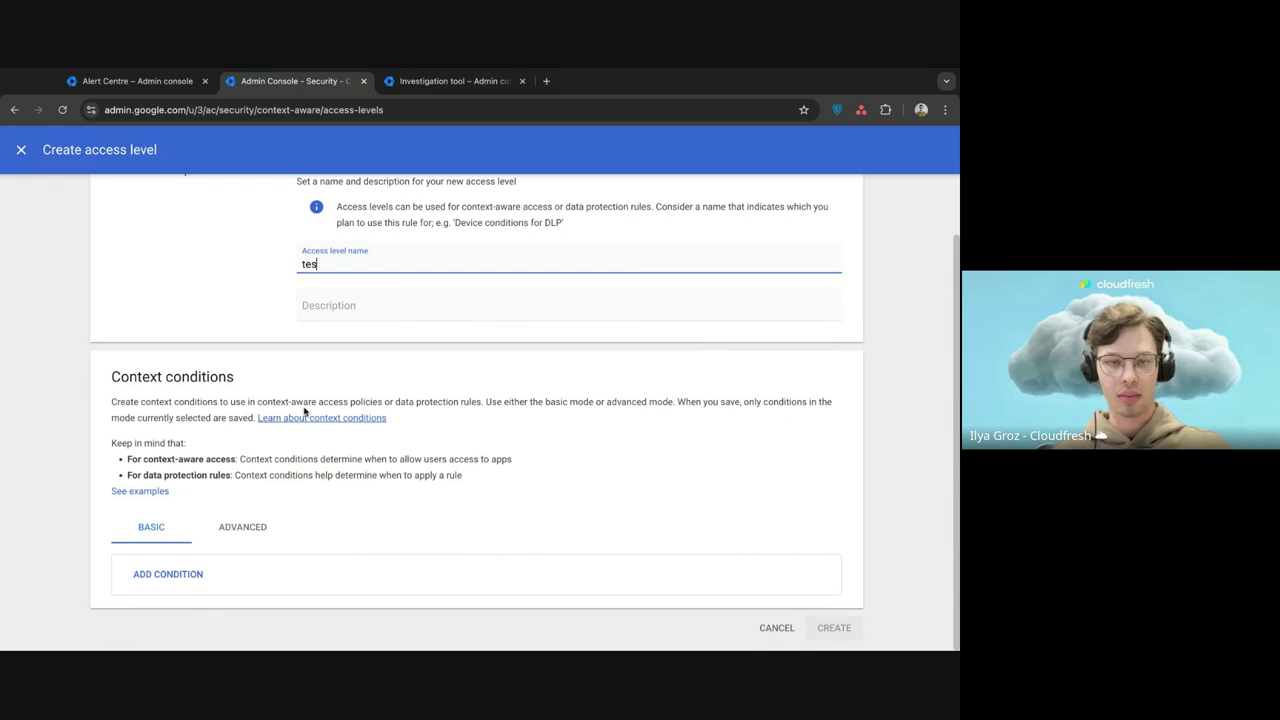
{"action": "type", "text": "tdemo"}
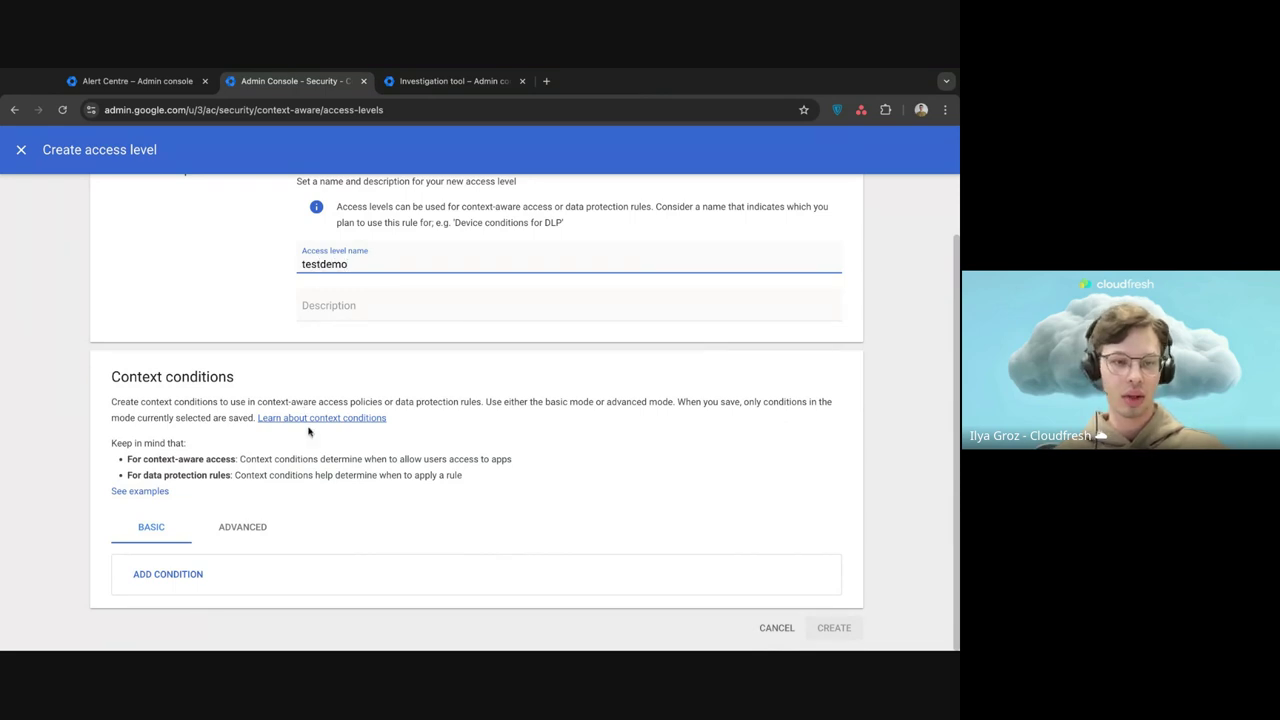
{"action": "left_click", "coordinate": [170, 574]}
{"action": "scroll", "coordinate": [190, 520], "scroll_direction": "down", "scroll_amount": 2}
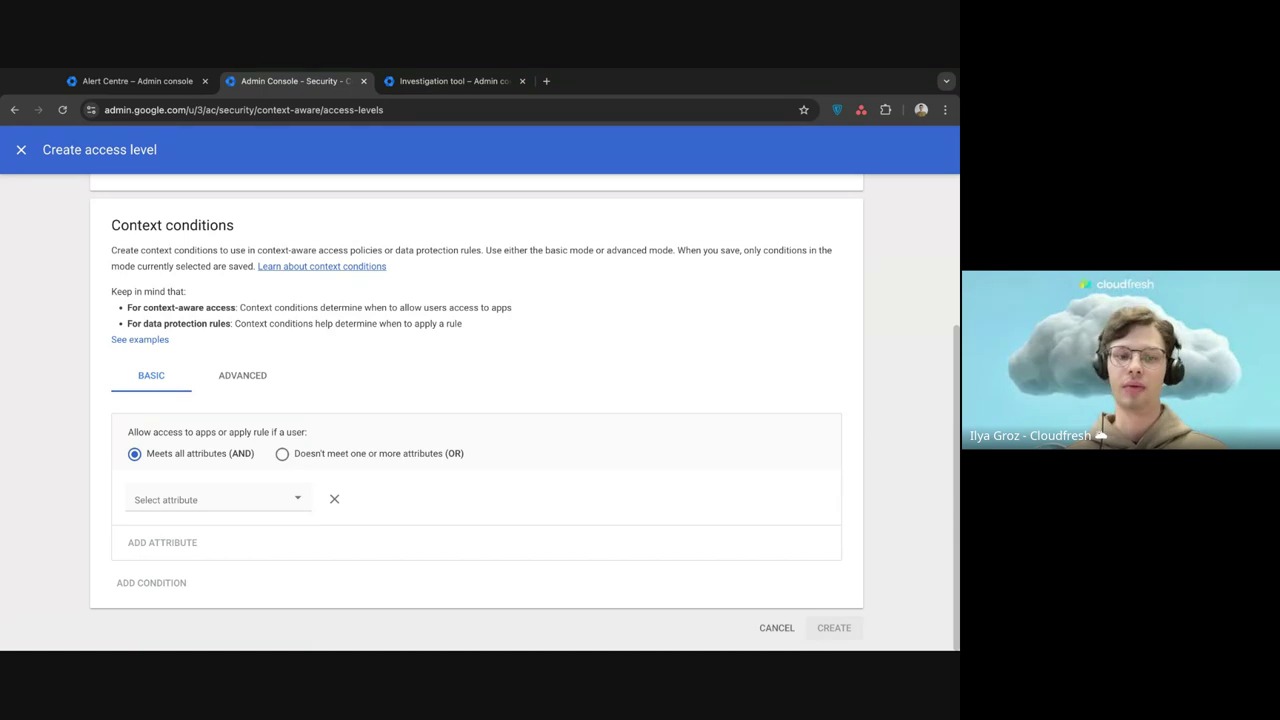
Step: Choose Location as the condition's attribute and check its value choices
{"action": "left_click", "coordinate": [210, 499]}
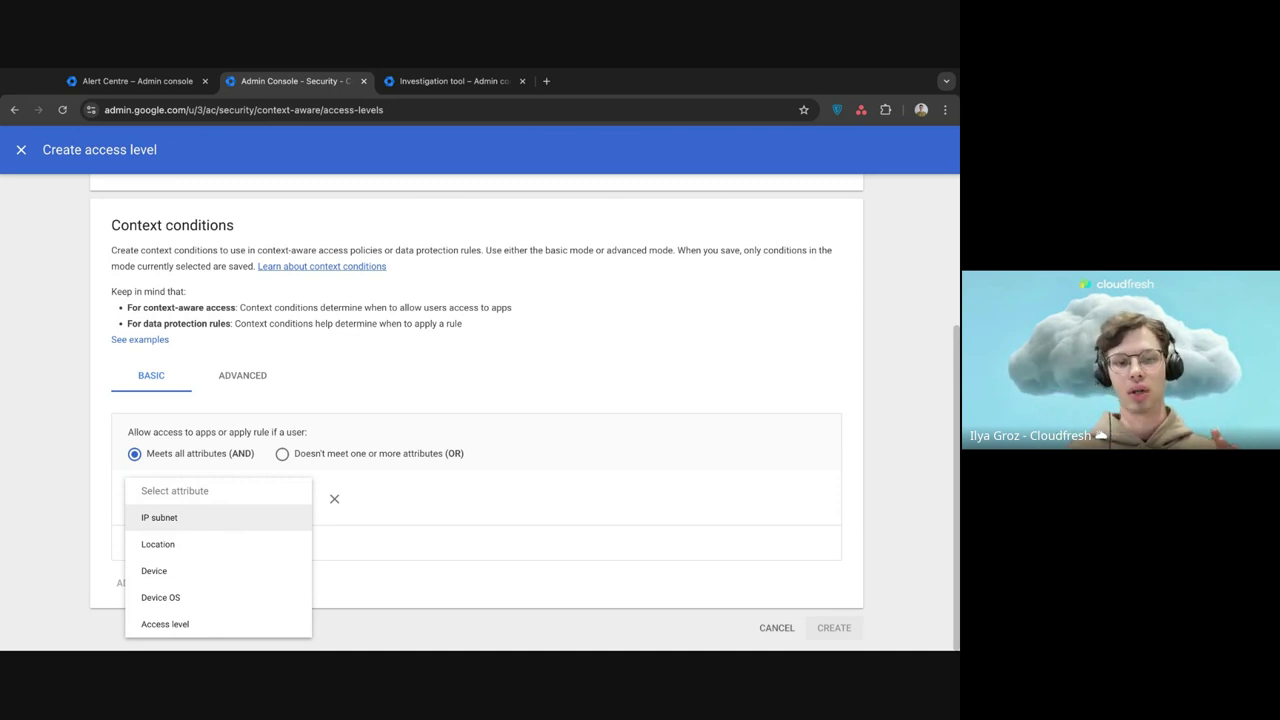
{"action": "left_click", "coordinate": [215, 545]}
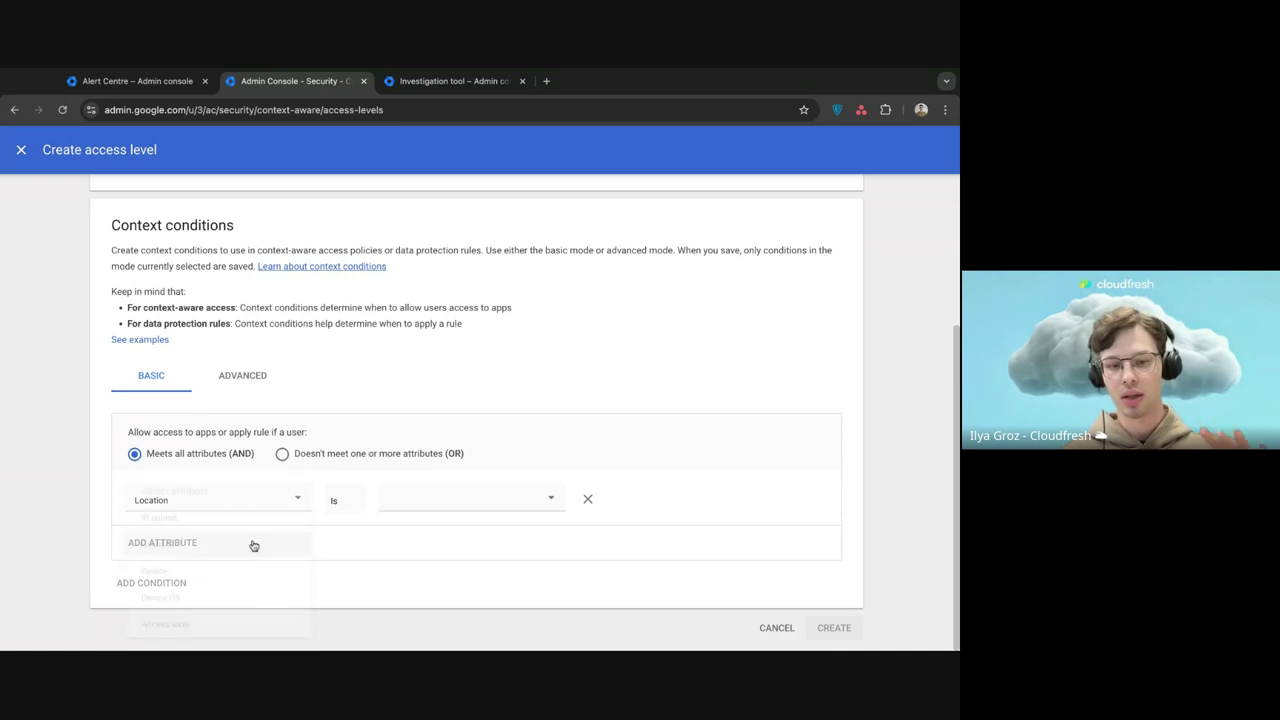
{"action": "left_click", "coordinate": [413, 503]}
{"action": "left_click", "coordinate": [229, 503]}
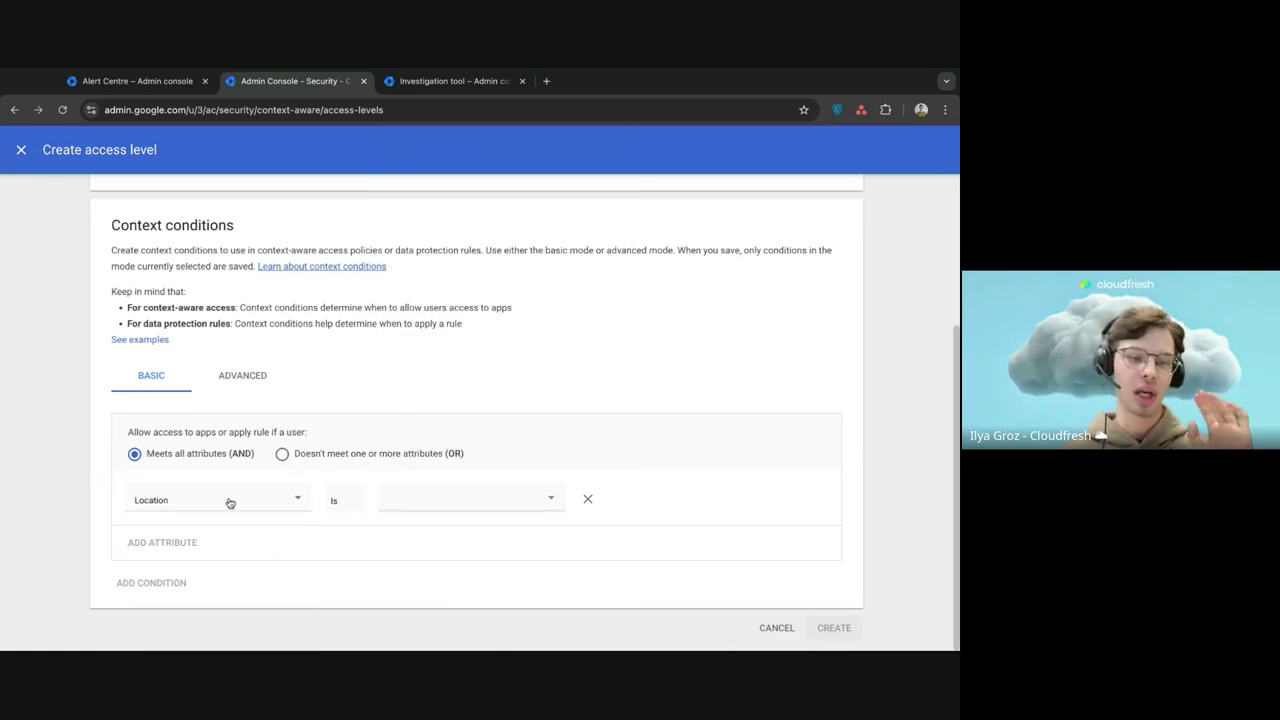
Step: Switch the condition's attribute to Device and check its condition choices
{"action": "left_click", "coordinate": [229, 503]}
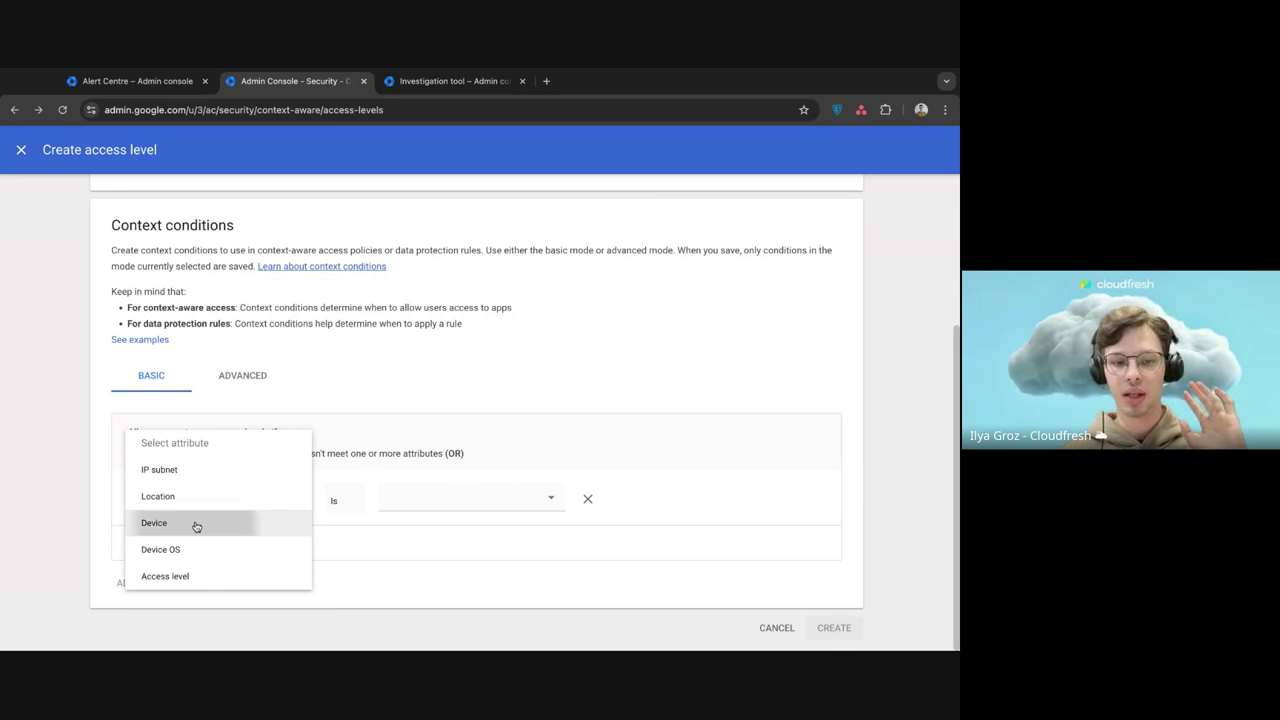
{"action": "left_click", "coordinate": [195, 526]}
{"action": "left_click", "coordinate": [409, 548]}
{"action": "scroll", "coordinate": [432, 450], "scroll_direction": "down", "scroll_amount": 1}
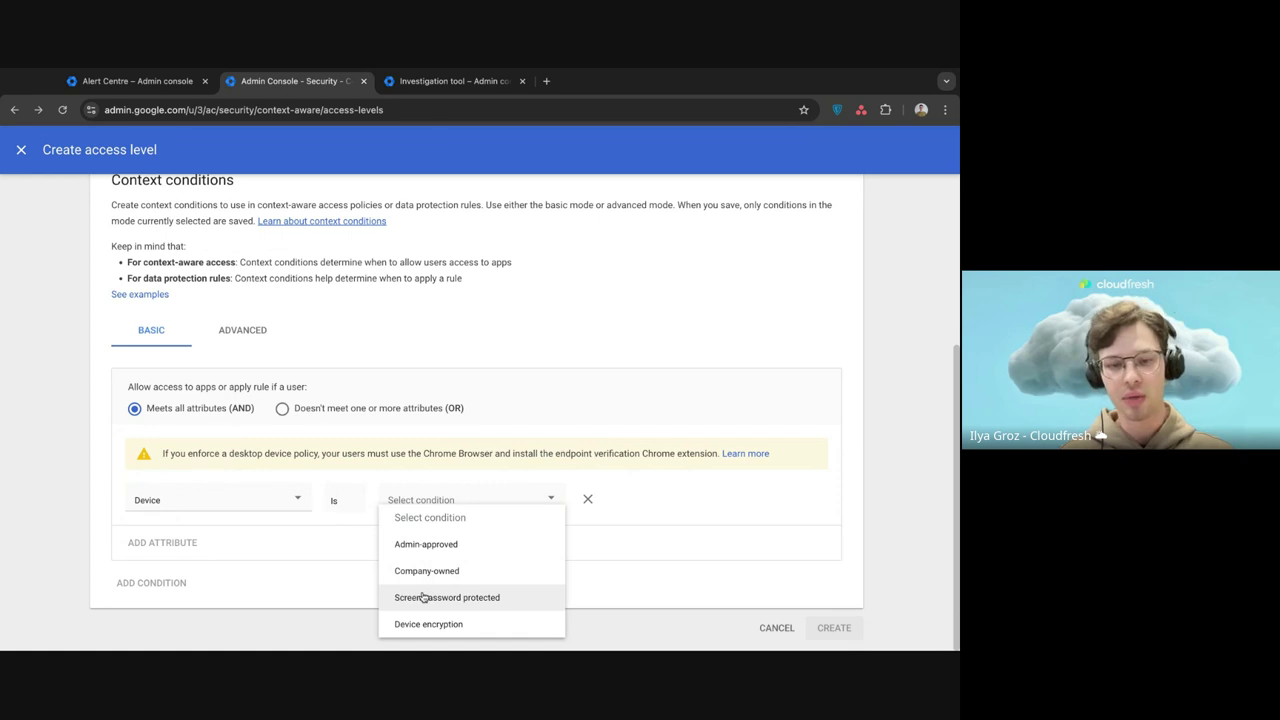
Step: Try Device OS and then Access level as the condition's attribute, and check which existing access levels can be required
{"action": "left_click", "coordinate": [253, 499]}
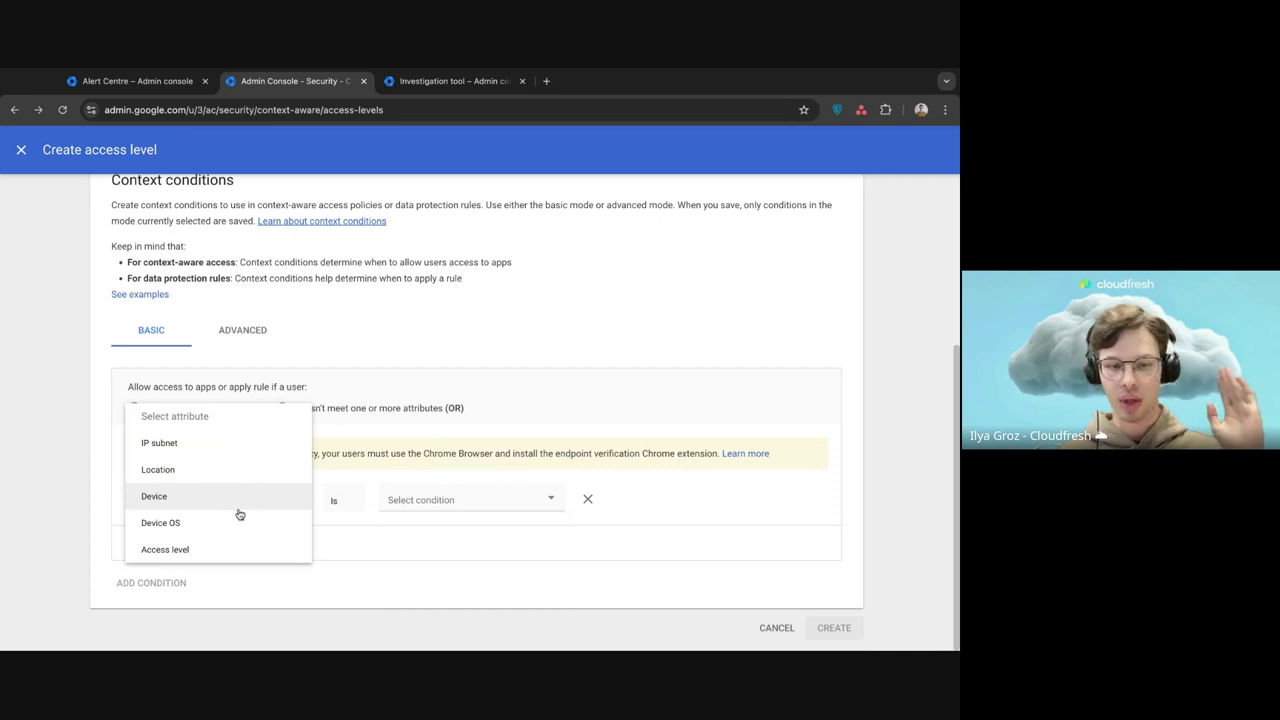
{"action": "left_click", "coordinate": [235, 521]}
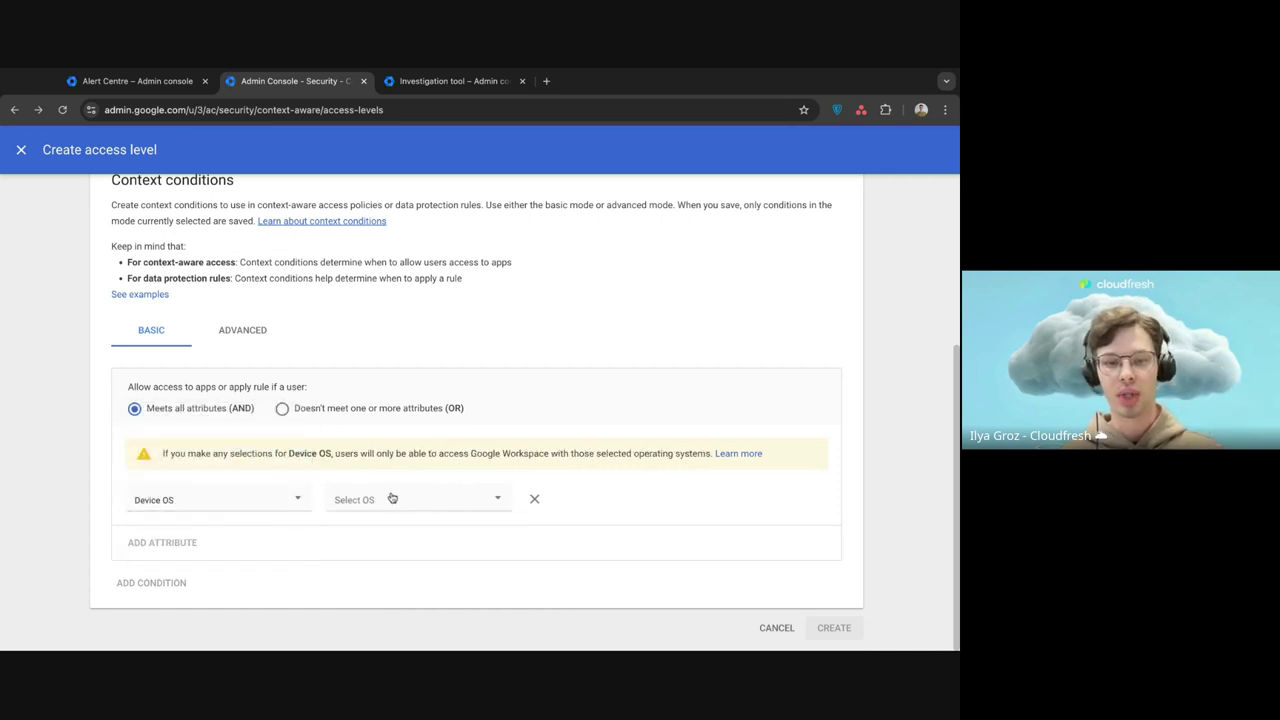
{"action": "left_click", "coordinate": [264, 506]}
{"action": "left_click", "coordinate": [237, 522]}
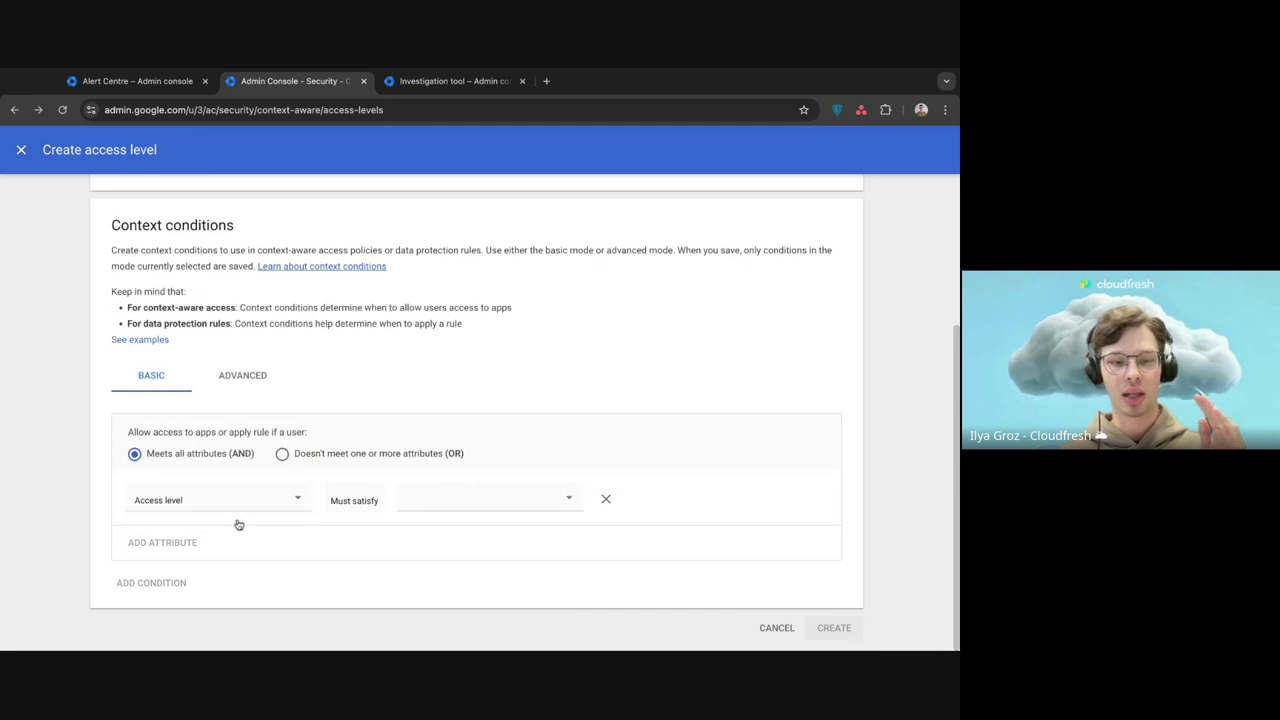
{"action": "left_click", "coordinate": [436, 505]}
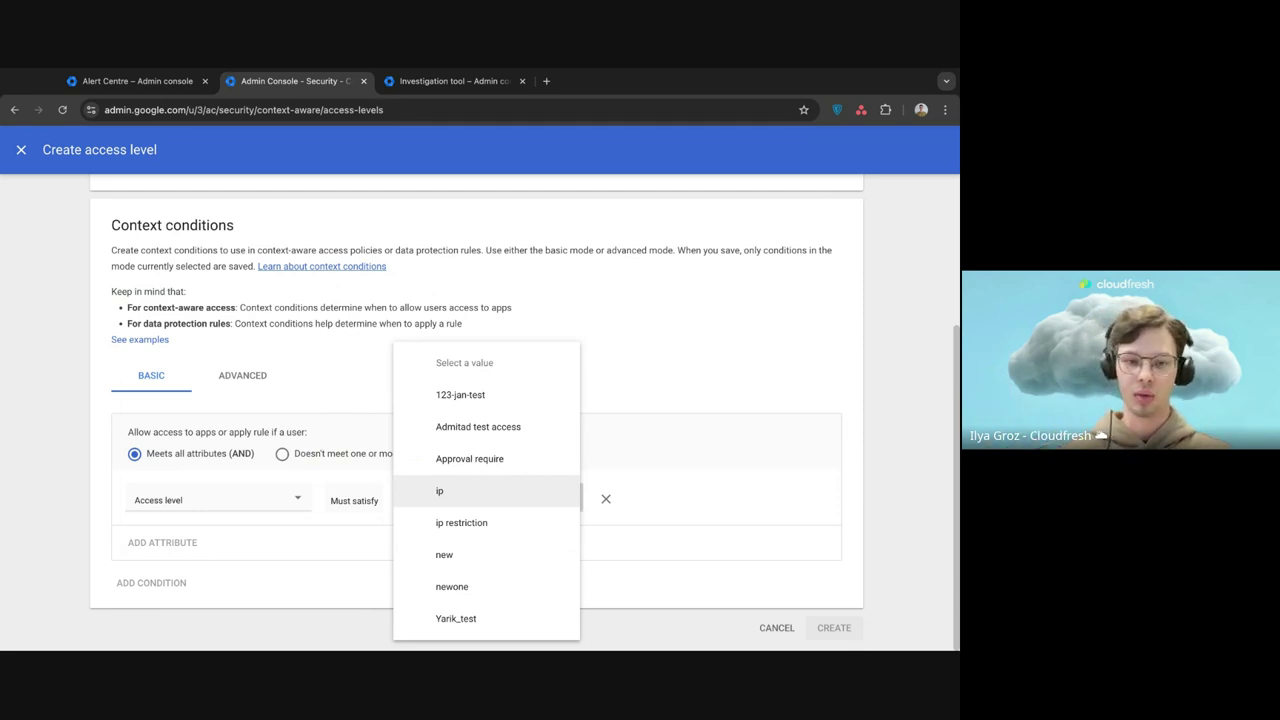
{"action": "left_click", "coordinate": [244, 300]}
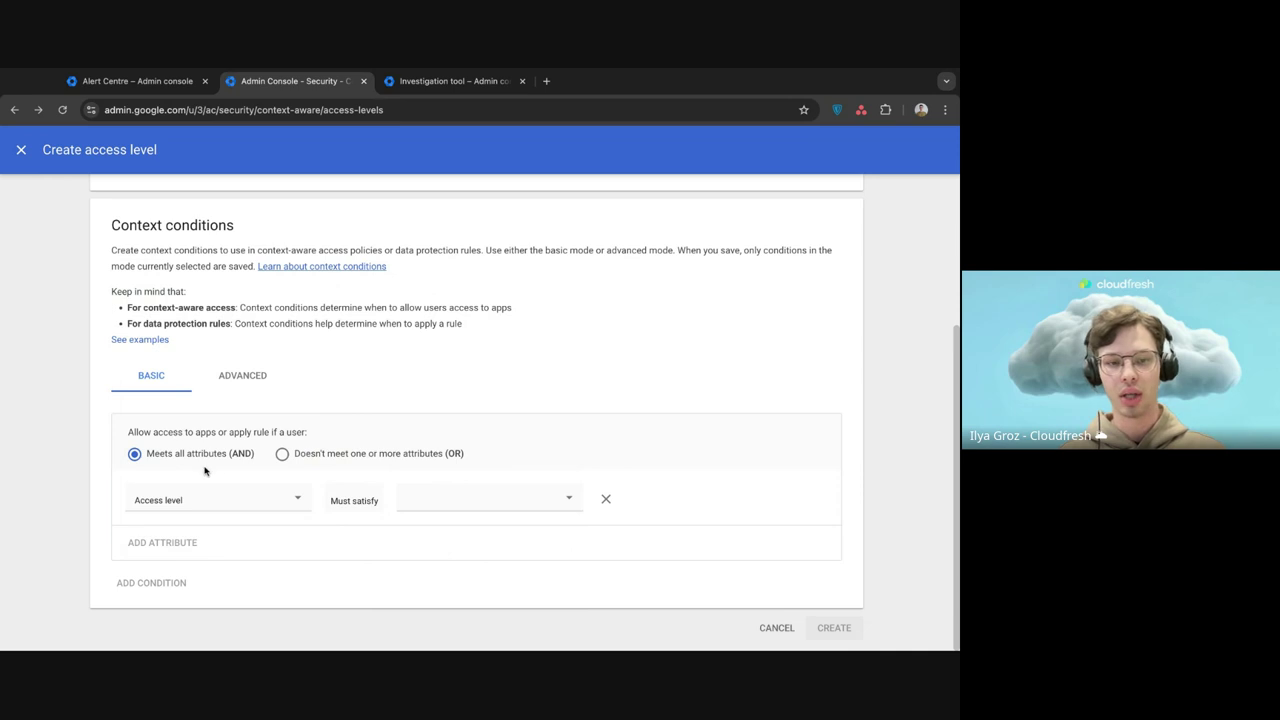
Step: Examine the advanced Common Expression Language mode for context conditions, and leave the new access level without creating it
{"action": "left_click", "coordinate": [247, 379]}
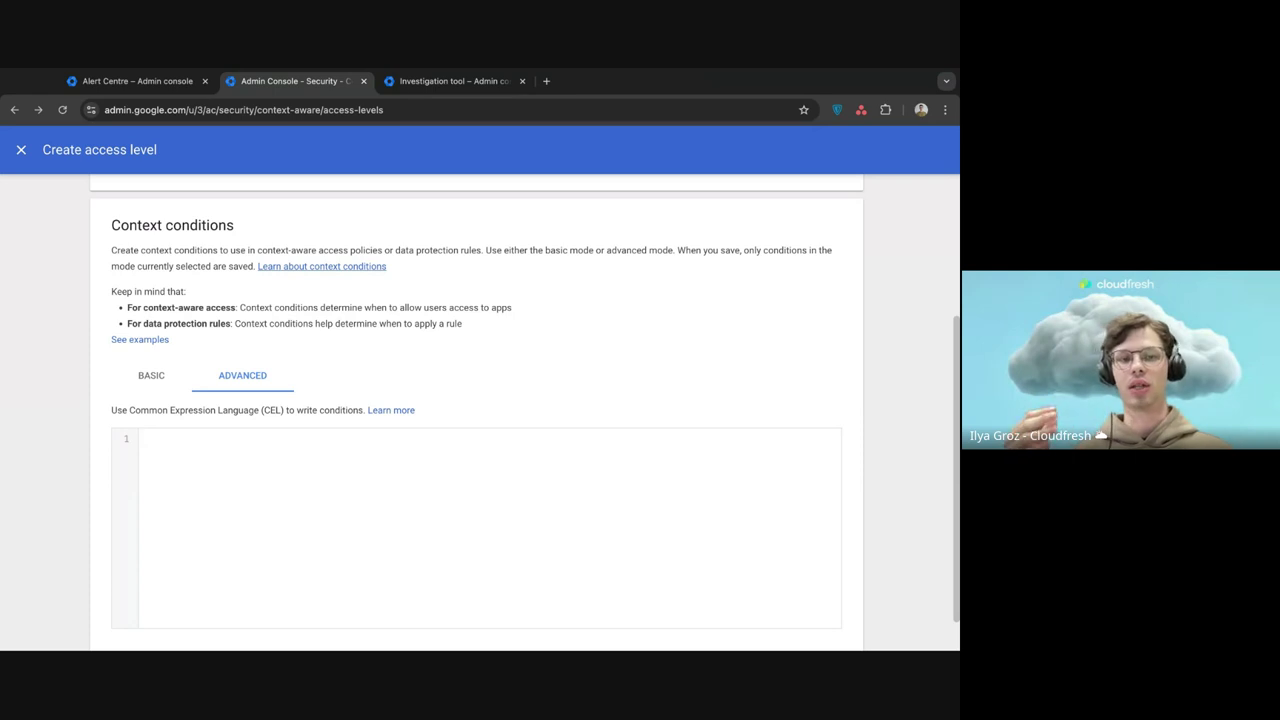
{"action": "scroll", "coordinate": [392, 315], "scroll_direction": "up", "scroll_amount": 3}
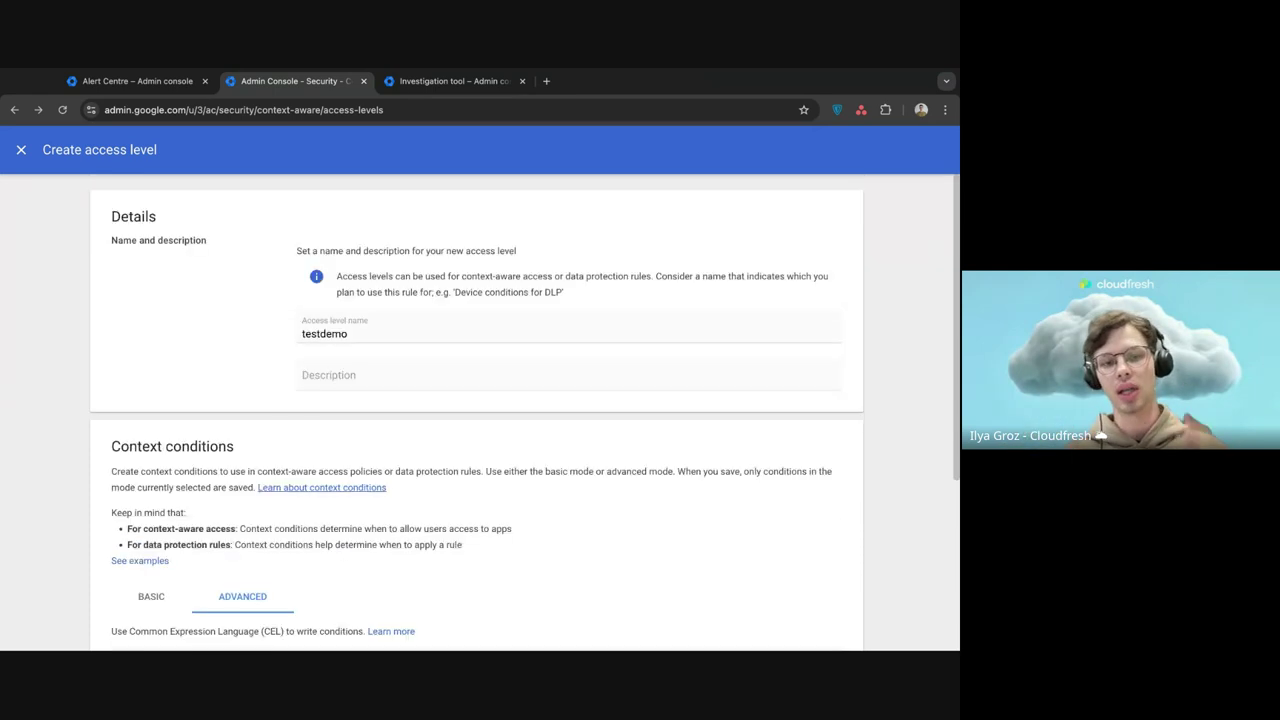
{"action": "left_click", "coordinate": [16, 156]}
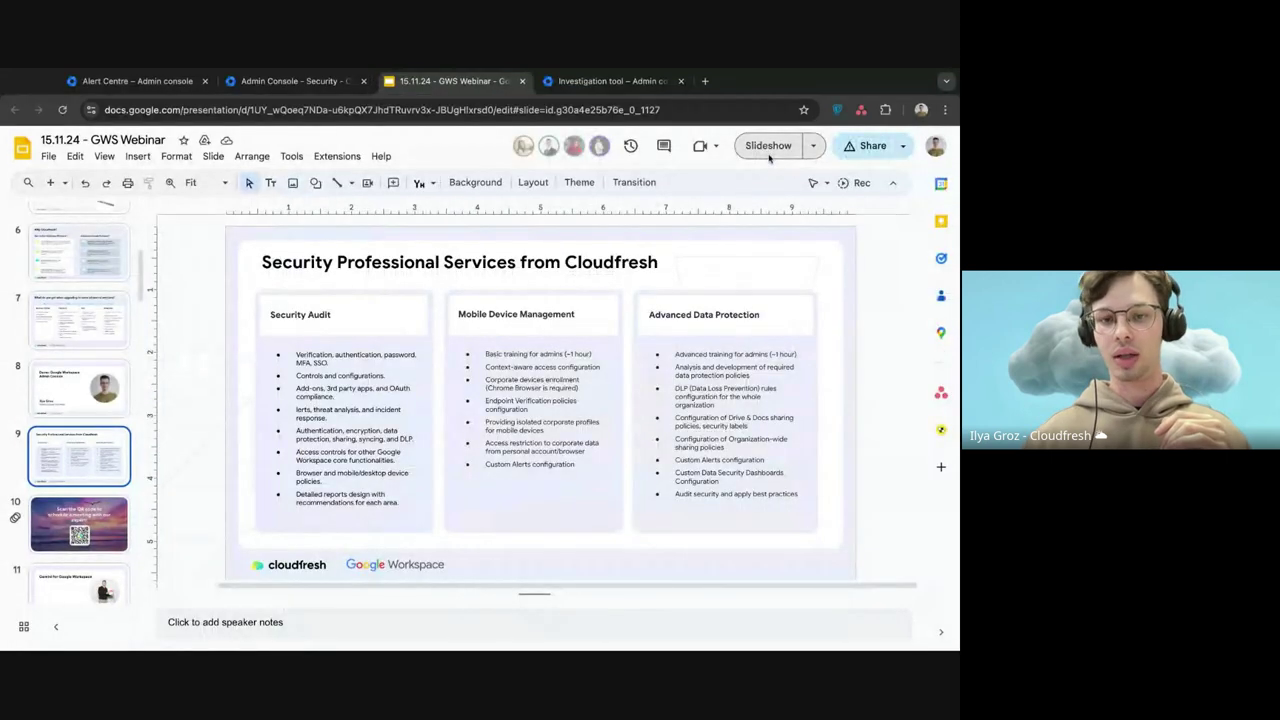
Step: Present the 15.11.24 - GWS Webinar deck from the Security Professional Services from Cloudfresh slide
{"action": "left_click", "coordinate": [769, 154]}
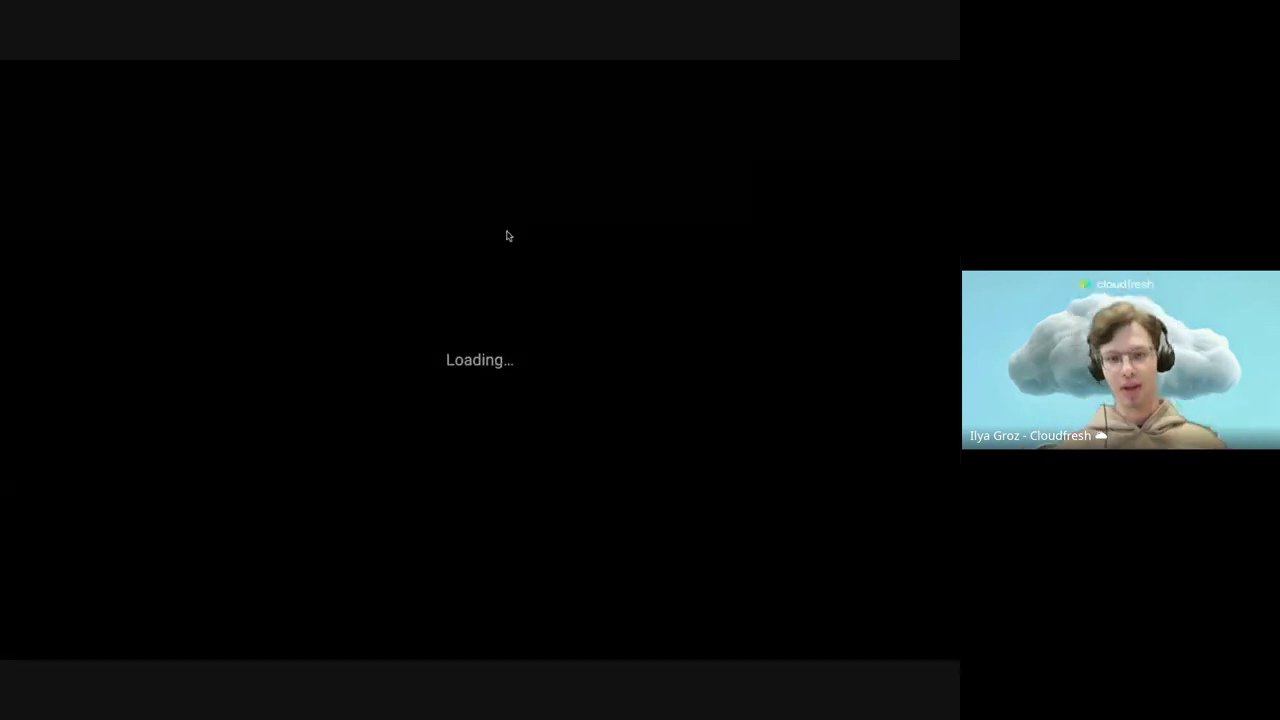
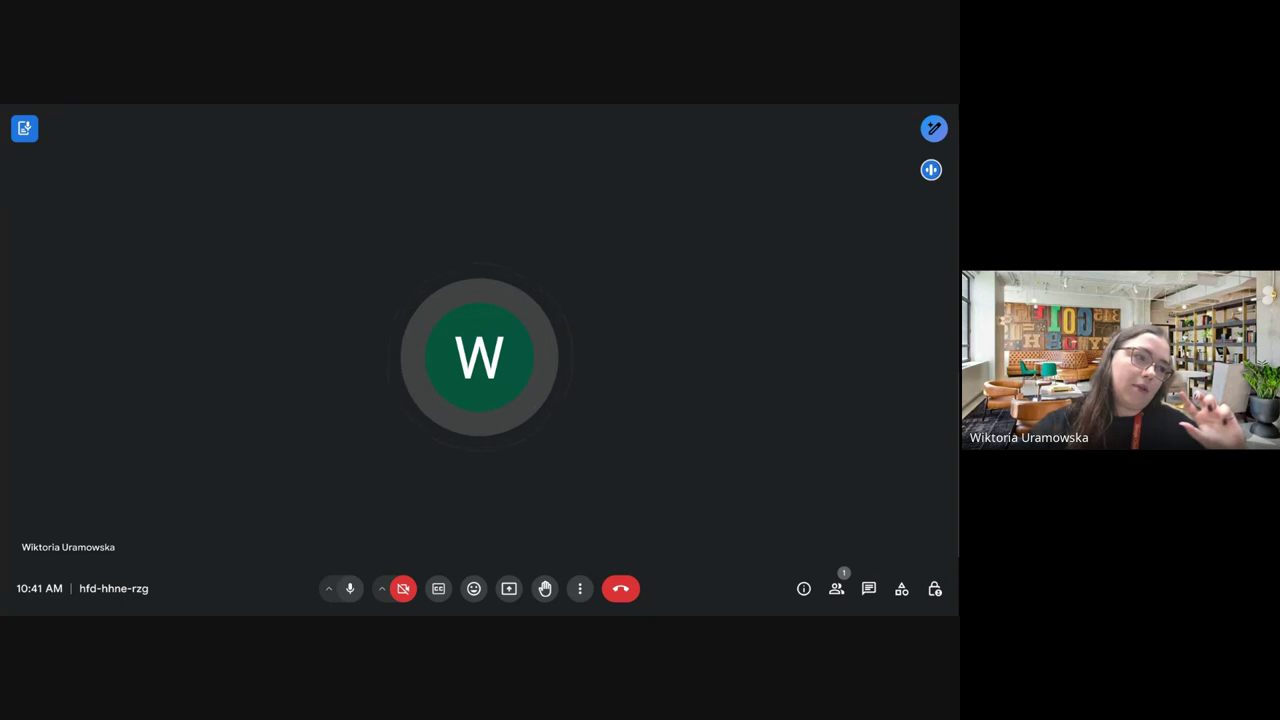
Step: Check Gemini's note-taking status in the Google Meet call, and choose to stay in the call
{"action": "left_click", "coordinate": [934, 130]}
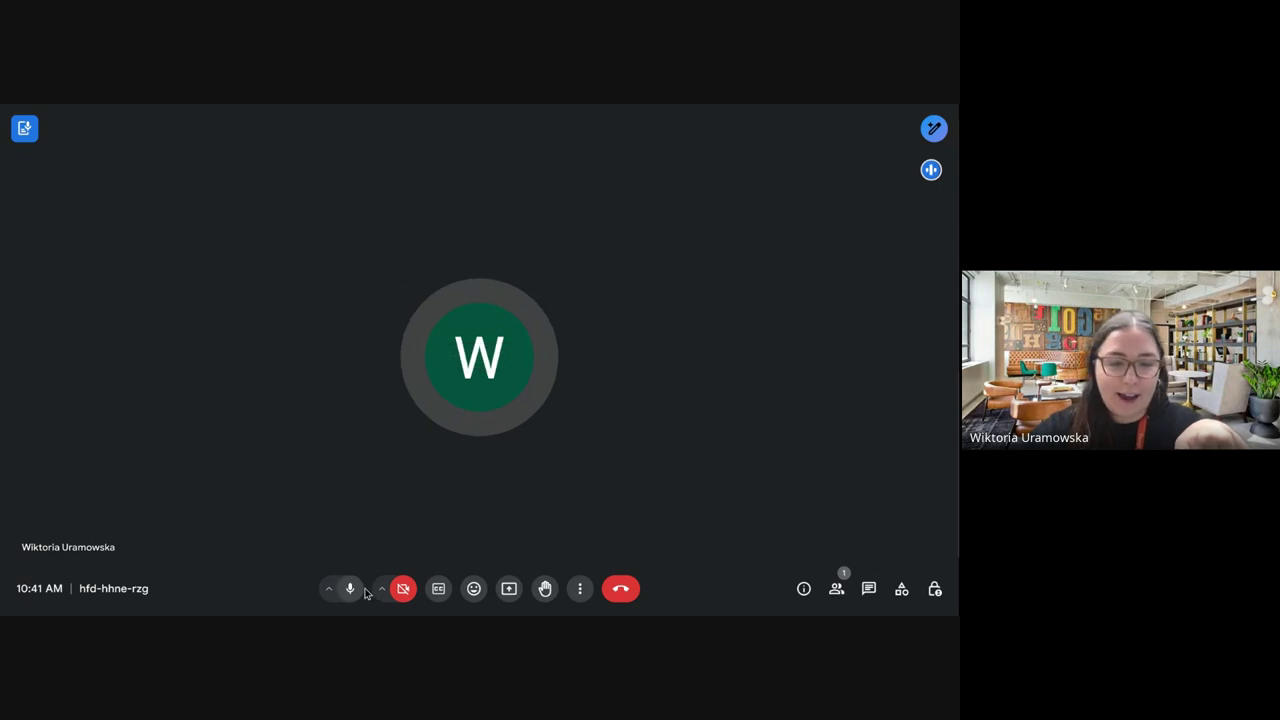
{"action": "left_click", "coordinate": [931, 128]}
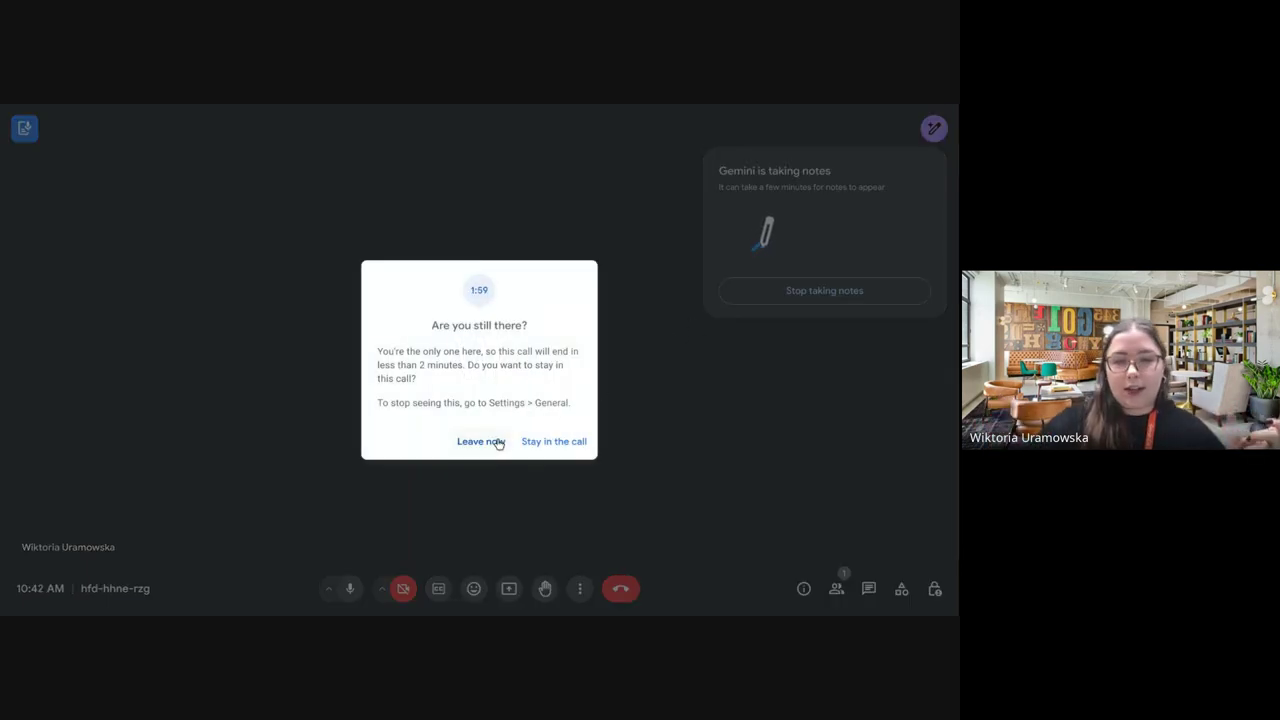
{"action": "left_click", "coordinate": [553, 442]}
{"action": "left_click", "coordinate": [933, 129]}
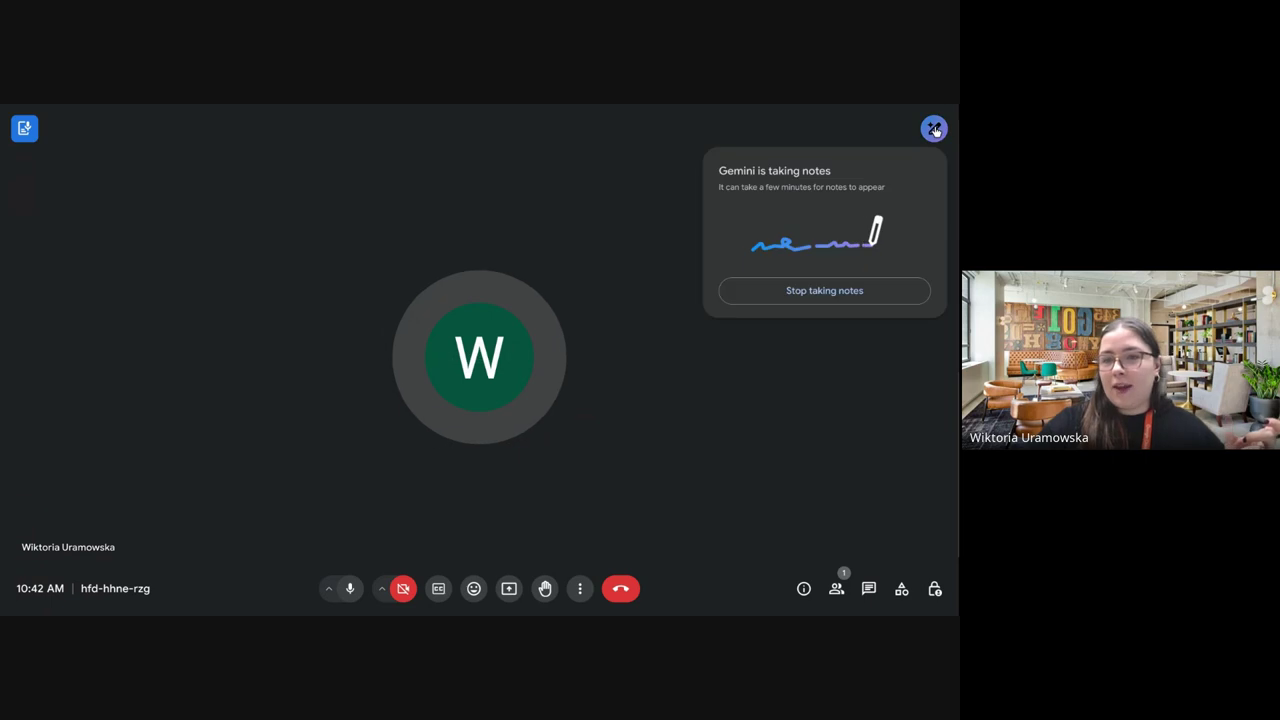
{"action": "left_click", "coordinate": [780, 455]}
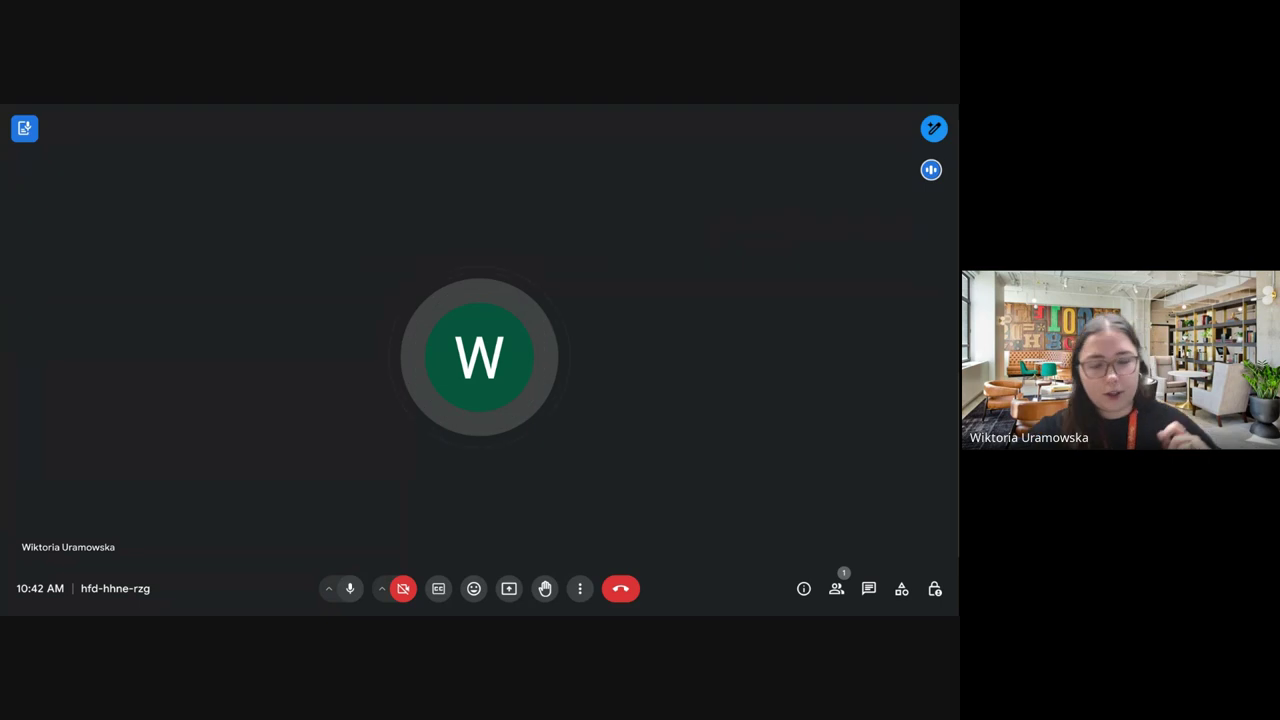
Step: Turn on live captions in the meeting and open the caption settings
{"action": "left_click", "coordinate": [440, 589]}
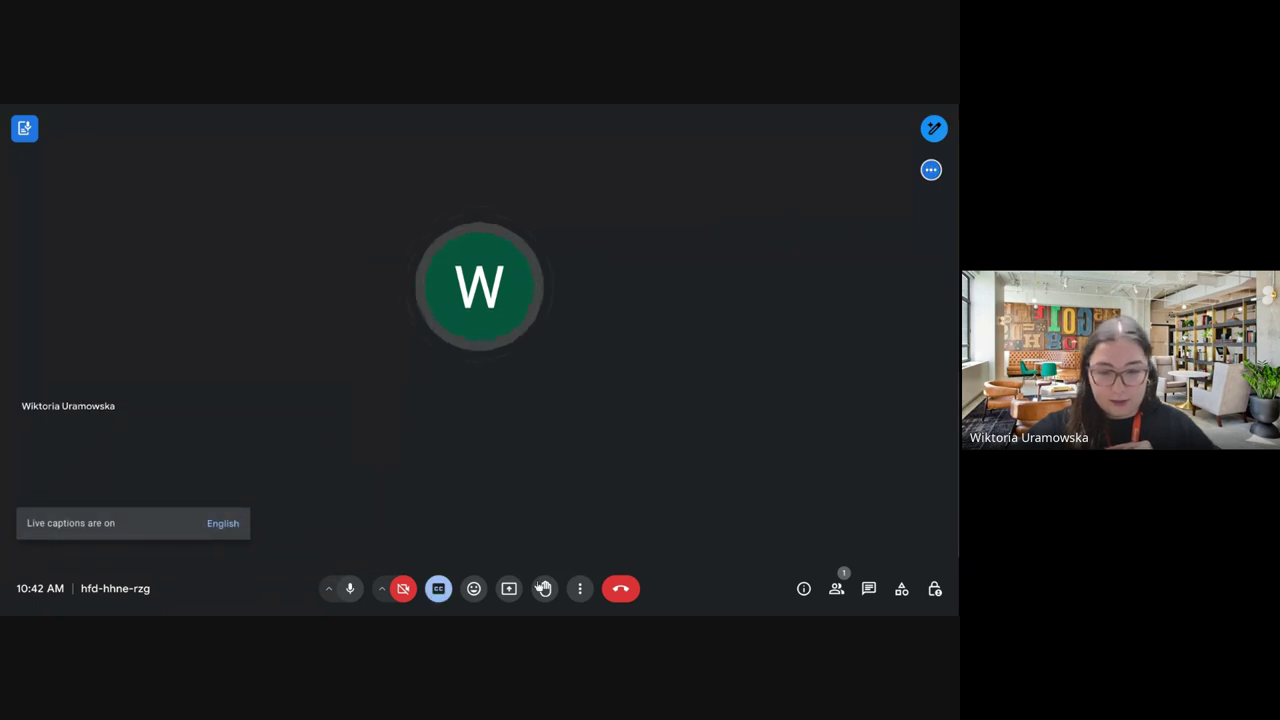
{"action": "left_click", "coordinate": [580, 589]}
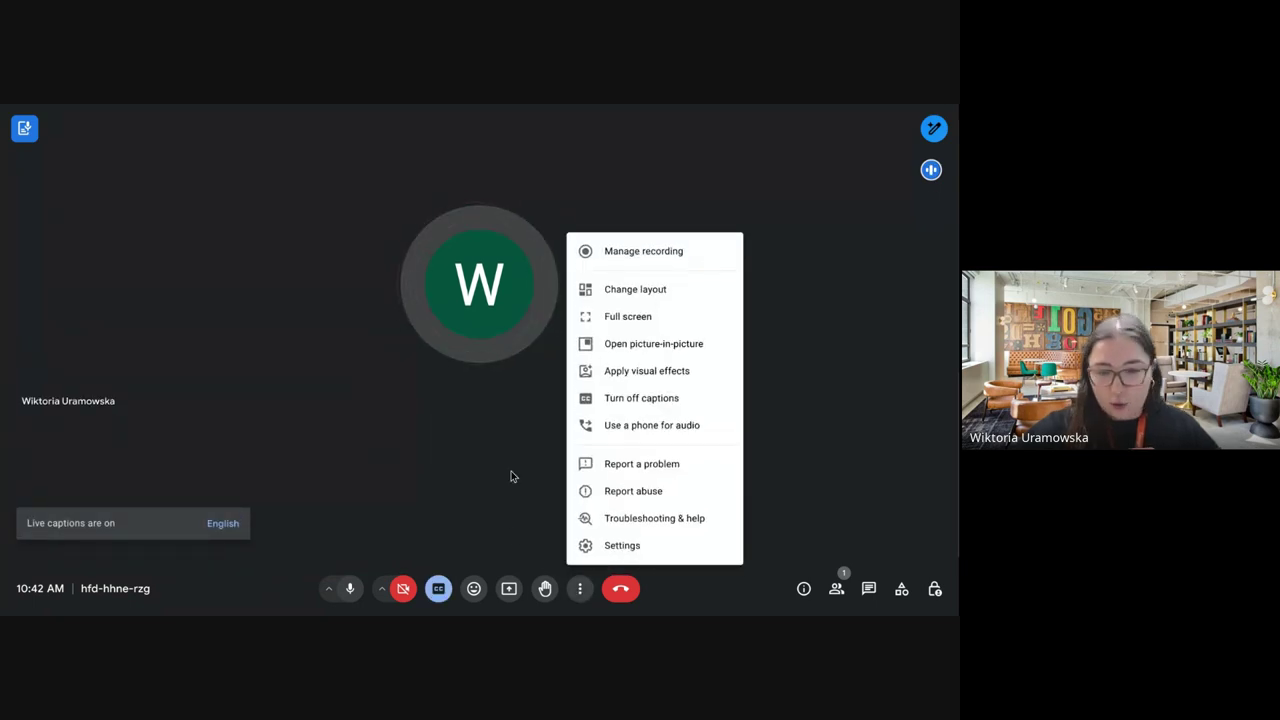
{"action": "left_click", "coordinate": [638, 545]}
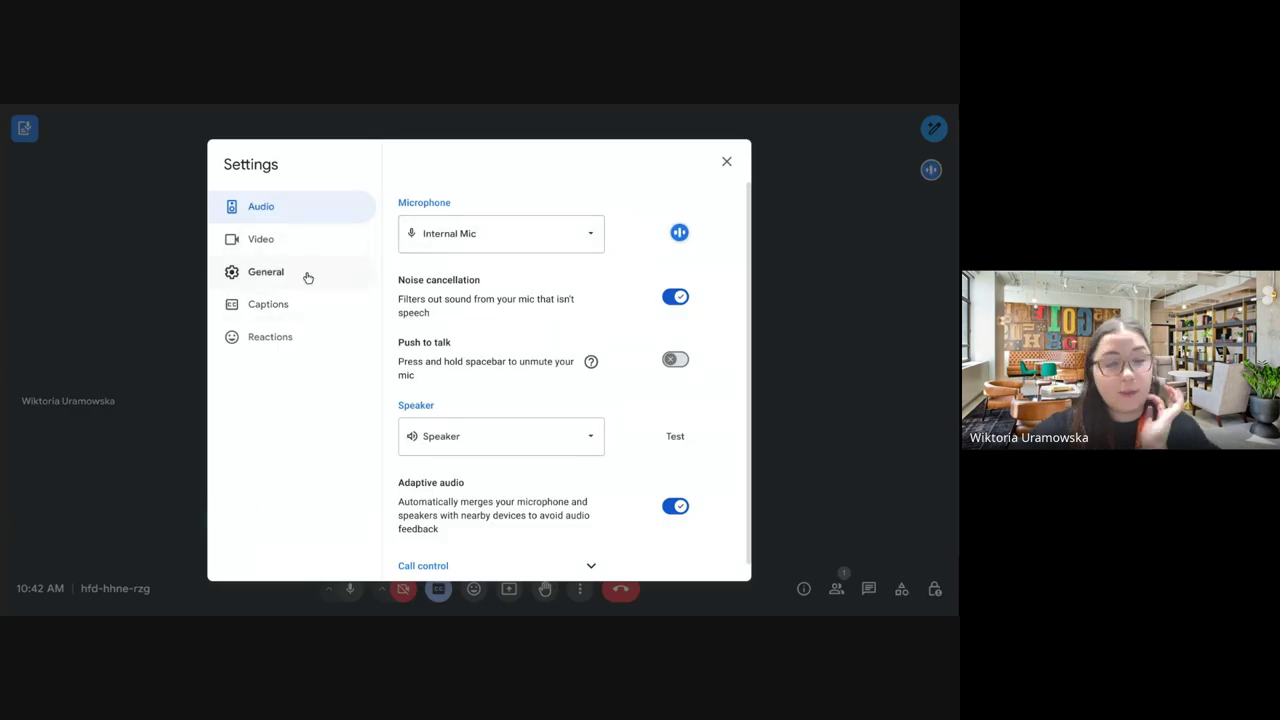
{"action": "left_click", "coordinate": [273, 306]}
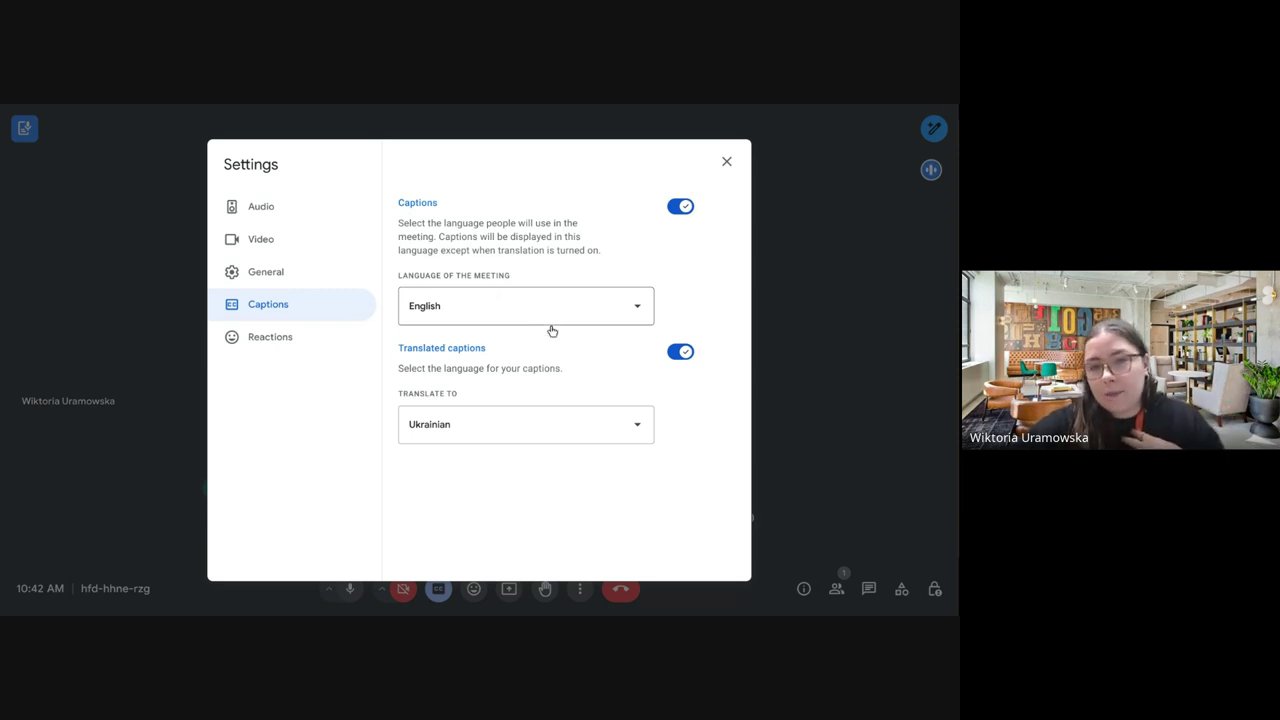
Step: Look through the translation languages for captions while keeping Ukrainian, and turn off the live captions
{"action": "left_click", "coordinate": [527, 439]}
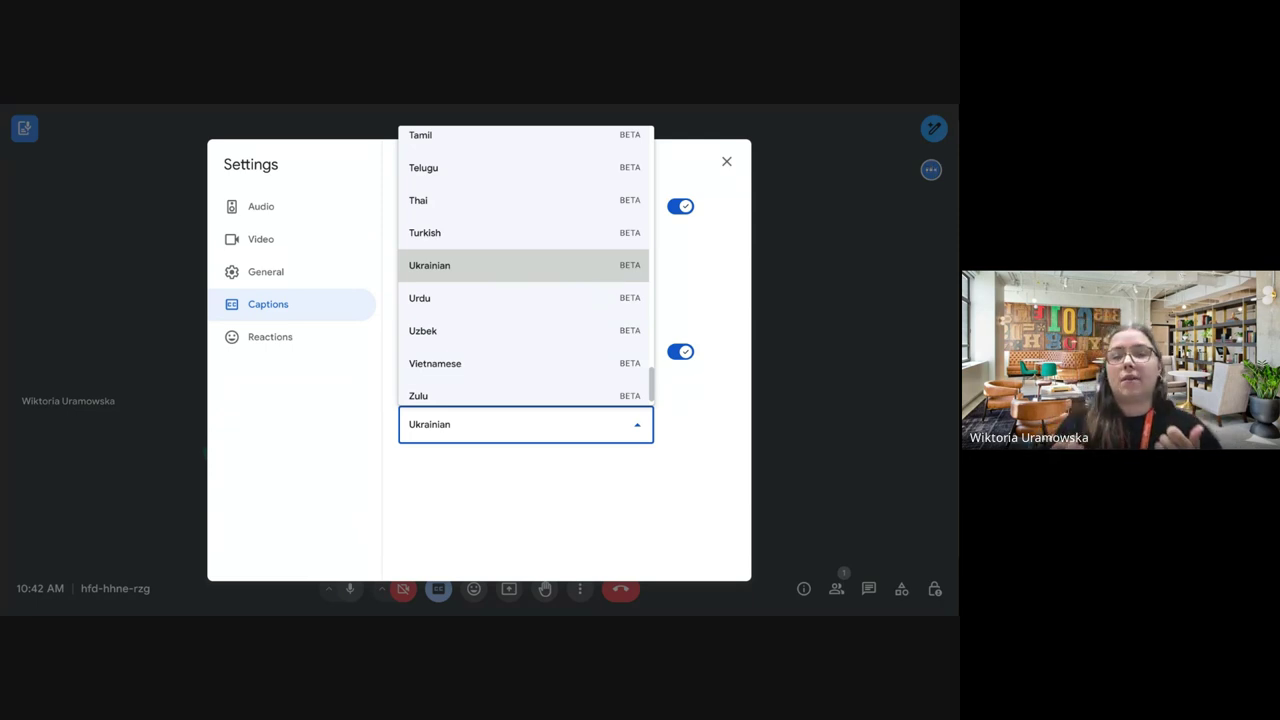
{"action": "scroll", "coordinate": [525, 265], "scroll_direction": "up", "scroll_amount": 5}
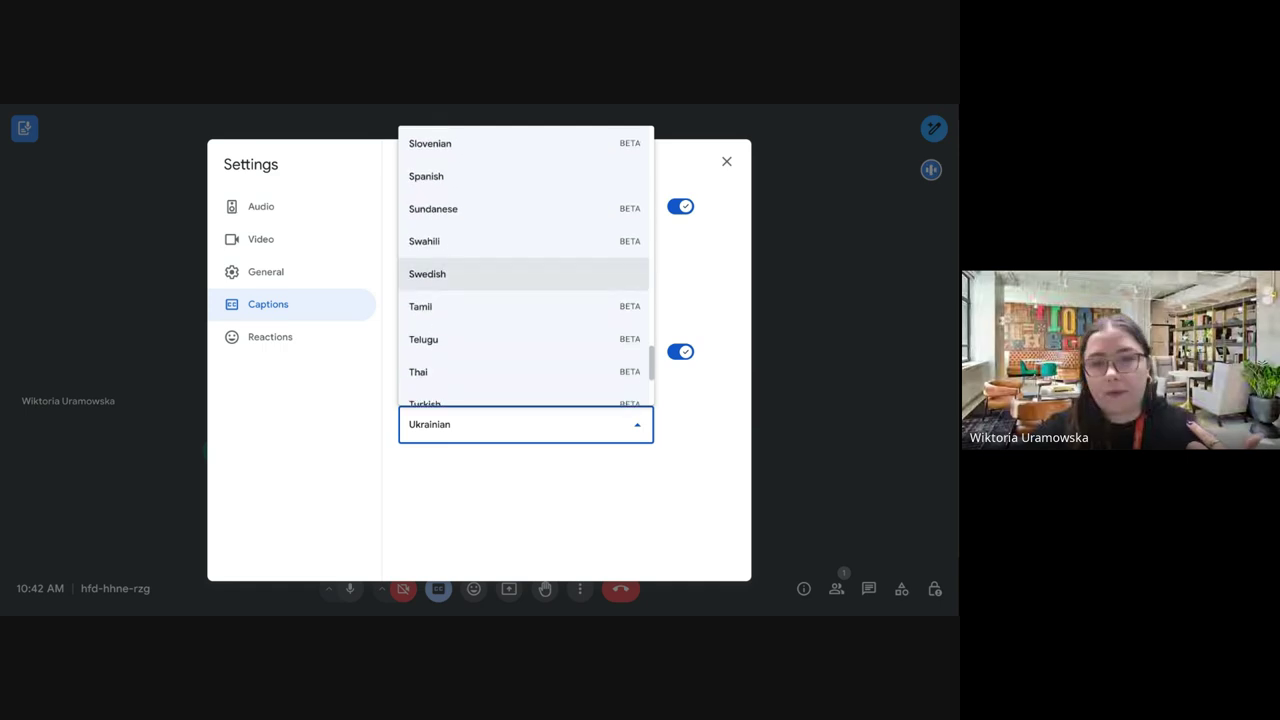
{"action": "scroll", "coordinate": [594, 270], "scroll_direction": "down", "scroll_amount": 5}
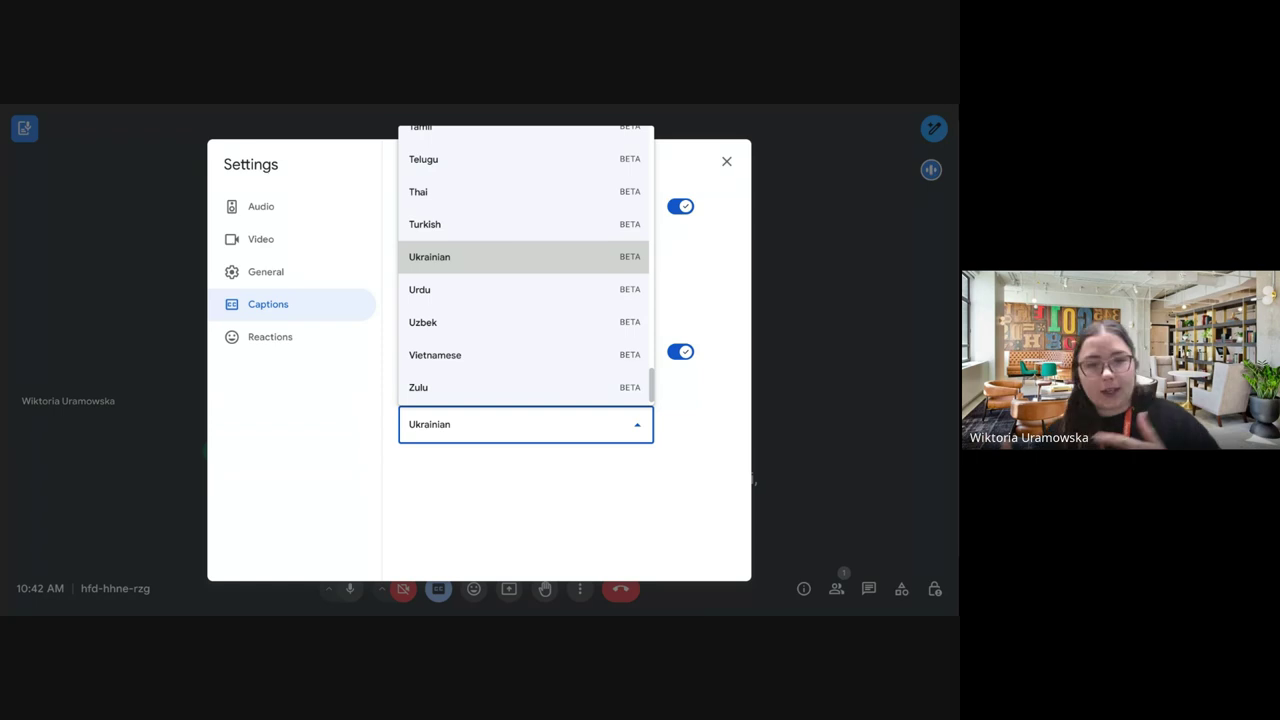
{"action": "left_click", "coordinate": [570, 490]}
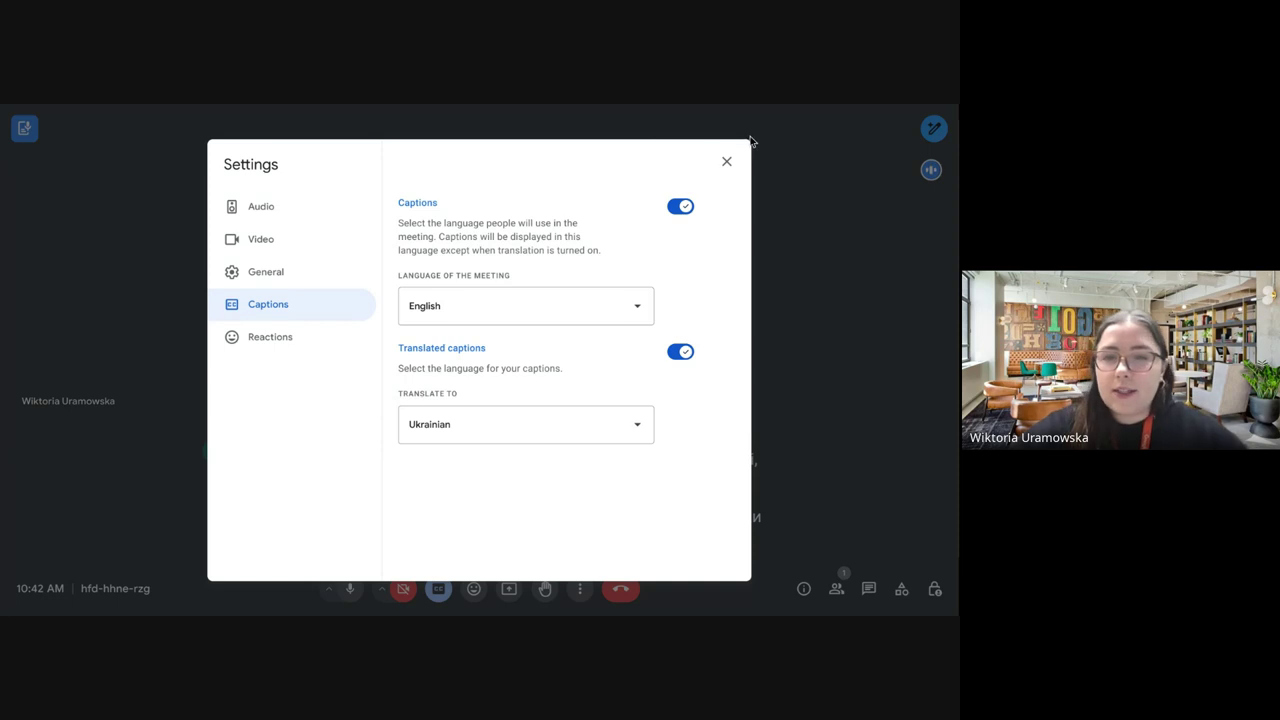
{"action": "left_click", "coordinate": [726, 162]}
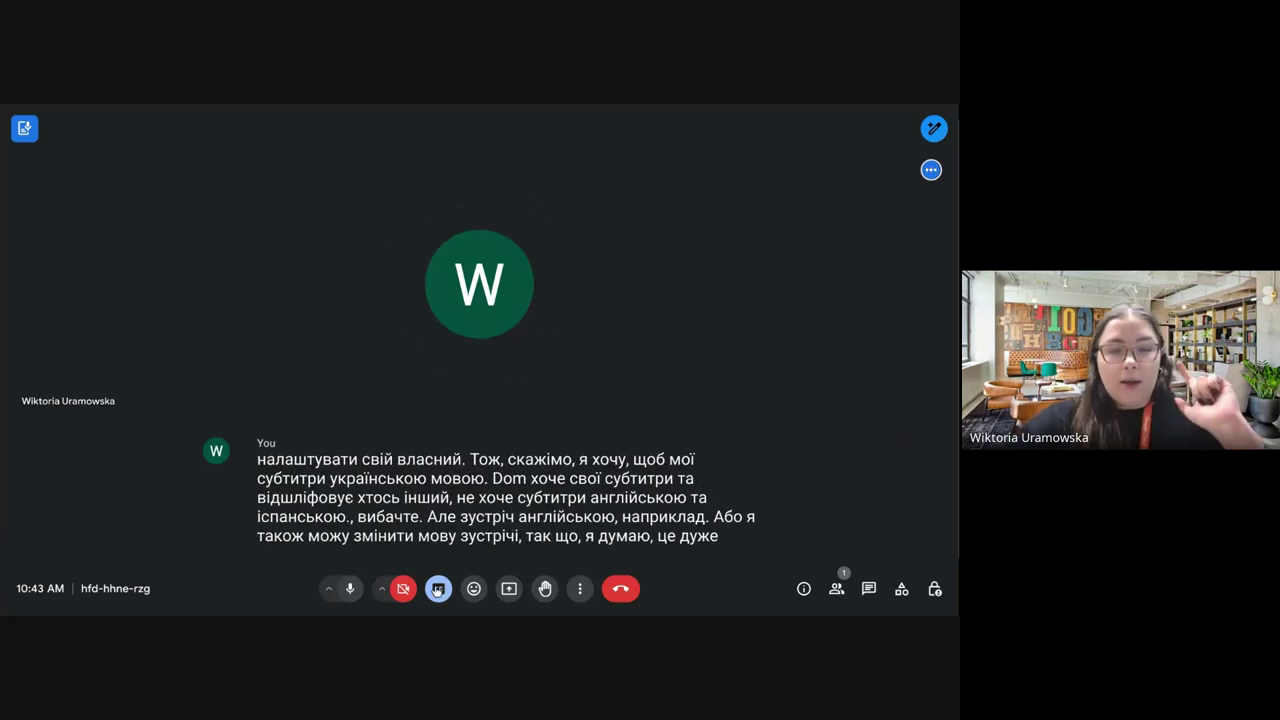
{"action": "left_click", "coordinate": [438, 588]}
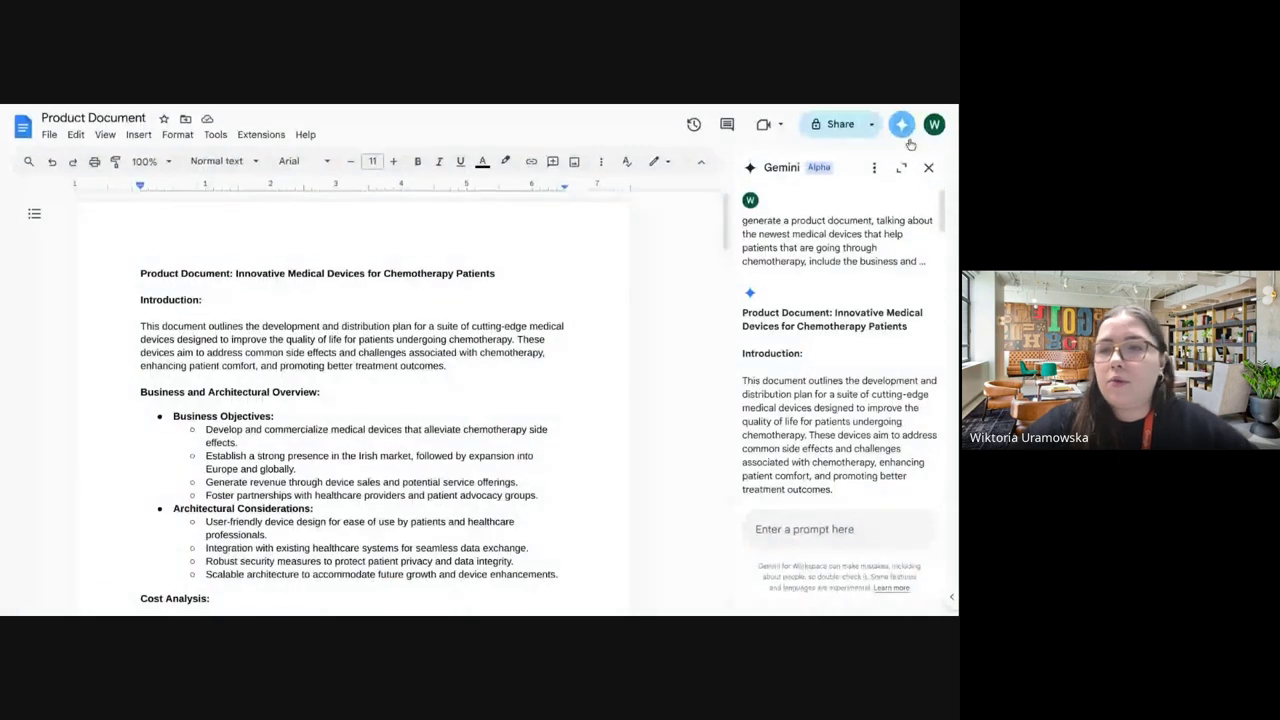
Step: In Google Docs, hide Gemini in the Product Document and place the cursor after "side effects and" in the Introduction paragraph
{"action": "left_click", "coordinate": [901, 124]}
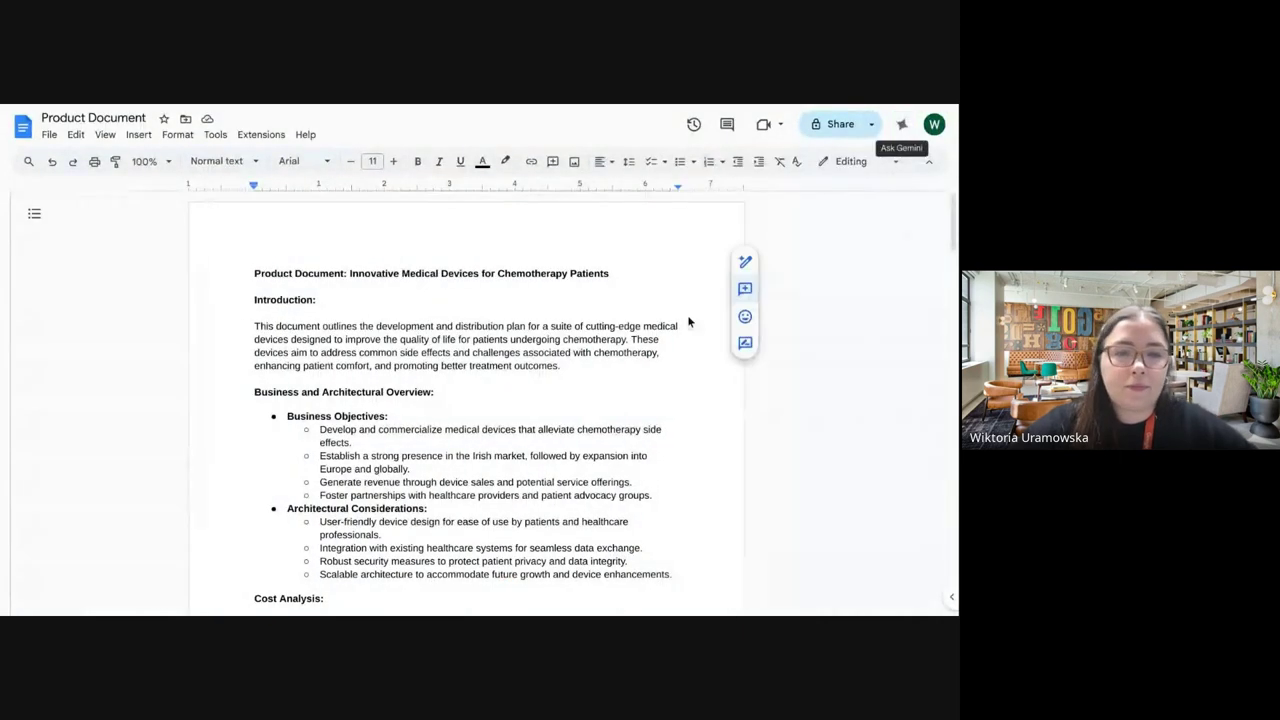
{"action": "left_click", "coordinate": [482, 328]}
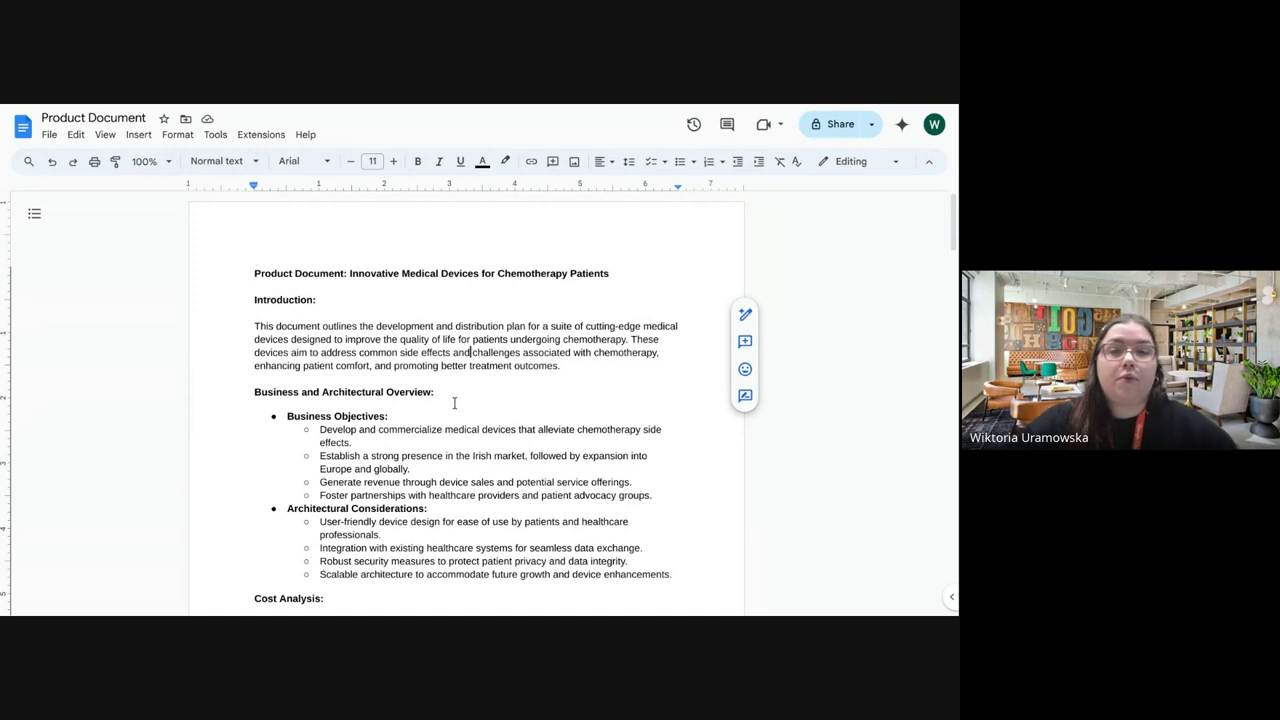
{"action": "left_click", "coordinate": [470, 352]}
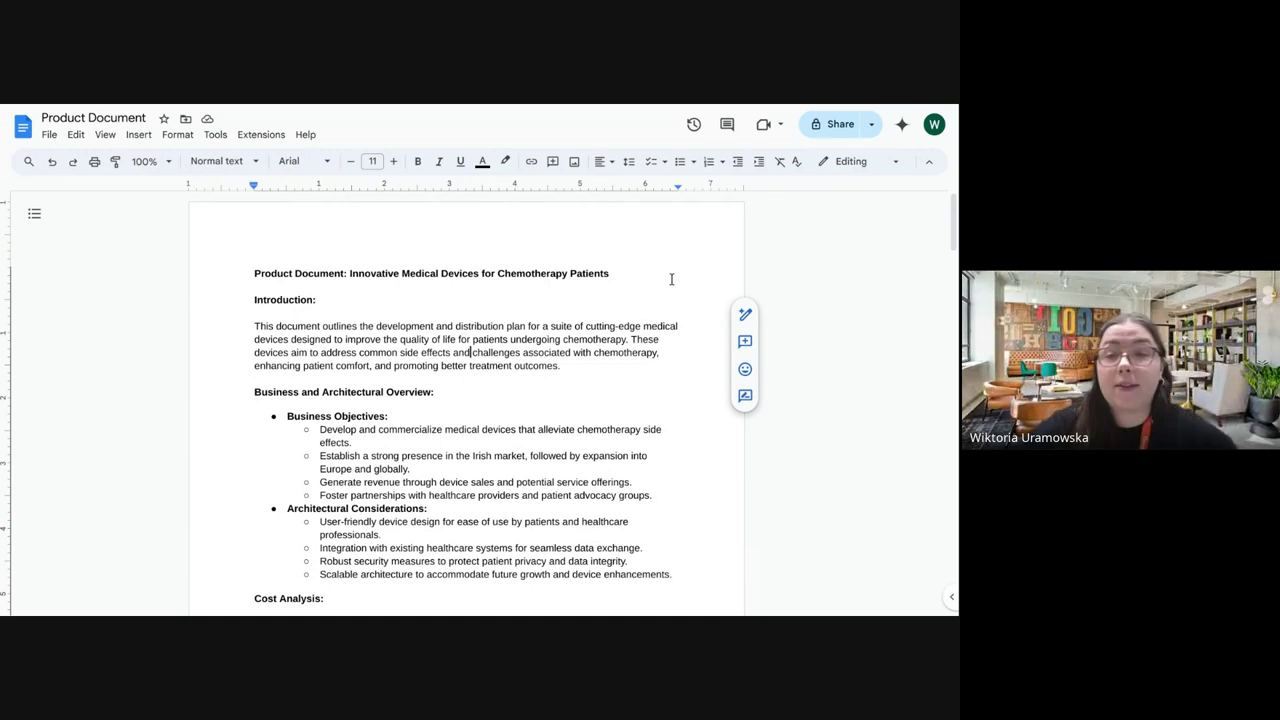
Step: Bring Gemini back beside the Product Document and read through the document from the Introduction to the Sample images line
{"action": "left_click", "coordinate": [903, 125]}
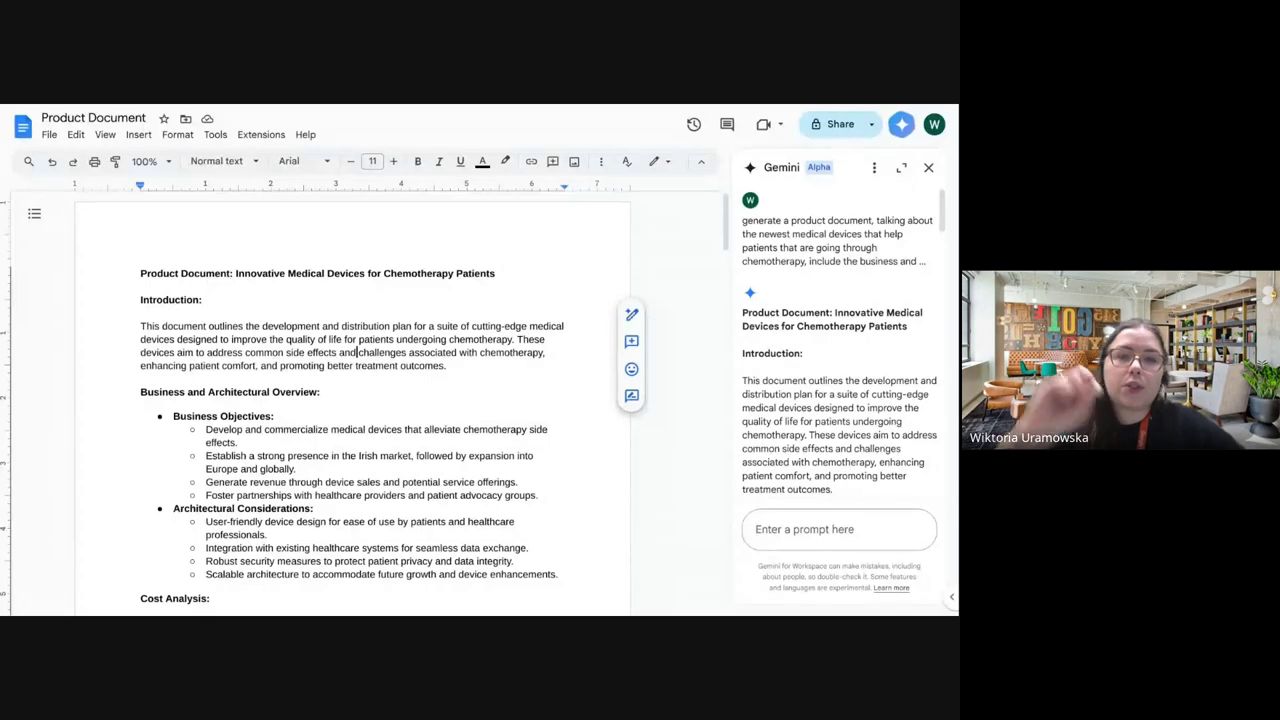
{"action": "scroll", "coordinate": [401, 355], "scroll_direction": "down", "scroll_amount": 10}
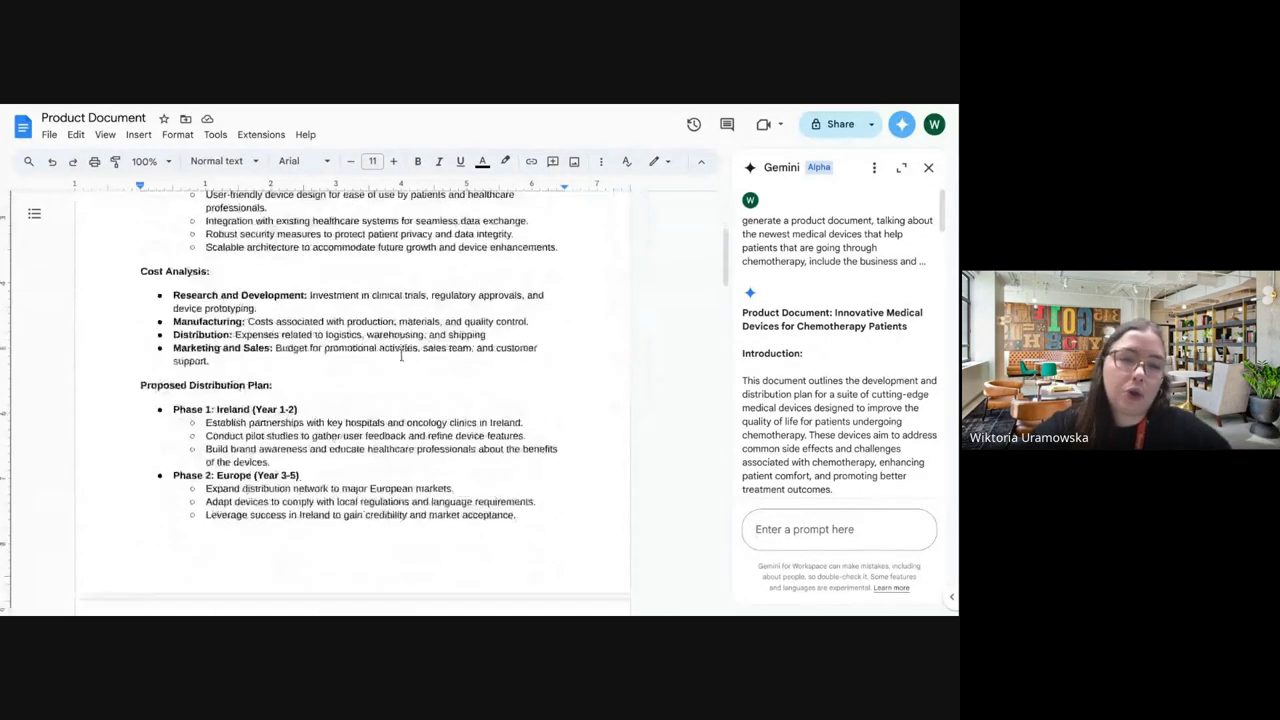
{"action": "scroll", "coordinate": [401, 355], "scroll_direction": "down", "scroll_amount": 10}
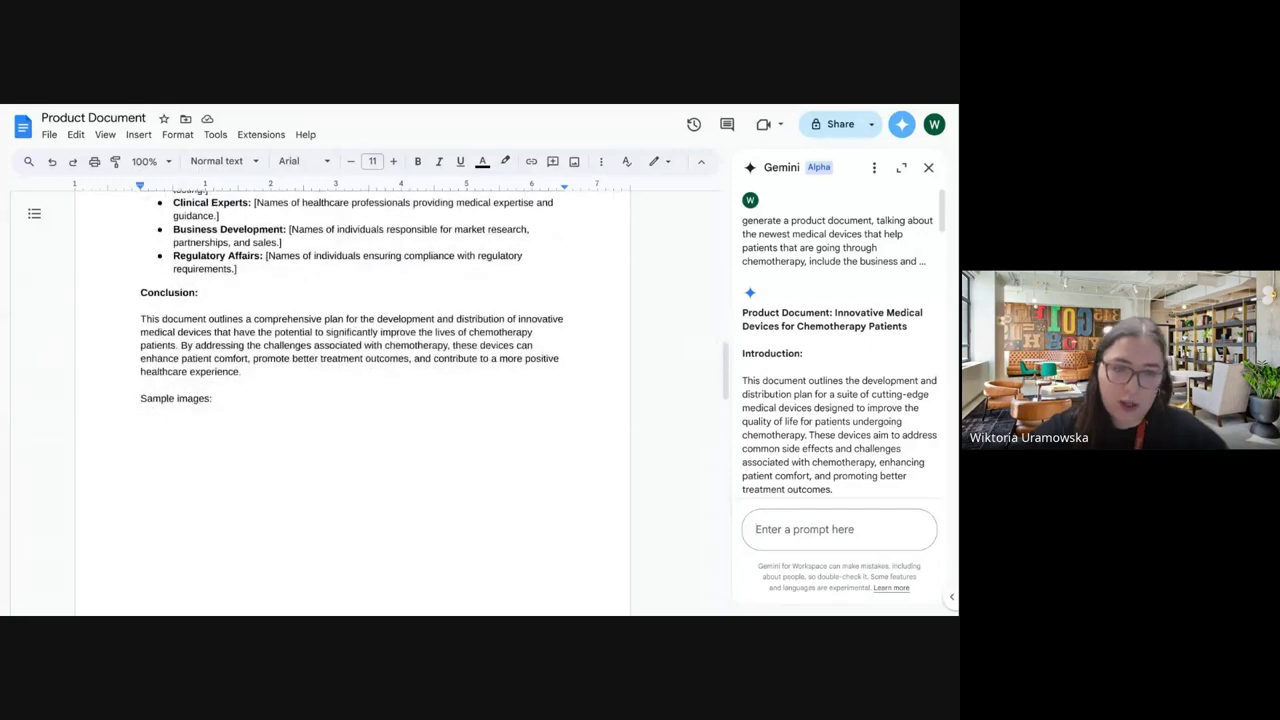
{"action": "scroll", "coordinate": [380, 400], "scroll_direction": "up", "scroll_amount": 3}
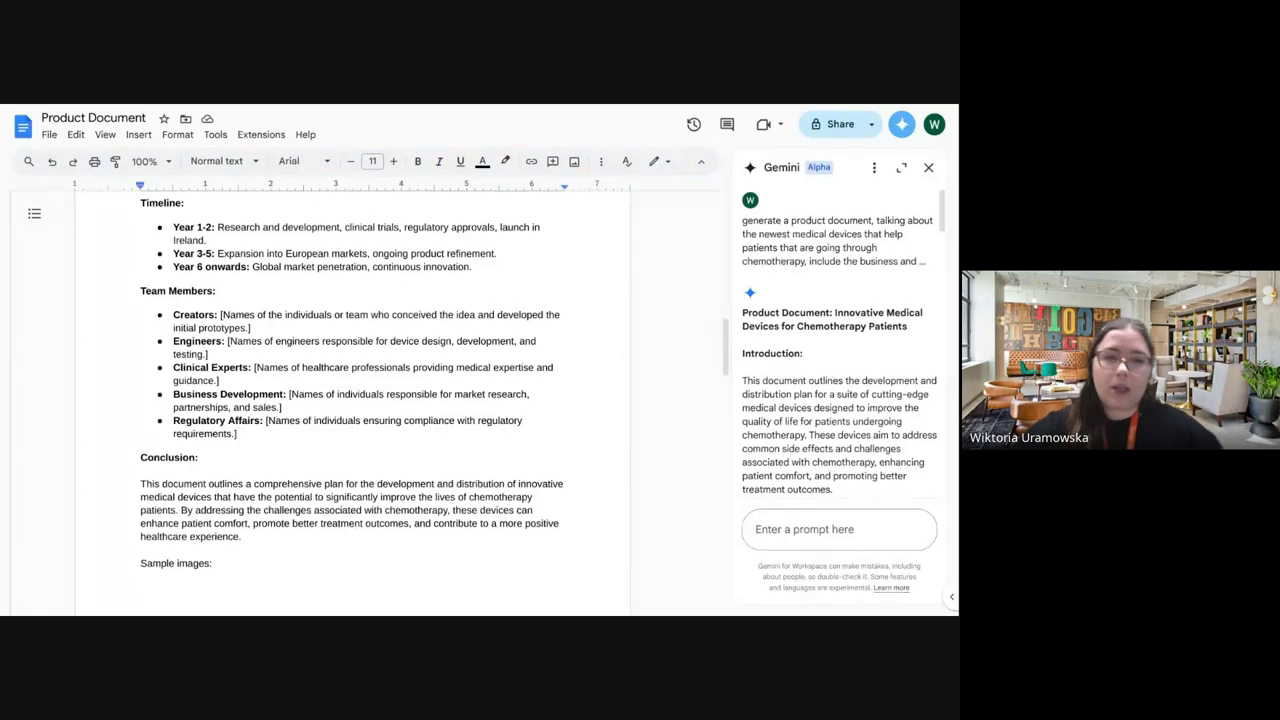
{"action": "scroll", "coordinate": [352, 400], "scroll_direction": "up", "scroll_amount": 5}
{"action": "scroll", "coordinate": [357, 262], "scroll_direction": "up", "scroll_amount": 10}
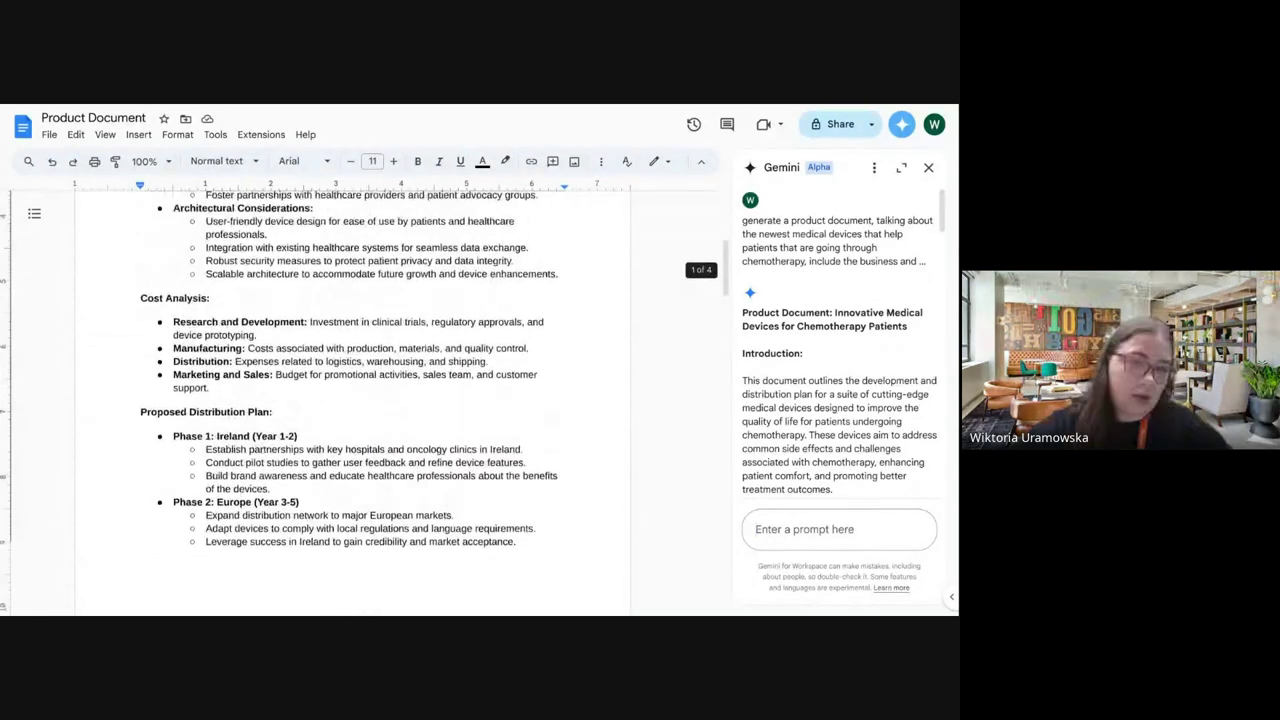
{"action": "scroll", "coordinate": [357, 400], "scroll_direction": "up", "scroll_amount": 2}
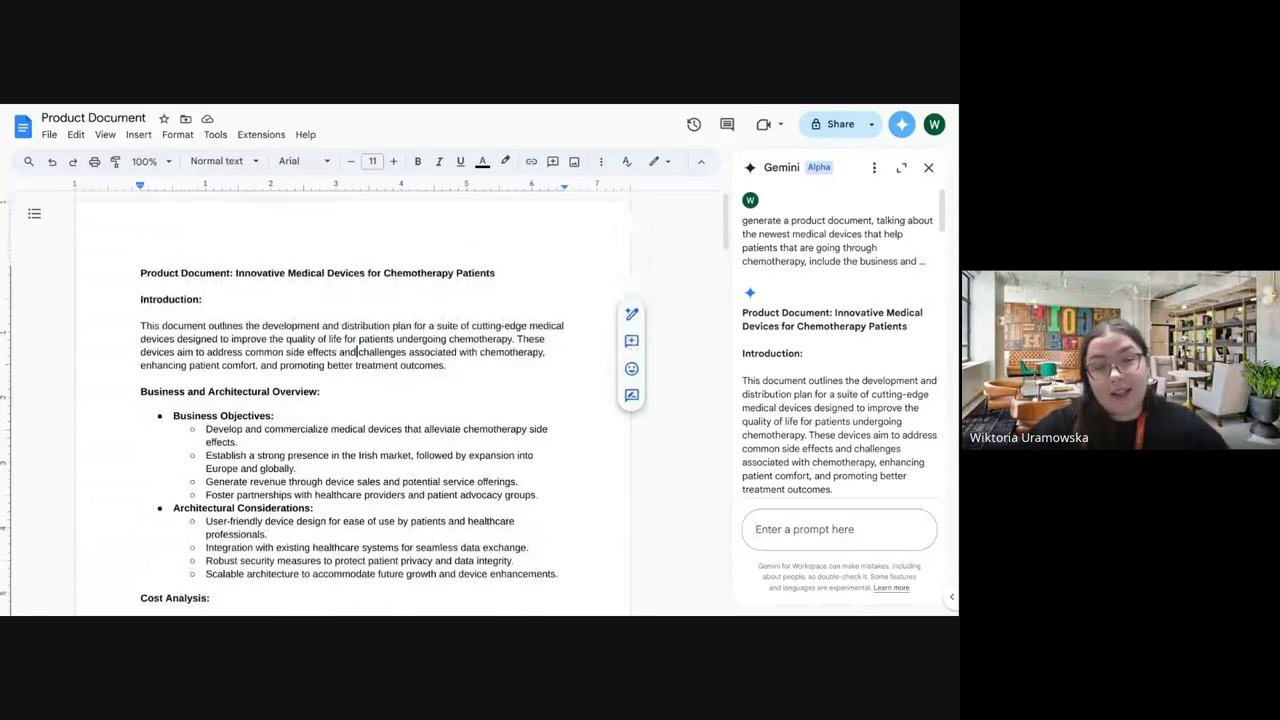
Step: Expand the full product document prompt in Gemini and compare it with the document and the conversation down to the medical device images
{"action": "scroll", "coordinate": [356, 352], "scroll_direction": "down", "scroll_amount": 15}
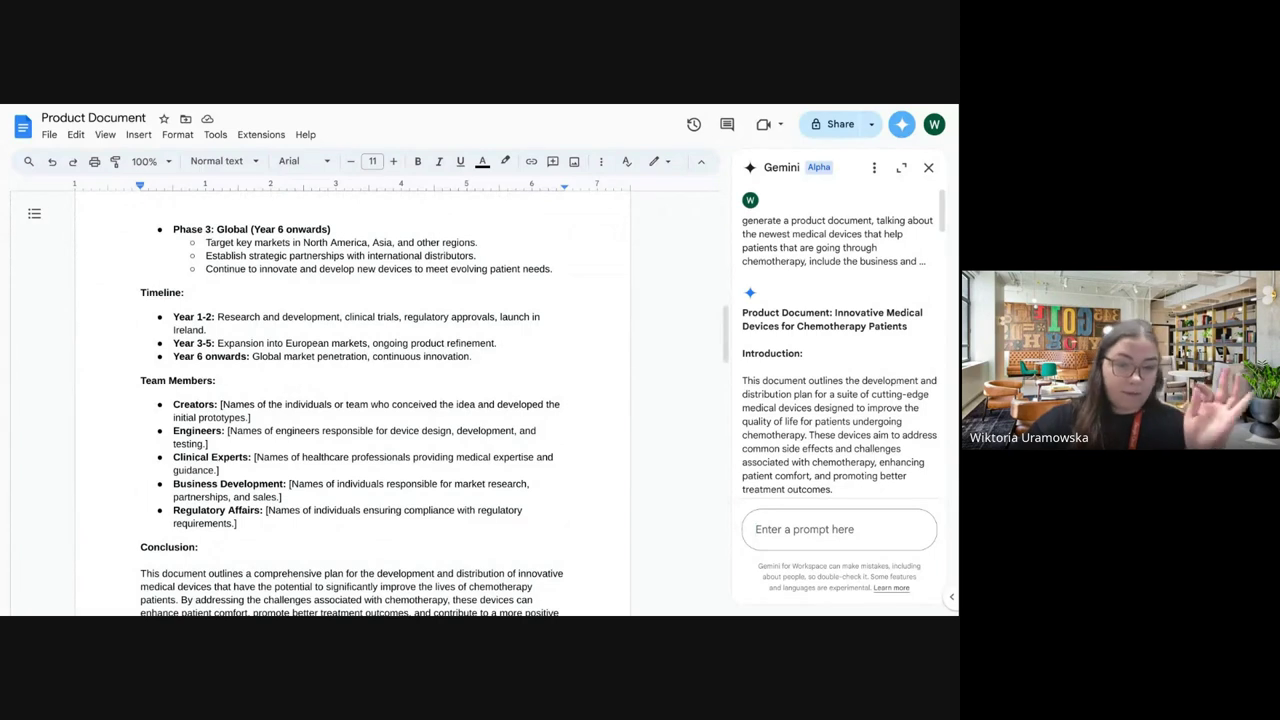
{"action": "scroll", "coordinate": [357, 400], "scroll_direction": "down", "scroll_amount": 3}
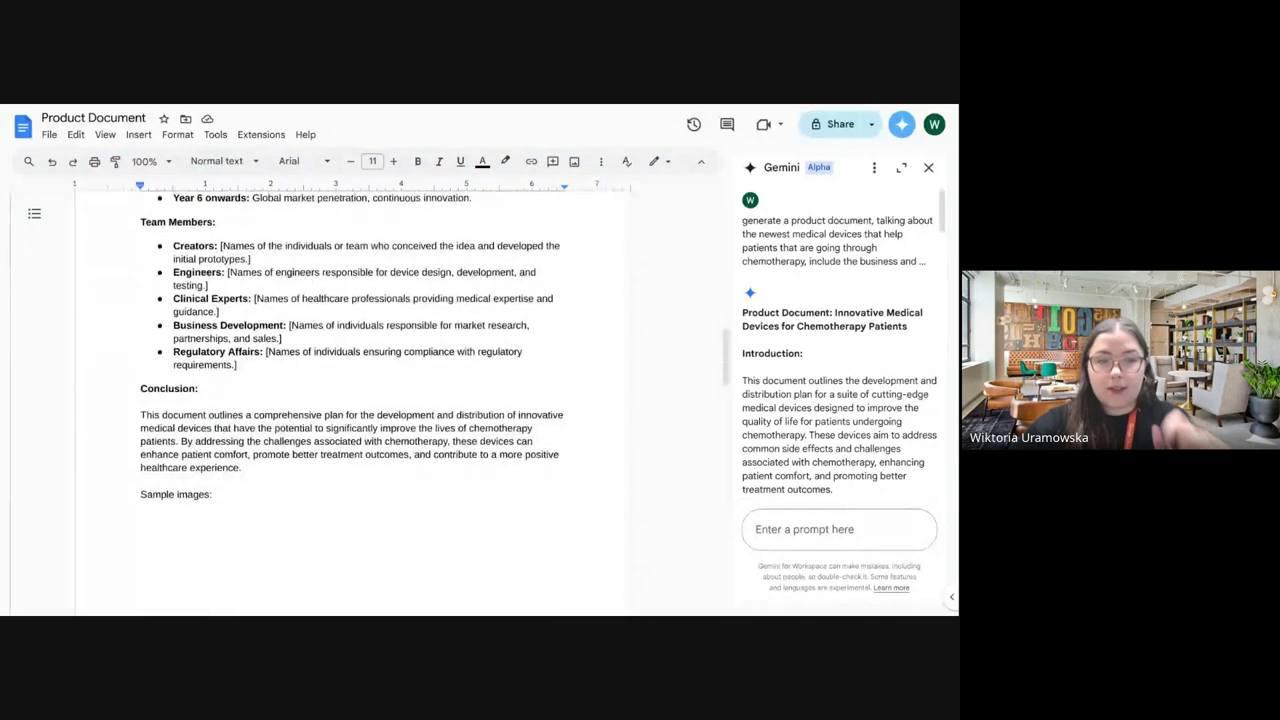
{"action": "scroll", "coordinate": [357, 400], "scroll_direction": "up", "scroll_amount": 15}
{"action": "scroll", "coordinate": [357, 400], "scroll_direction": "up", "scroll_amount": 4}
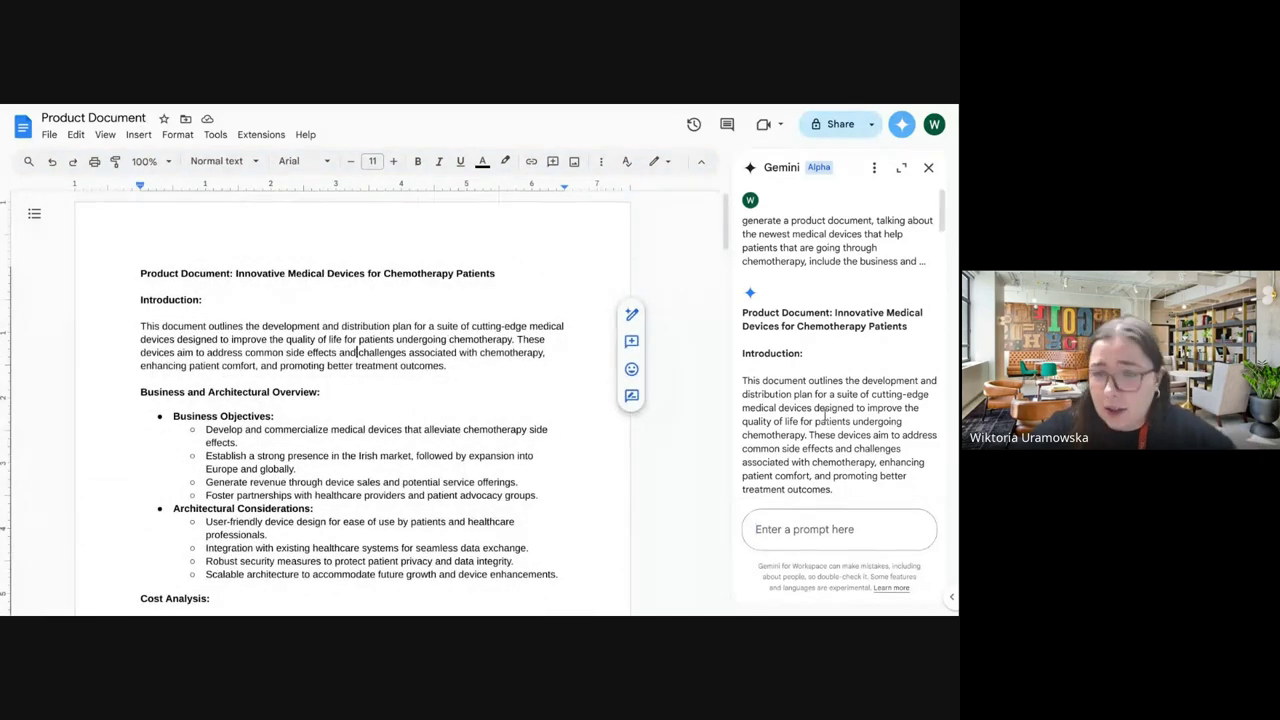
{"action": "left_click", "coordinate": [868, 238]}
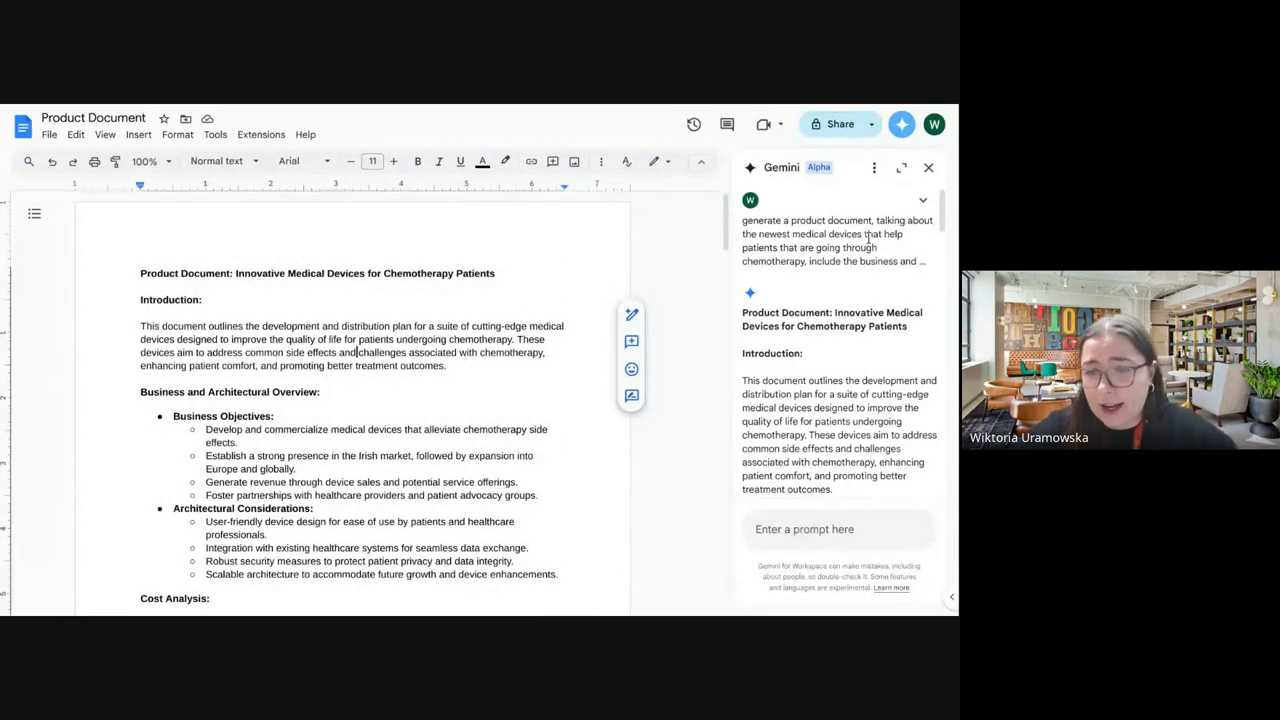
{"action": "left_click", "coordinate": [923, 200]}
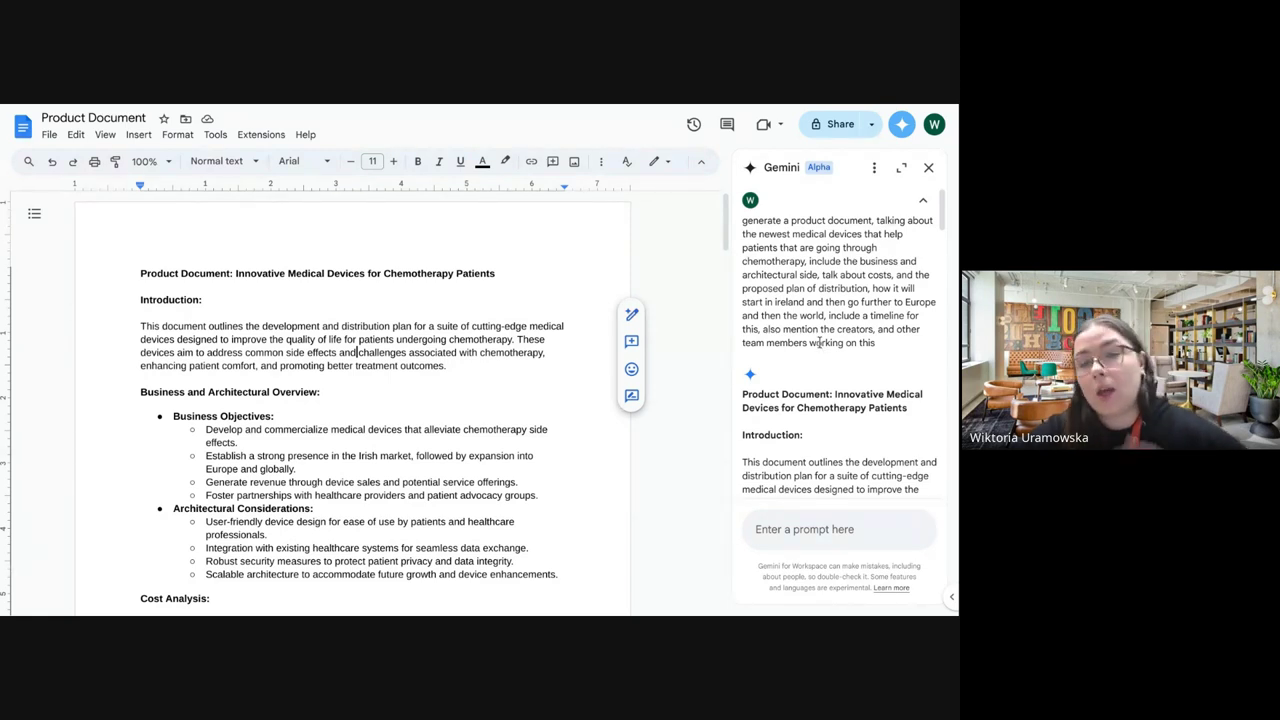
{"action": "scroll", "coordinate": [472, 325], "scroll_direction": "down", "scroll_amount": 10}
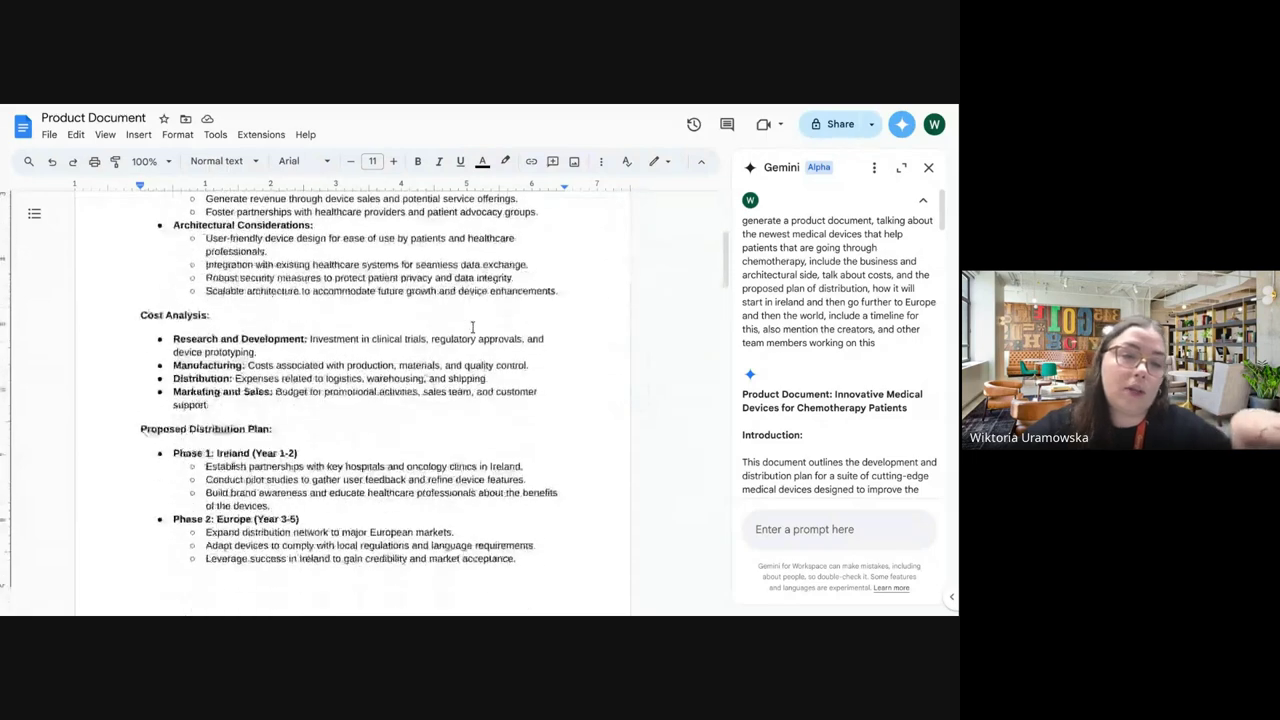
{"action": "scroll", "coordinate": [472, 327], "scroll_direction": "down", "scroll_amount": 4}
{"action": "scroll", "coordinate": [472, 327], "scroll_direction": "up", "scroll_amount": 15}
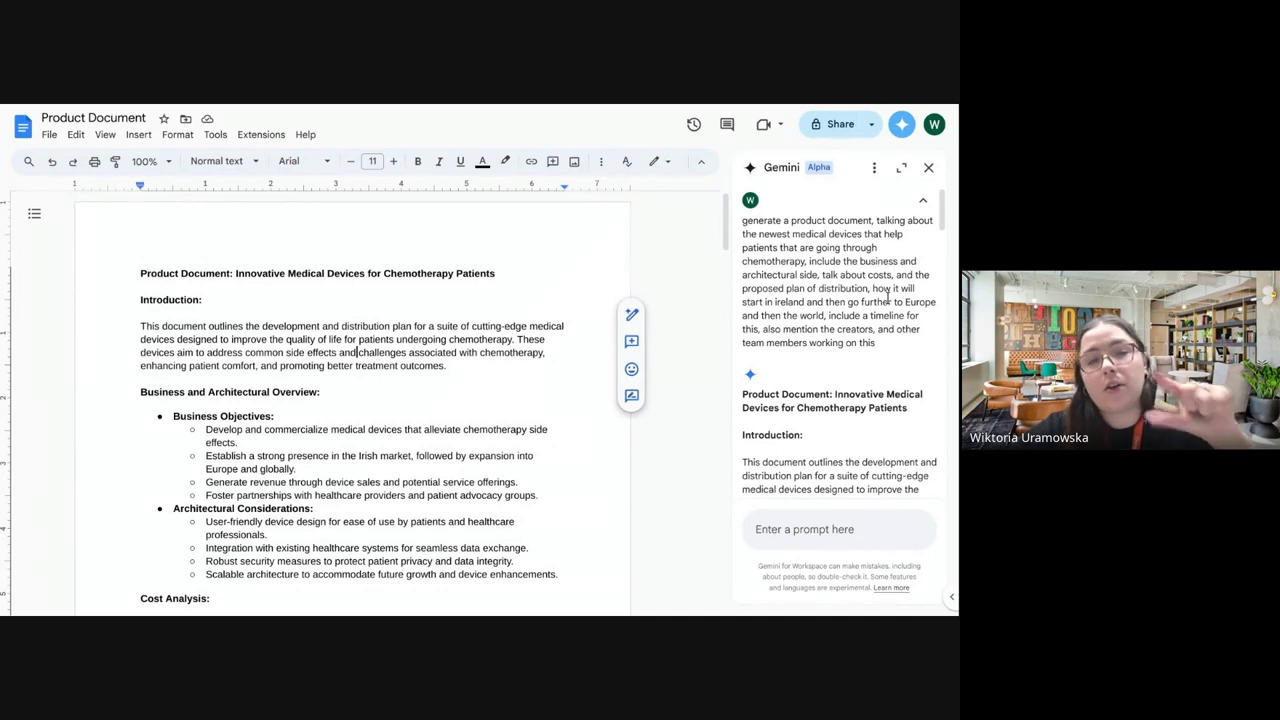
{"action": "scroll", "coordinate": [887, 297], "scroll_direction": "down", "scroll_amount": 20}
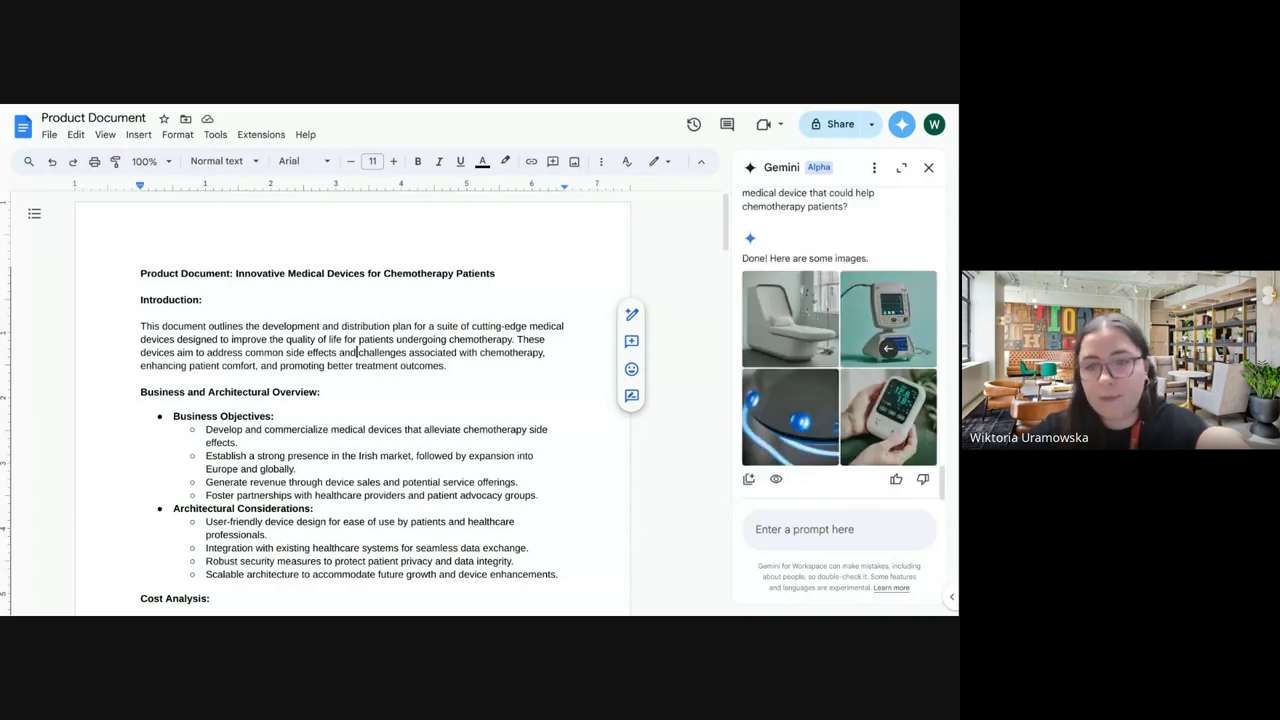
Step: Clear the Gemini history in the Product Document
{"action": "left_click", "coordinate": [874, 167]}
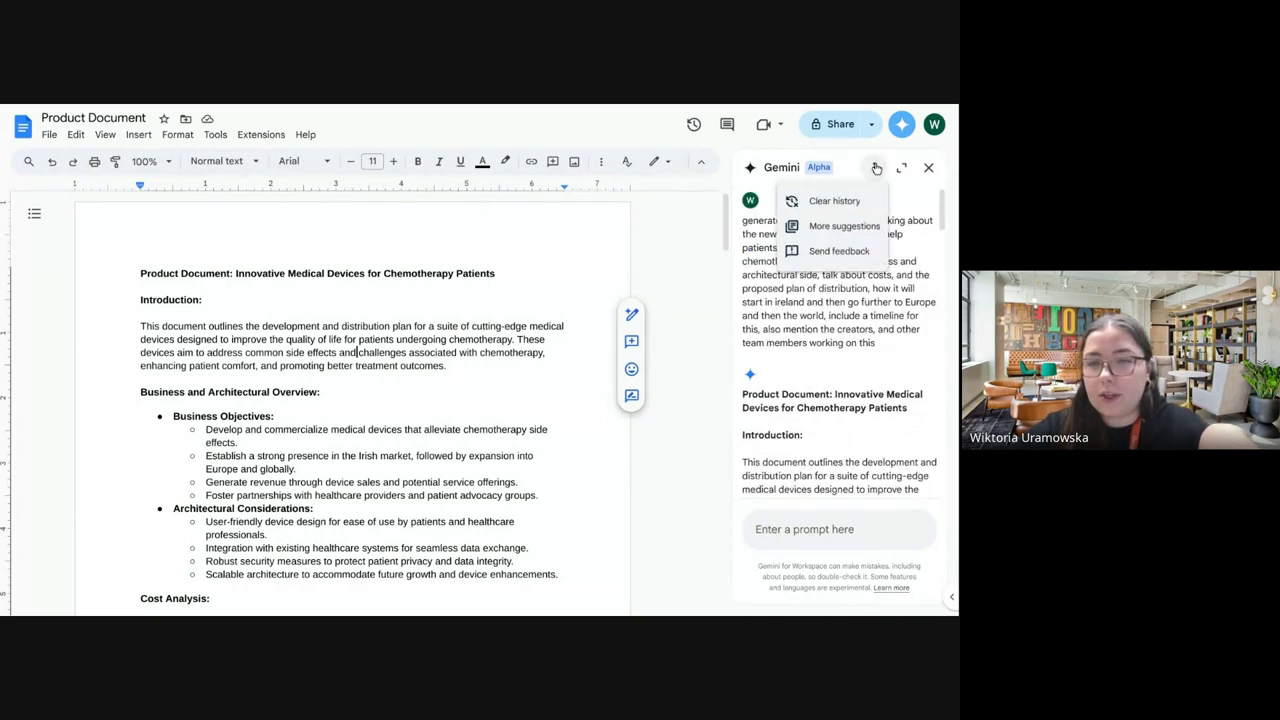
{"action": "left_click", "coordinate": [835, 202]}
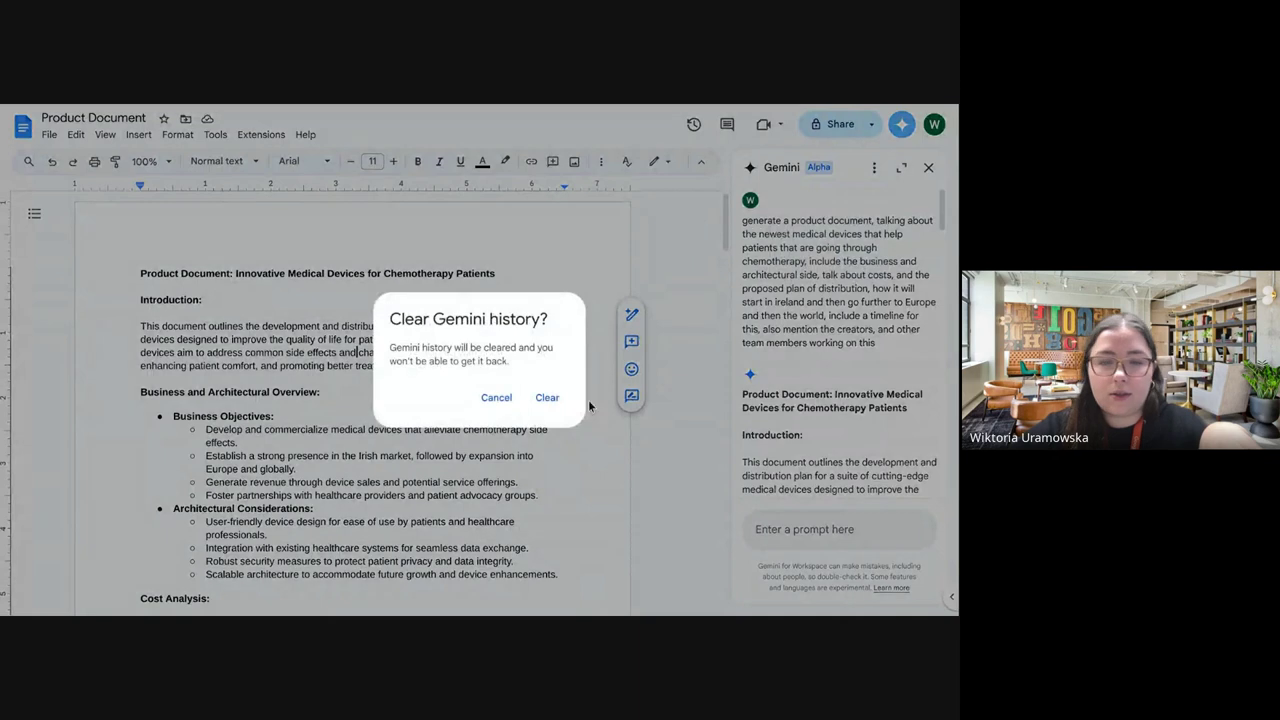
{"action": "left_click", "coordinate": [550, 398]}
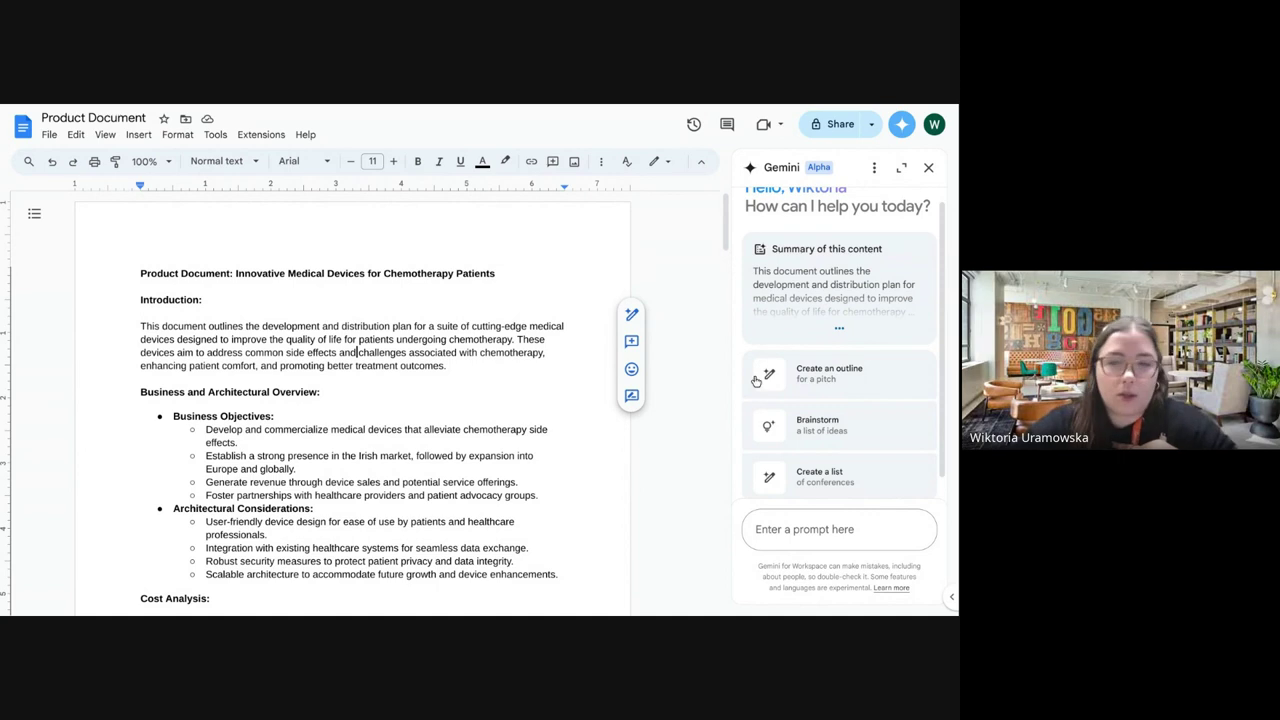
Step: Expand Gemini's summary of the Product Document, look through the additional writing suggestions and return to the Gemini start view
{"action": "left_click", "coordinate": [842, 330]}
{"action": "scroll", "coordinate": [848, 320], "scroll_direction": "down", "scroll_amount": 3}
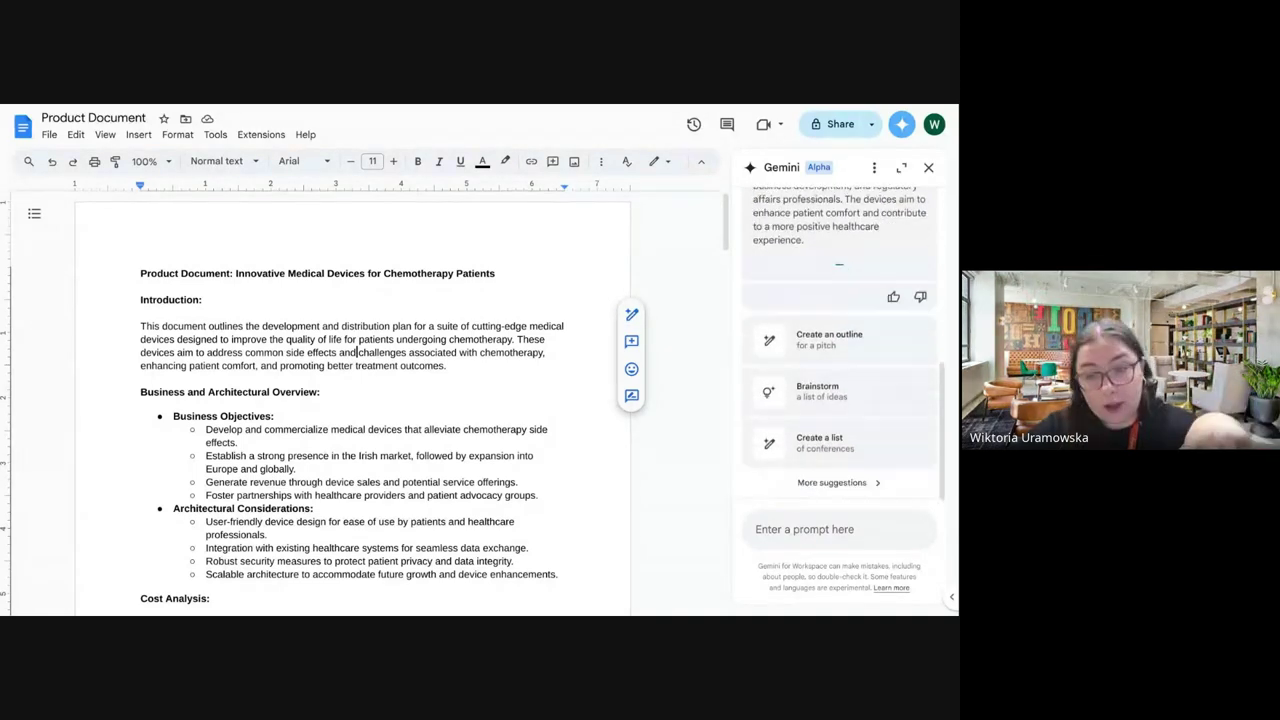
{"action": "left_click", "coordinate": [863, 487]}
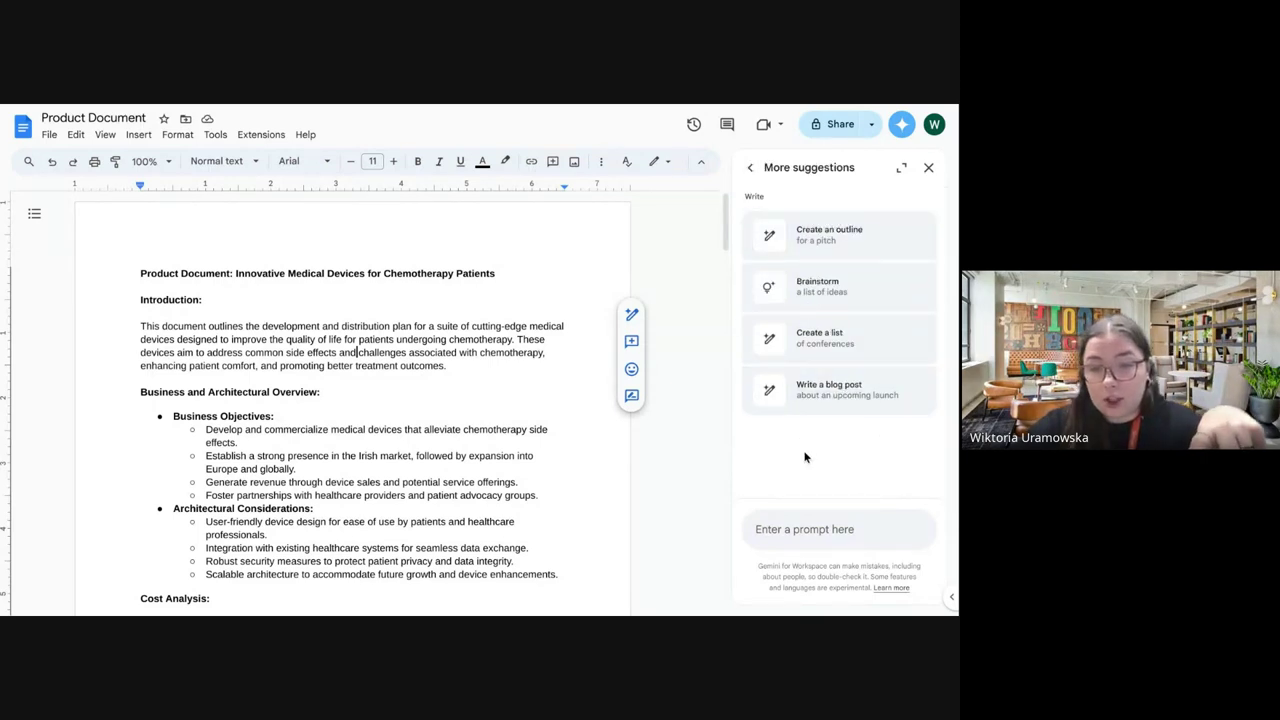
{"action": "left_click", "coordinate": [750, 167]}
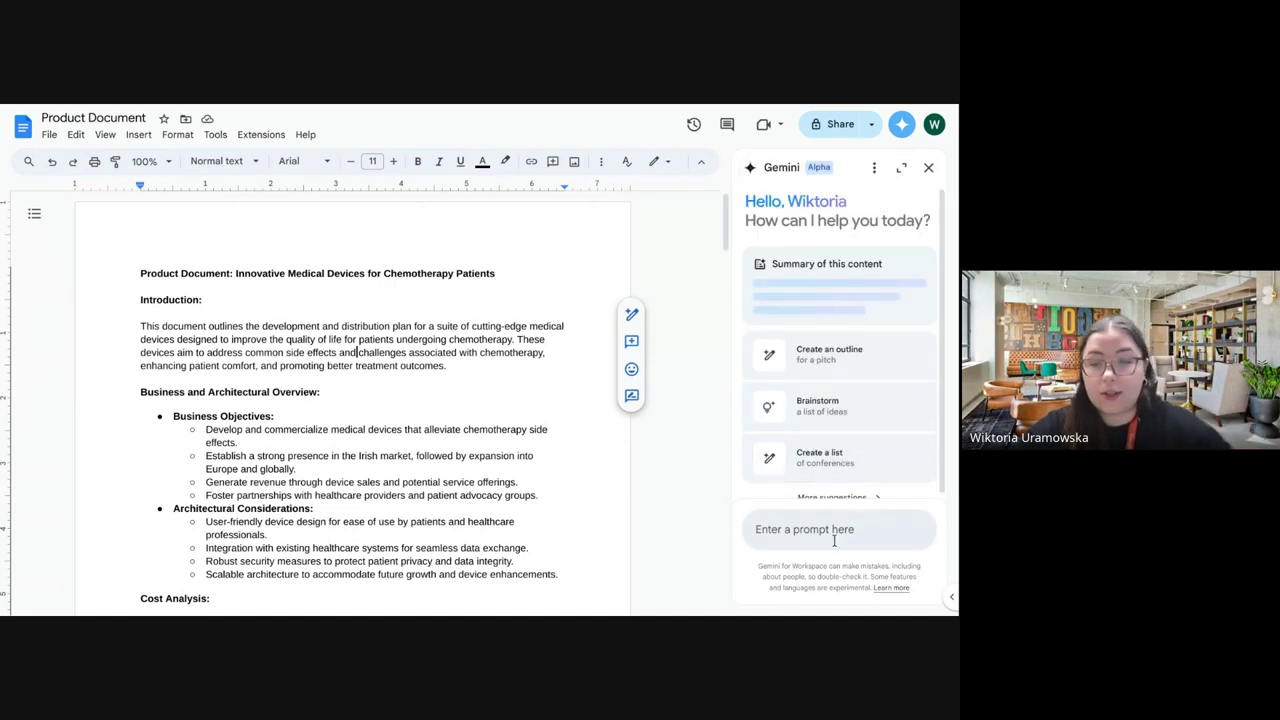
Step: Ask Gemini "what is the timeline of release?" about the Product Document
{"action": "left_click", "coordinate": [834, 541]}
{"action": "type", "text": "what is t"}
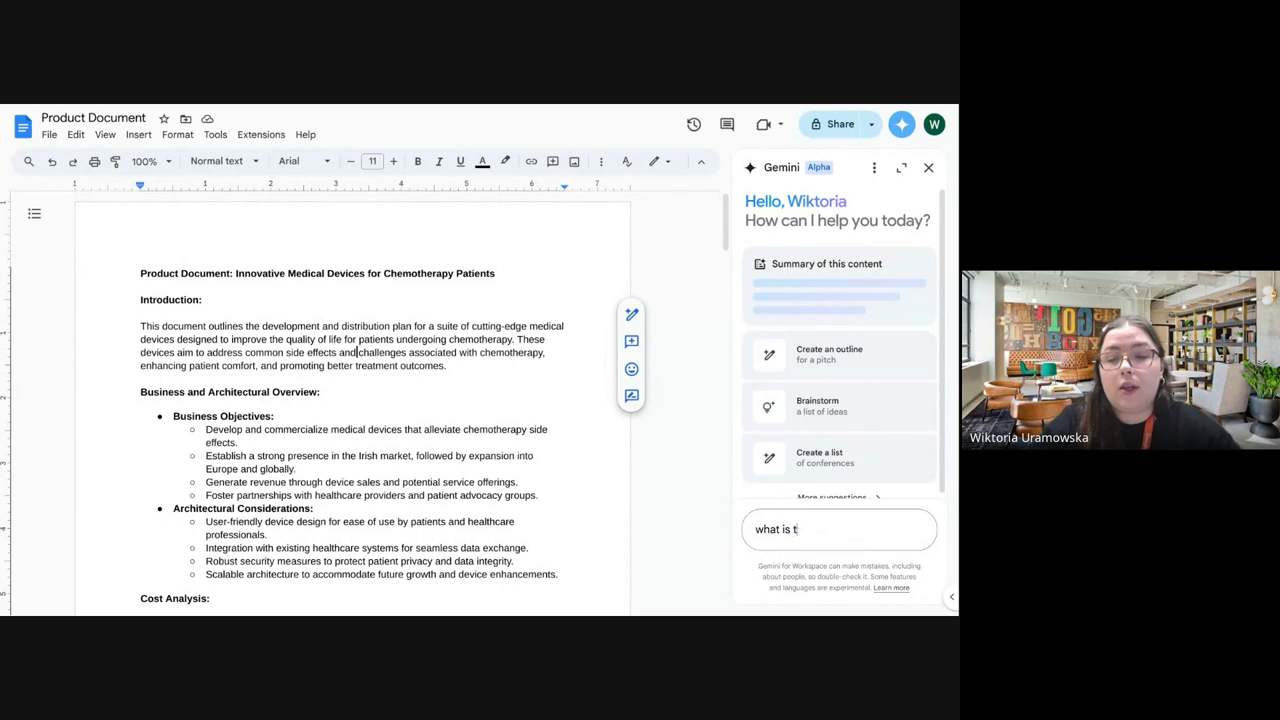
{"action": "type", "text": "he timeline"}
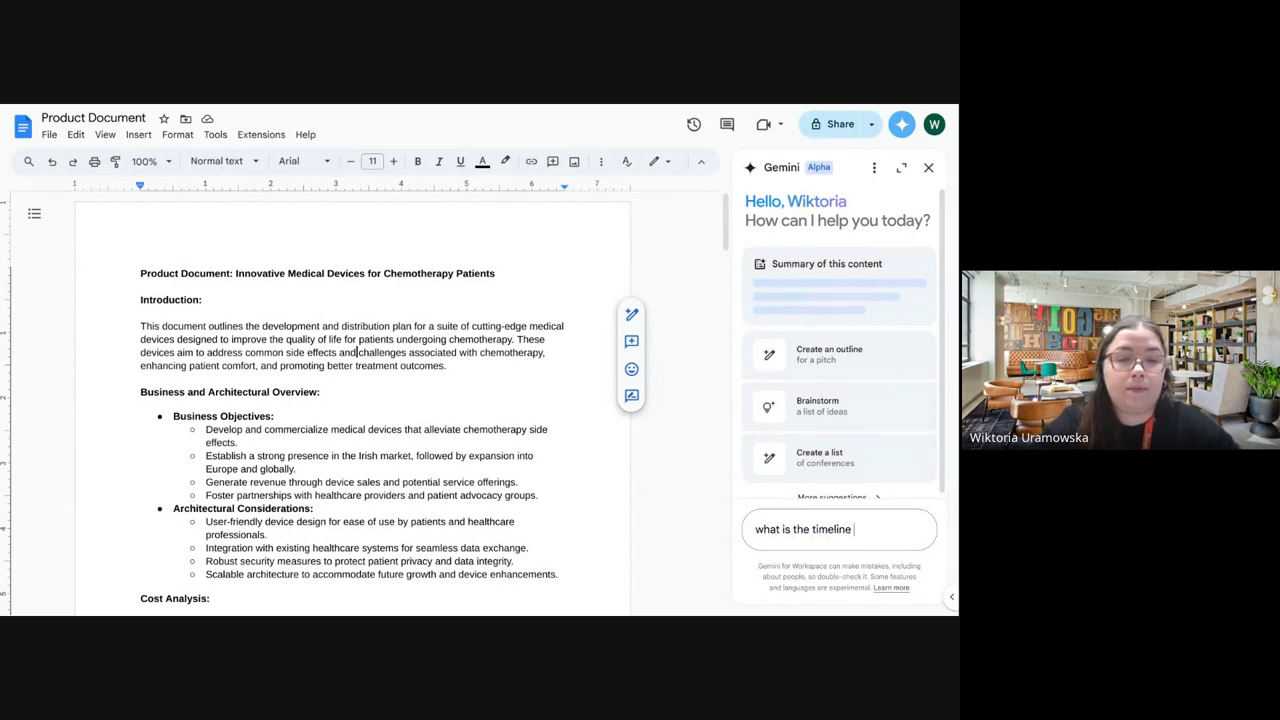
{"action": "type", "text": " of re"}
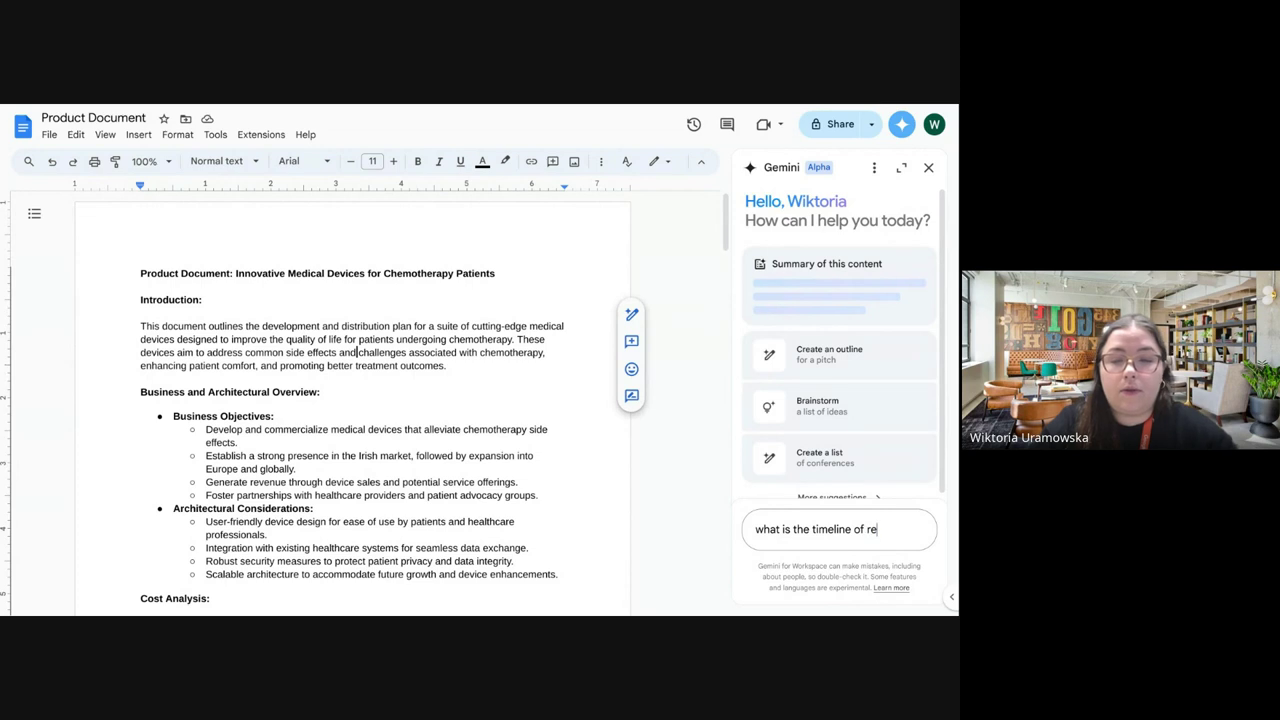
{"action": "type", "text": "lease?"}
{"action": "key", "text": "Return"}
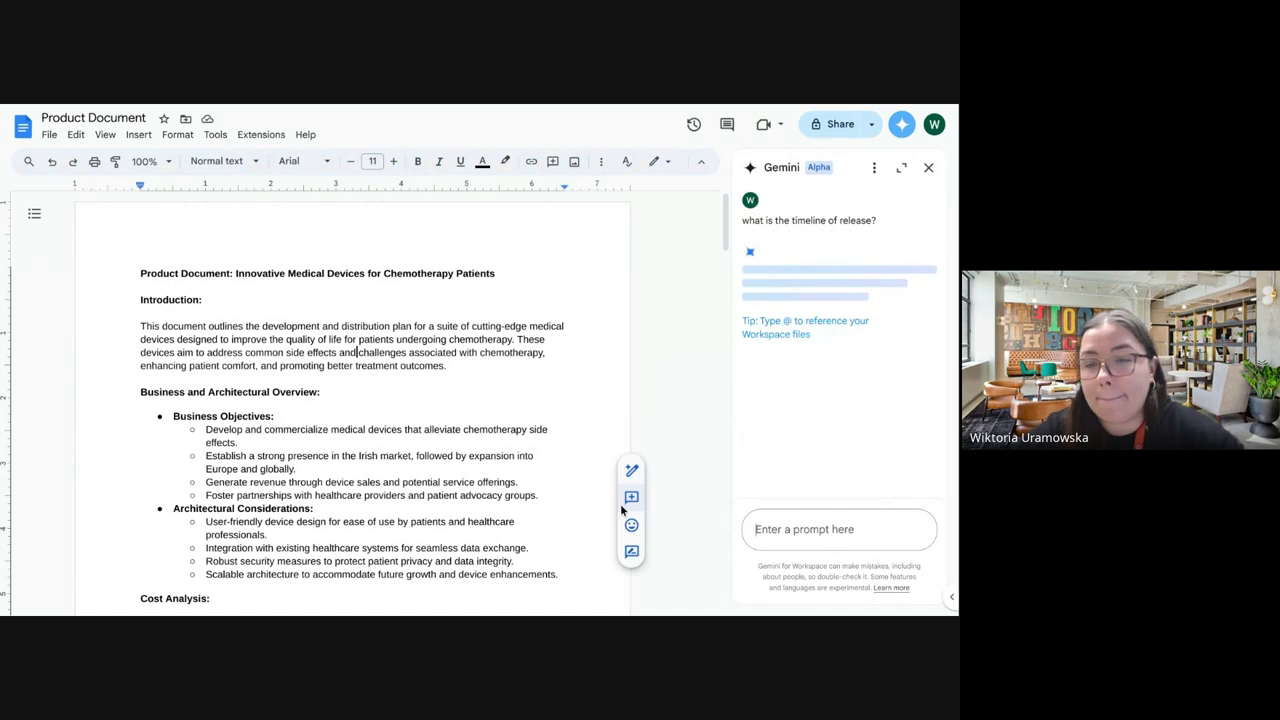
Step: Check Gemini's timeline answer against the Proposed Distribution Plan in the document, and expand the suggested follow-up questions
{"action": "scroll", "coordinate": [330, 415], "scroll_direction": "down", "scroll_amount": 1}
{"action": "scroll", "coordinate": [330, 415], "scroll_direction": "up", "scroll_amount": 1}
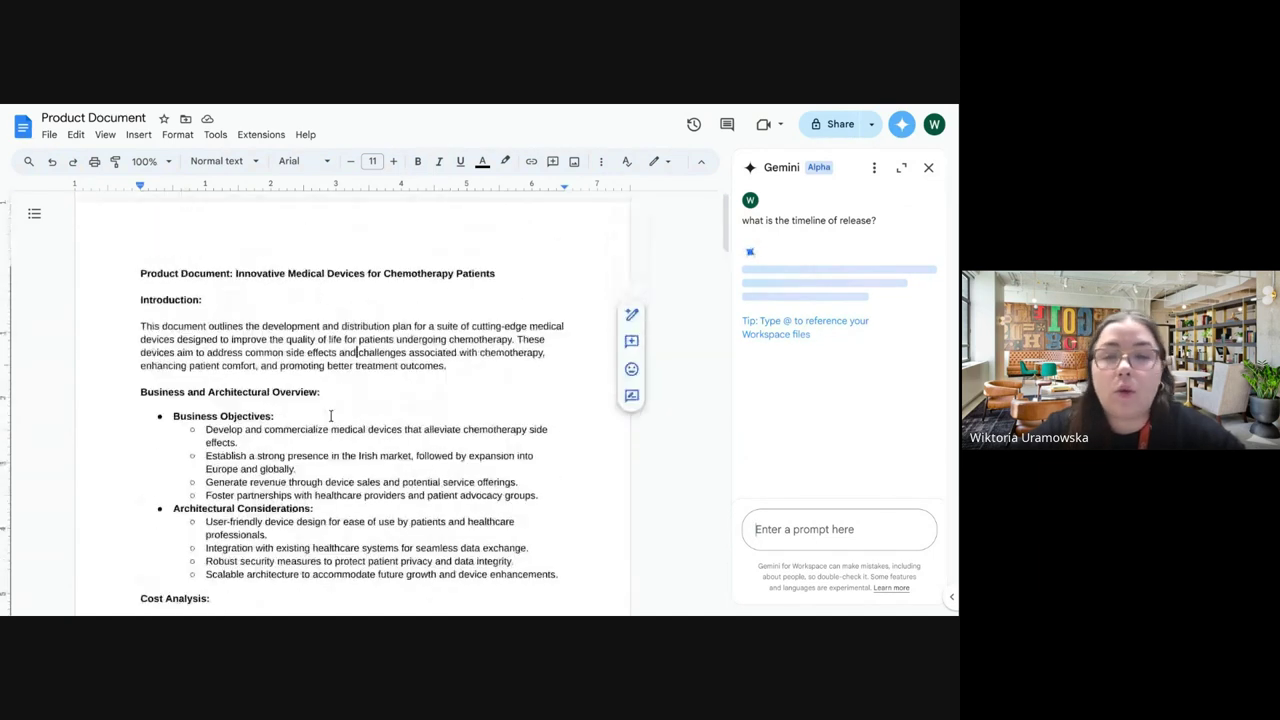
{"action": "scroll", "coordinate": [228, 421], "scroll_direction": "down", "scroll_amount": 5}
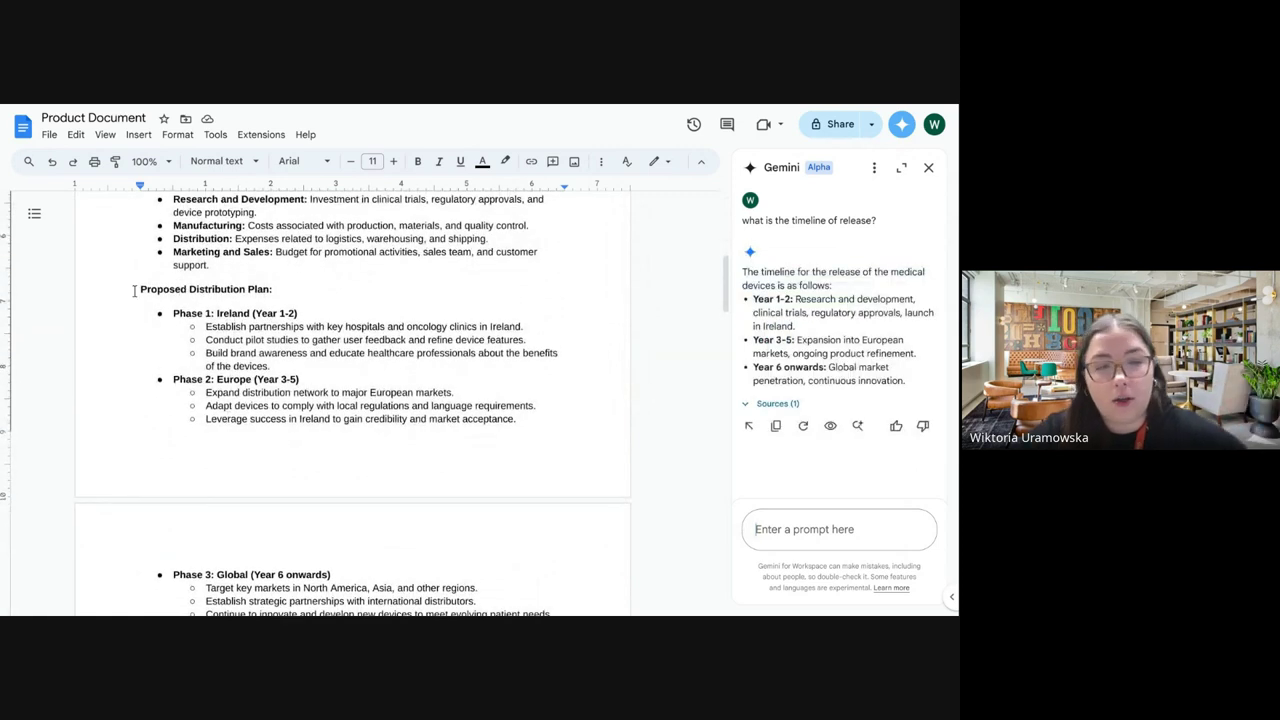
{"action": "scroll", "coordinate": [256, 351], "scroll_direction": "down", "scroll_amount": 1}
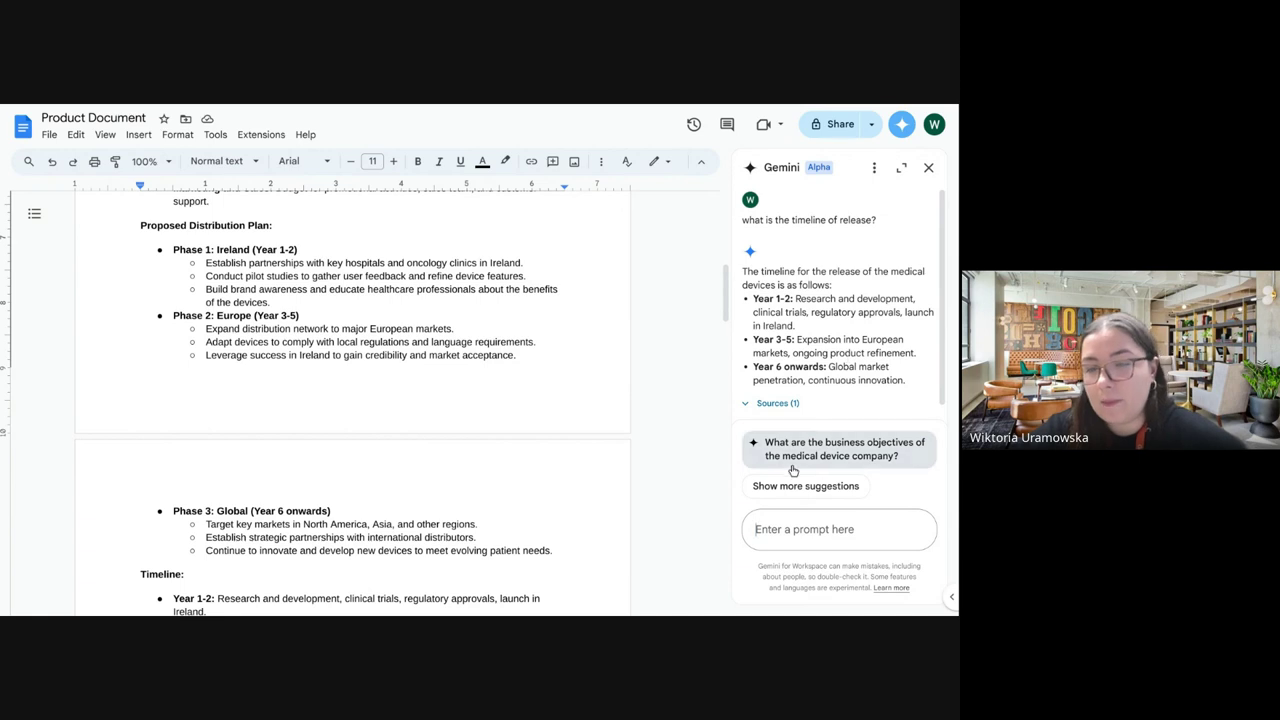
{"action": "left_click", "coordinate": [845, 489]}
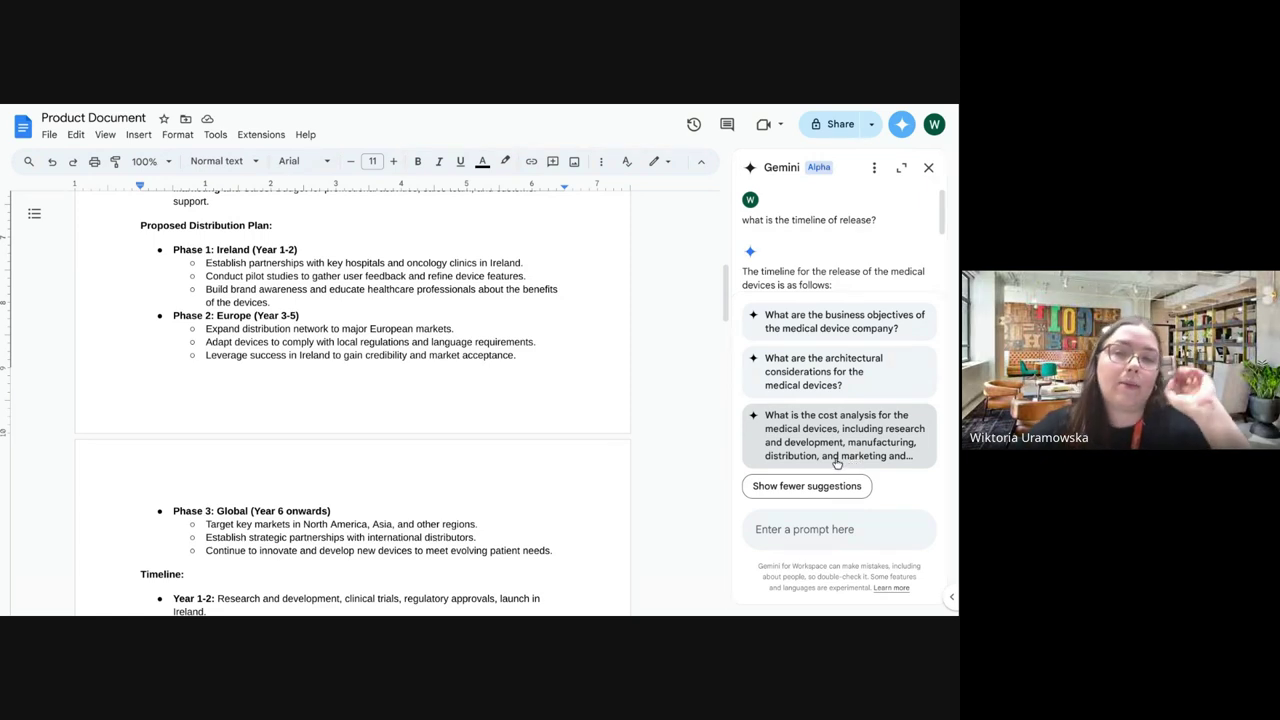
{"action": "left_click", "coordinate": [669, 326]}
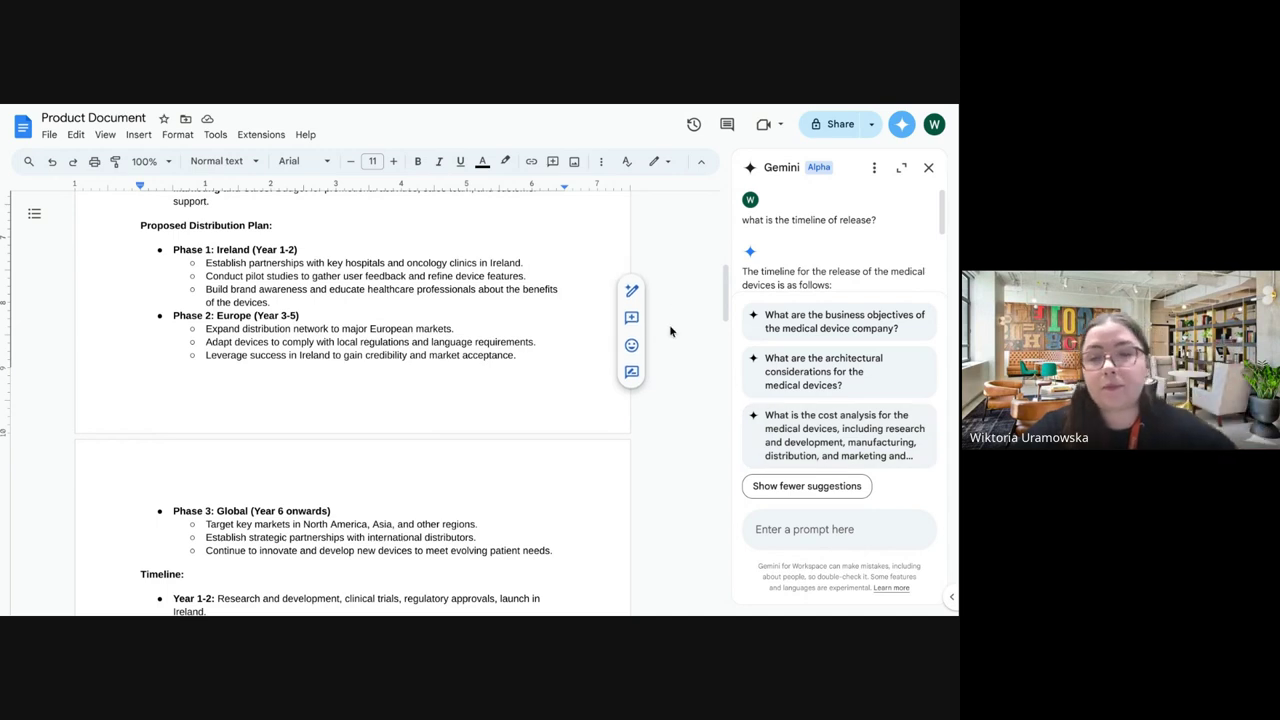
Step: Switch to the Prospects spreadsheet in Google Sheets, hide Gemini and select cell D17
{"action": "left_click", "coordinate": [901, 126]}
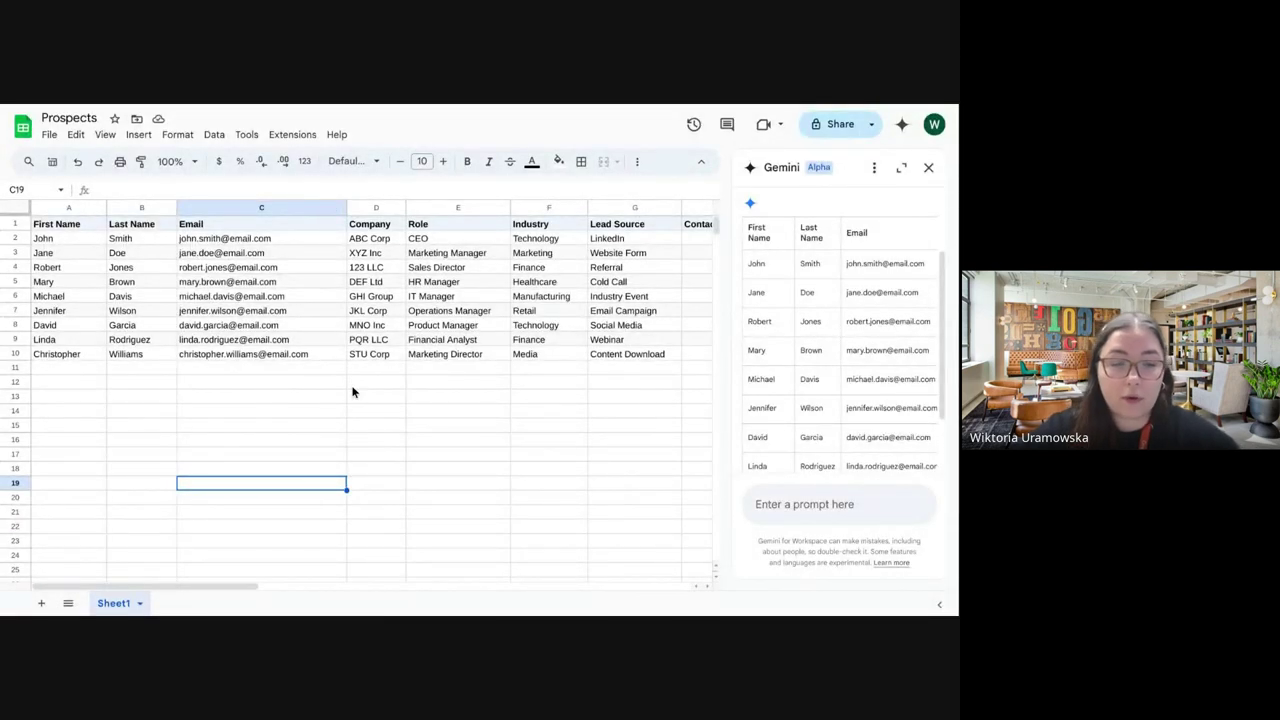
{"action": "left_click", "coordinate": [901, 127]}
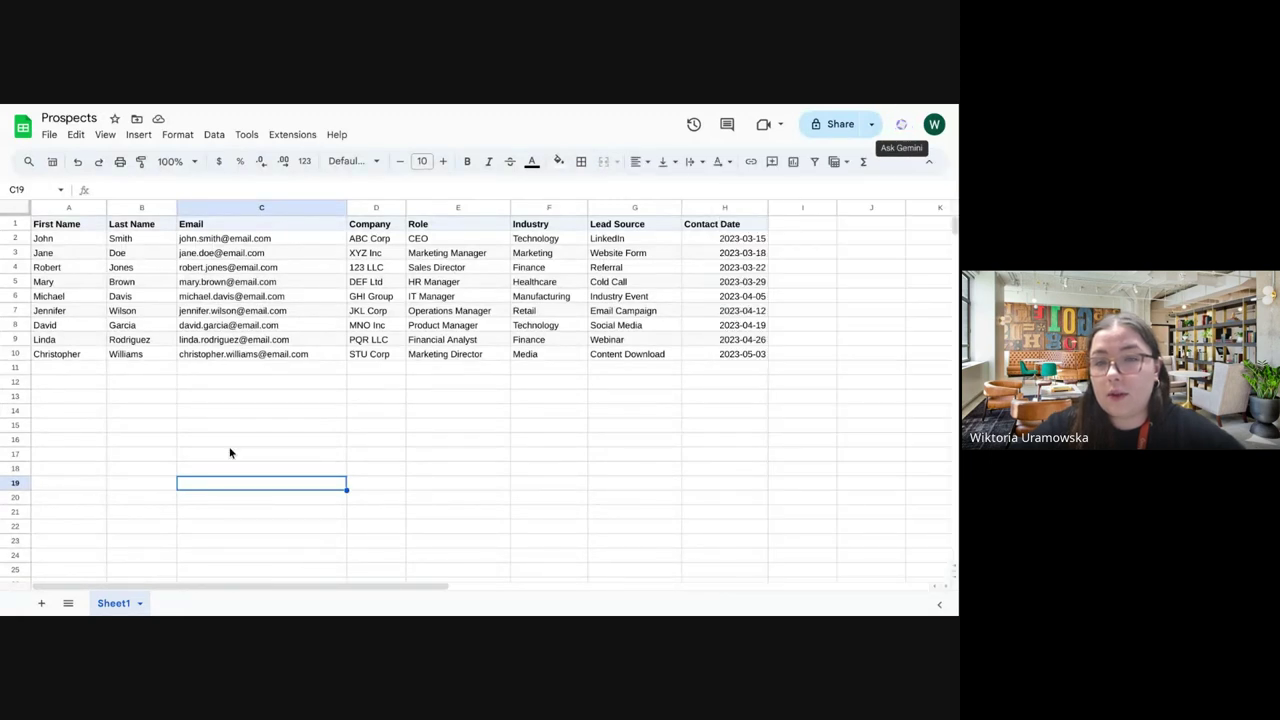
{"action": "left_click", "coordinate": [361, 458]}
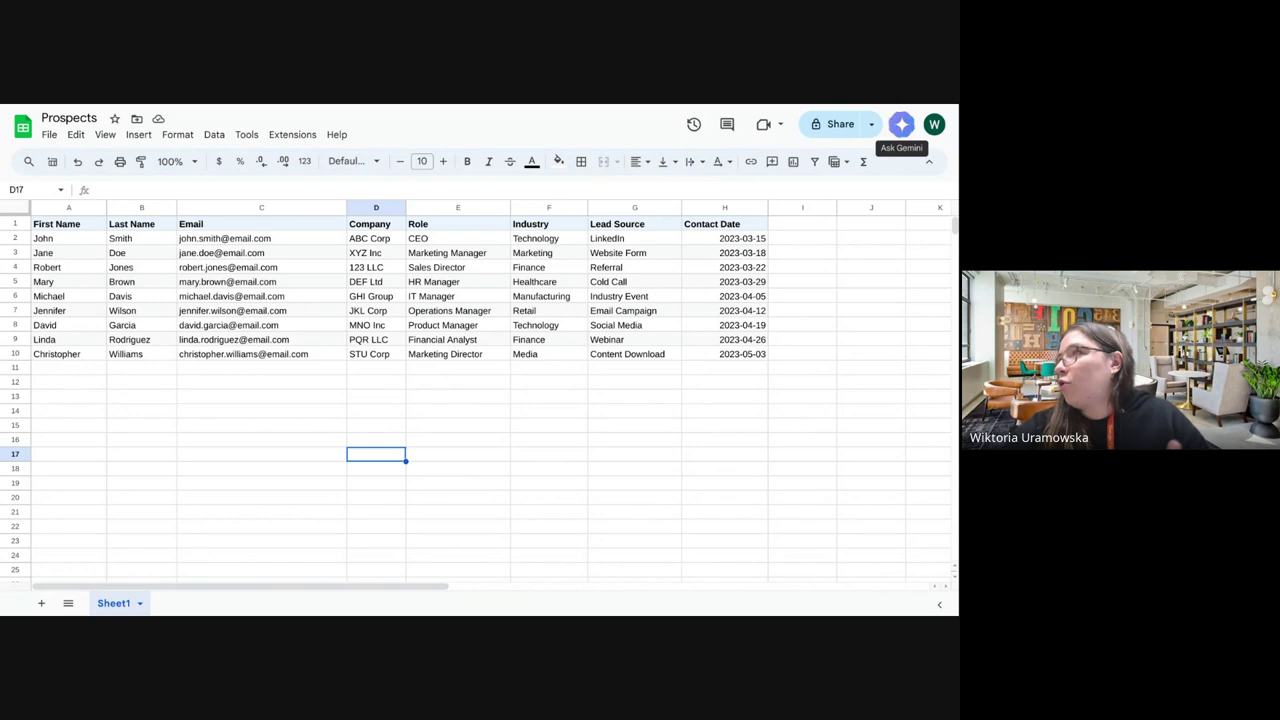
Step: Bring Gemini back beside the Prospects sheet and review the potential customers prompt together with the table generated from it
{"action": "left_click", "coordinate": [902, 124]}
{"action": "scroll", "coordinate": [804, 363], "scroll_direction": "up", "scroll_amount": 3}
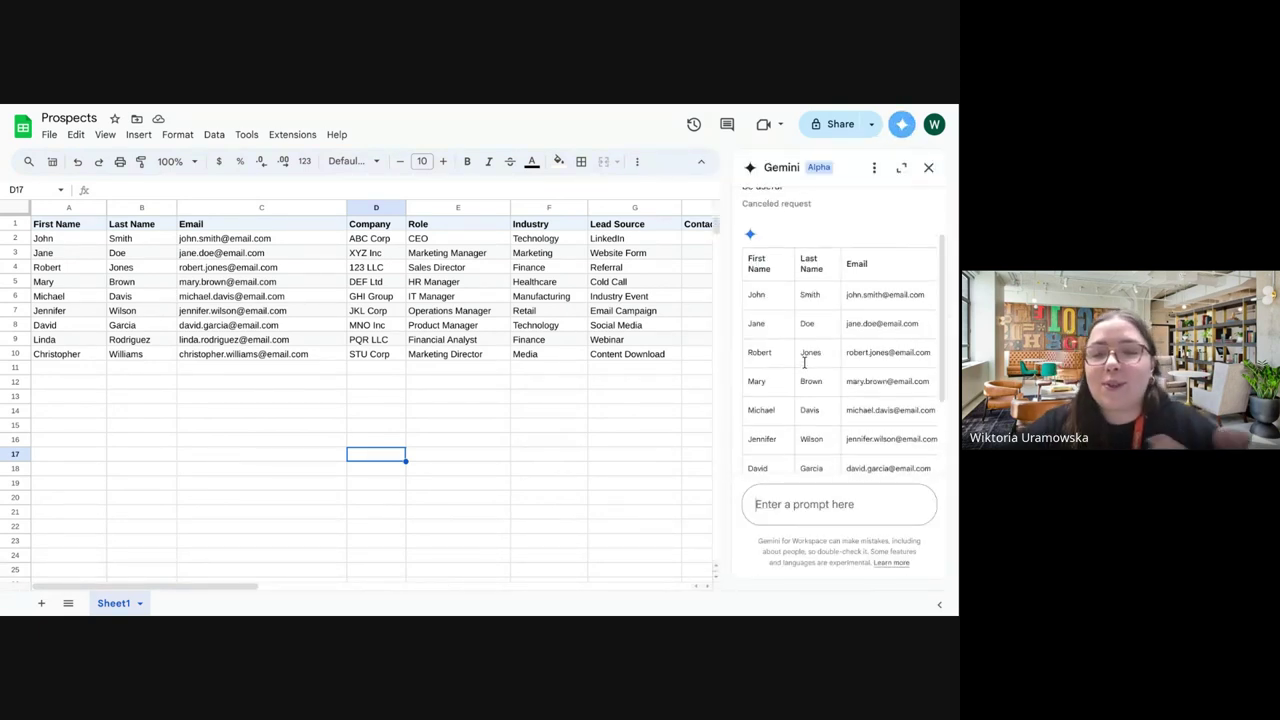
{"action": "scroll", "coordinate": [804, 363], "scroll_direction": "up", "scroll_amount": 2}
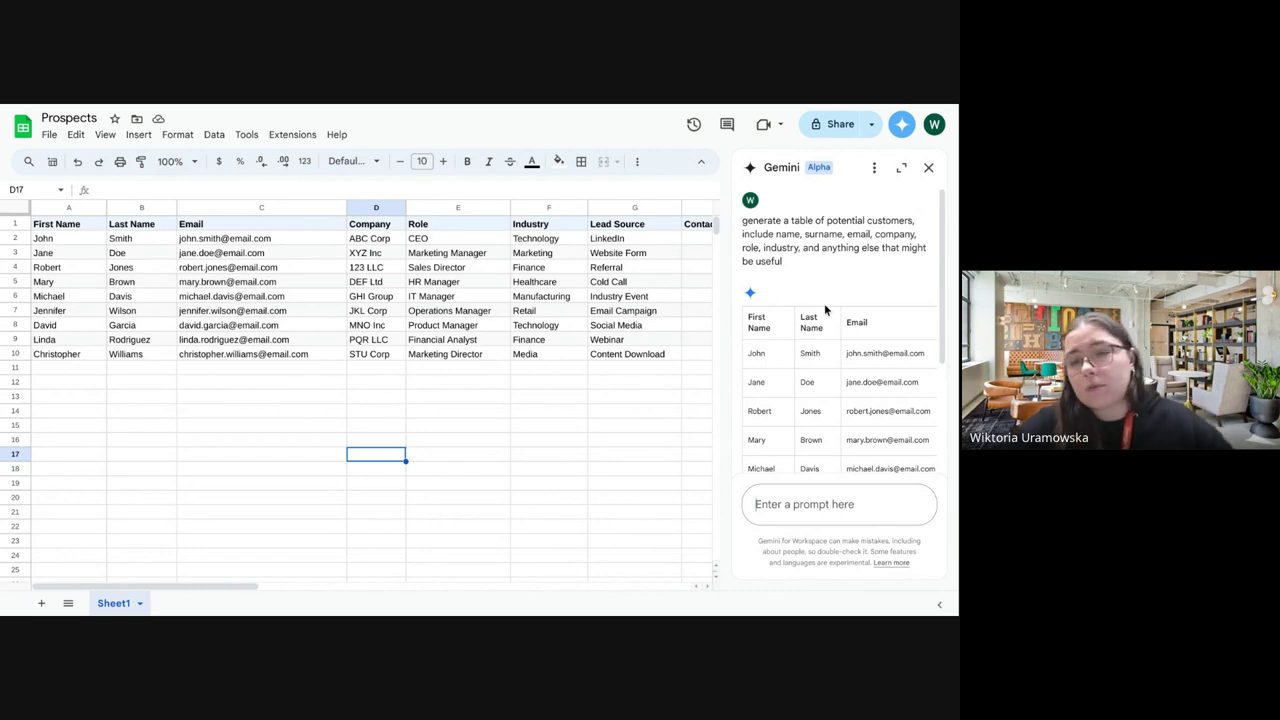
{"action": "scroll", "coordinate": [797, 351], "scroll_direction": "down", "scroll_amount": 2}
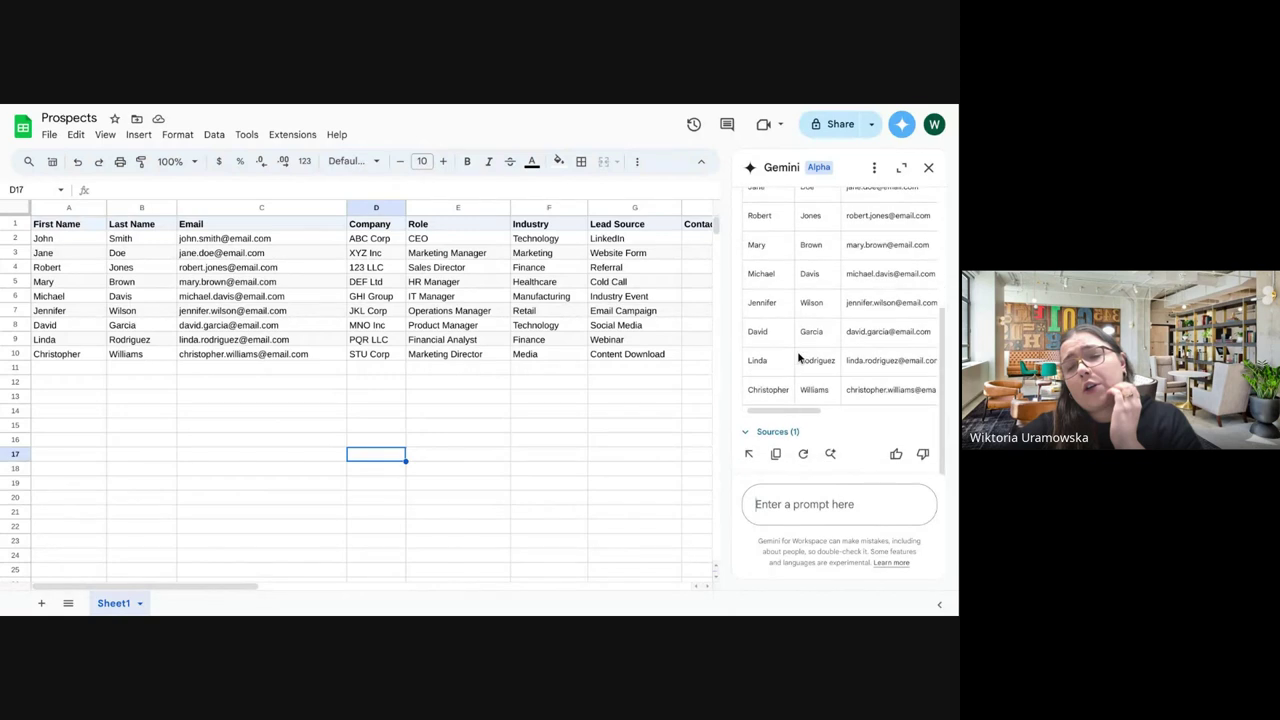
{"action": "scroll", "coordinate": [800, 327], "scroll_direction": "up", "scroll_amount": 1}
{"action": "scroll", "coordinate": [800, 327], "scroll_direction": "down", "scroll_amount": 1}
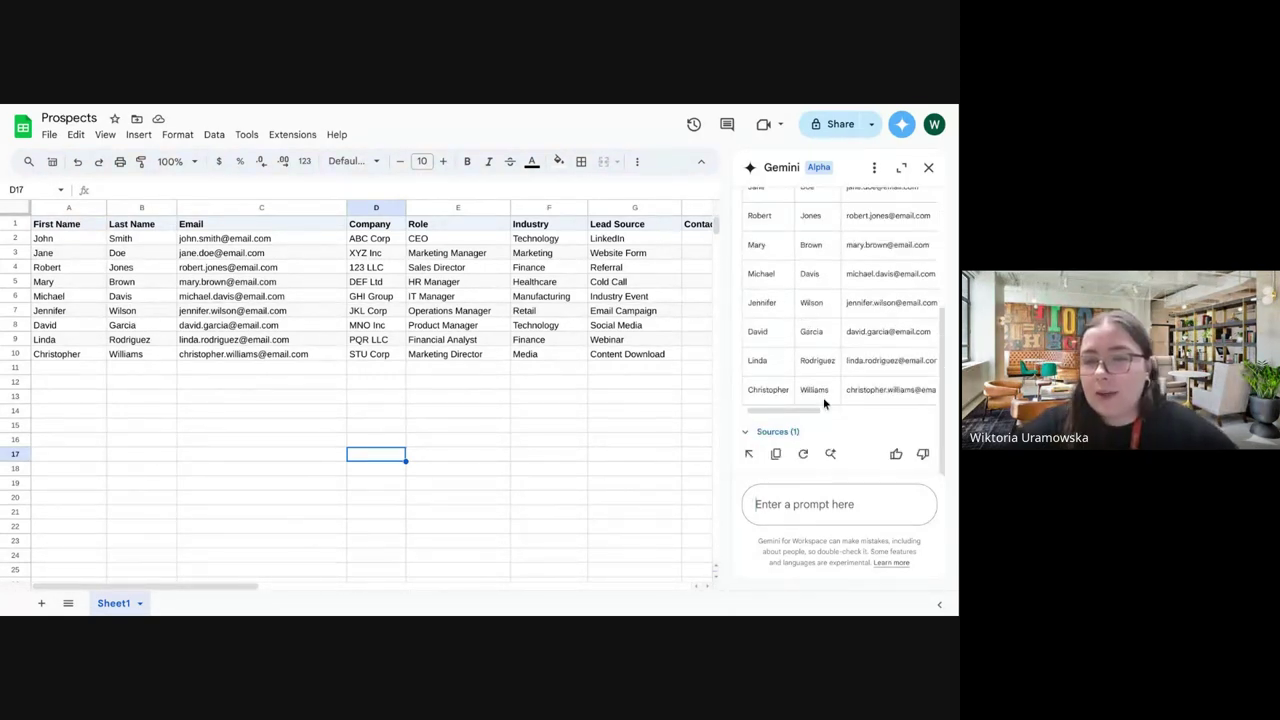
Step: Expand the sources of Gemini's customer table, examine them alongside the table, and collapse them again
{"action": "left_click", "coordinate": [747, 432]}
{"action": "scroll", "coordinate": [857, 420], "scroll_direction": "down", "scroll_amount": 1}
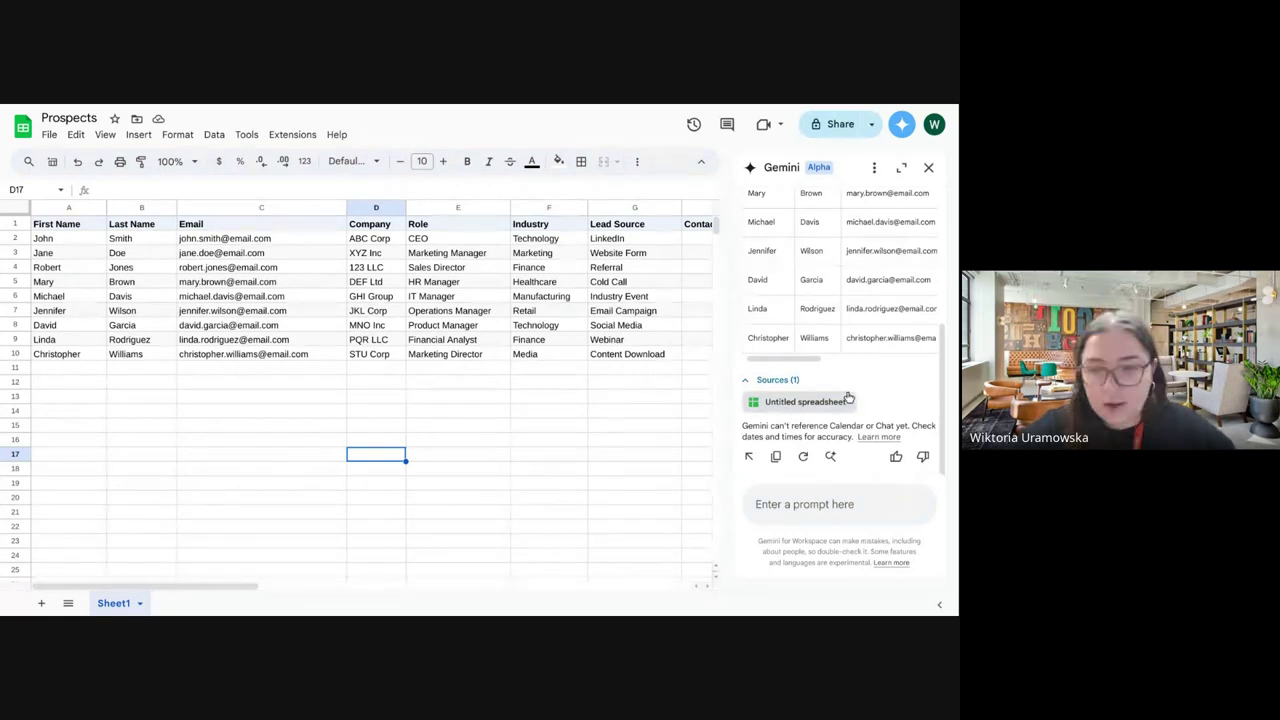
{"action": "scroll", "coordinate": [857, 387], "scroll_direction": "up", "scroll_amount": 3}
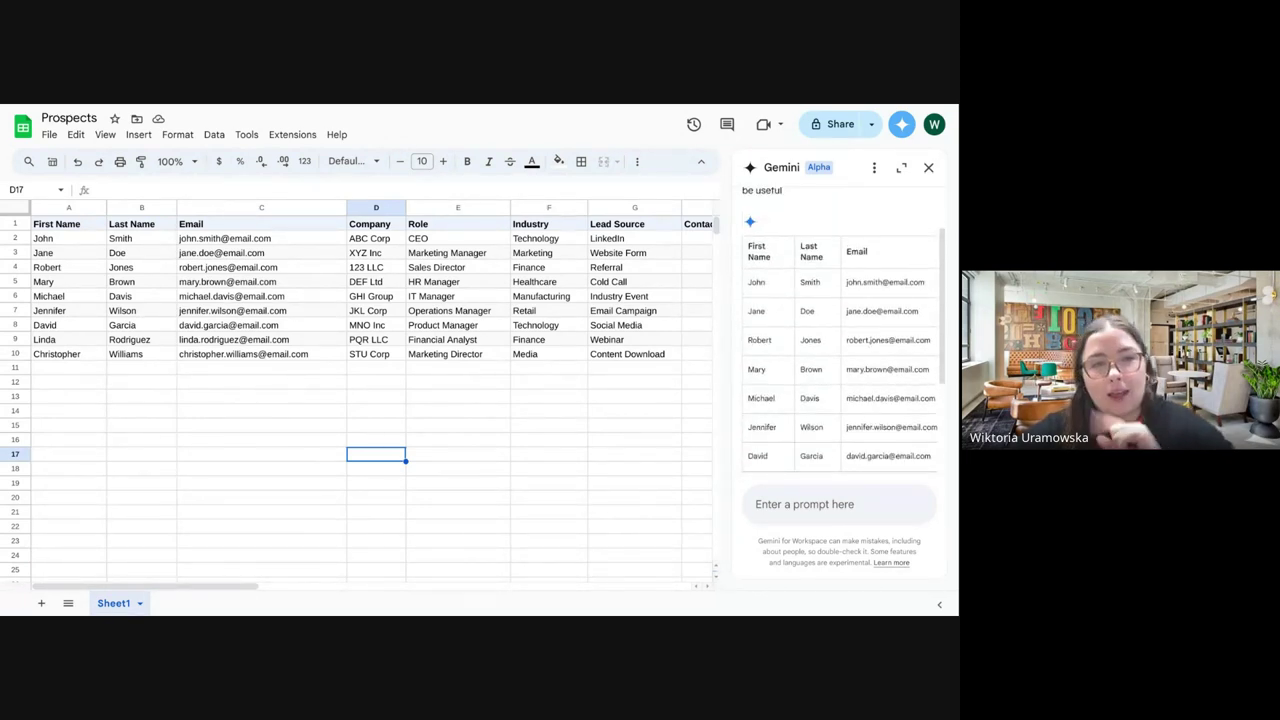
{"action": "scroll", "coordinate": [837, 425], "scroll_direction": "down", "scroll_amount": 3}
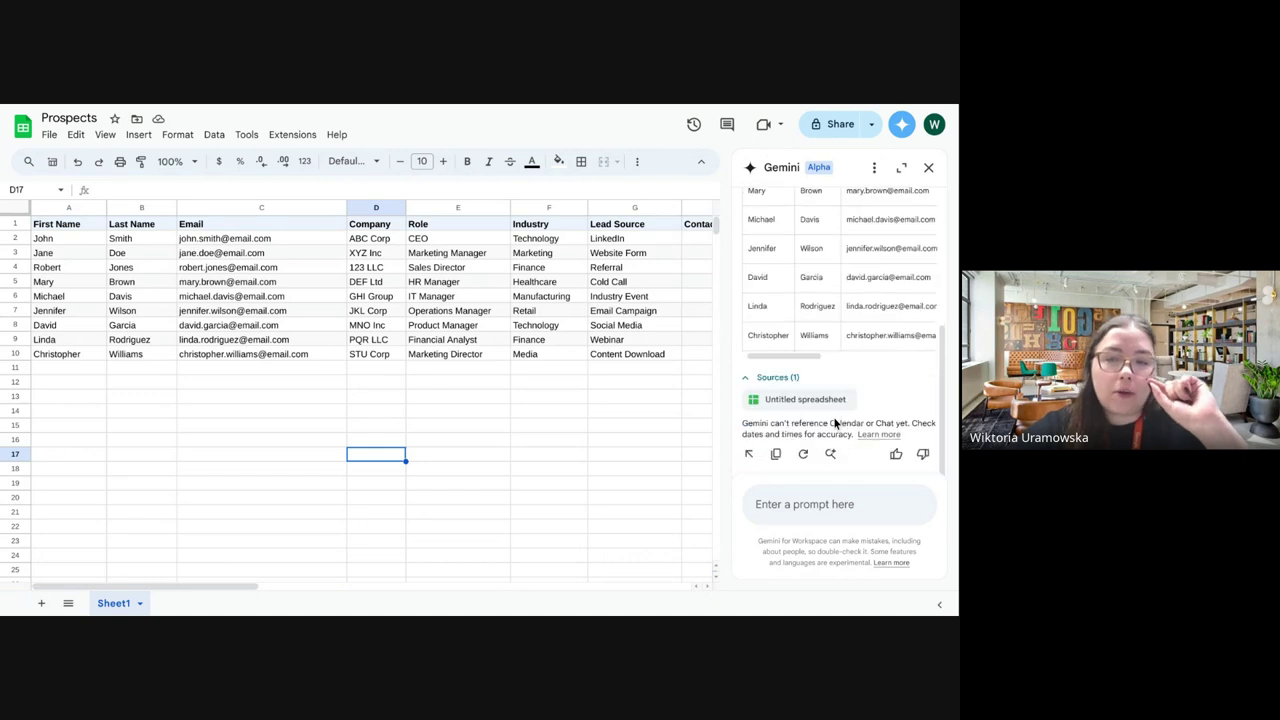
{"action": "left_click", "coordinate": [746, 378]}
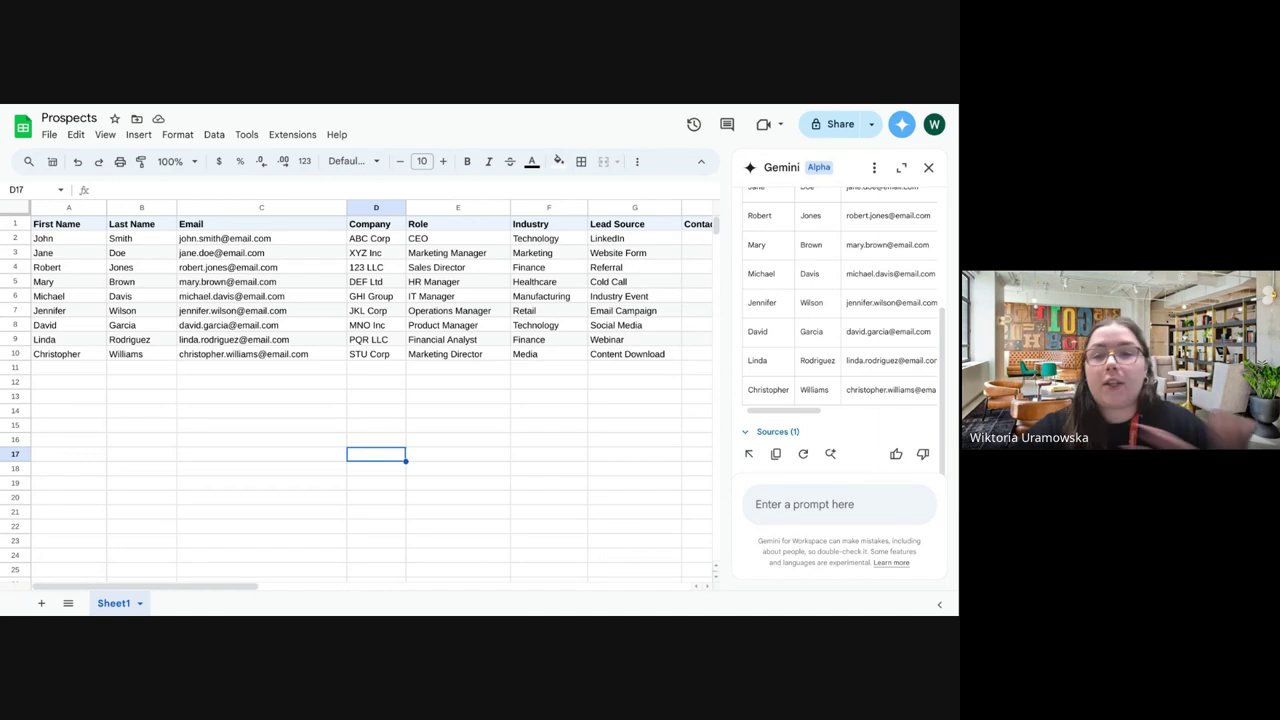
Step: Switch to the blank Customer Proposal document in Google Docs
{"action": "left_click", "coordinate": [266, 105]}
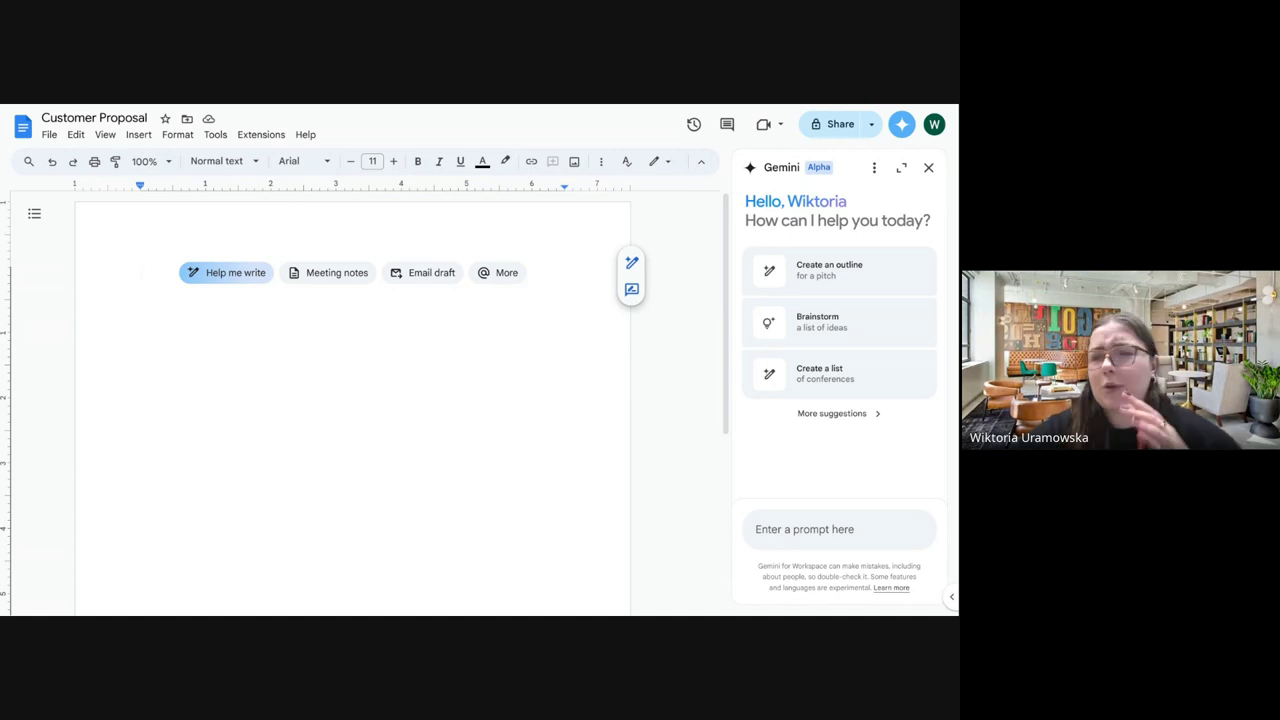
Step: Begin a Gemini prompt for the Customer Proposal document with the words "I am a sales representative"
{"action": "left_click", "coordinate": [851, 524]}
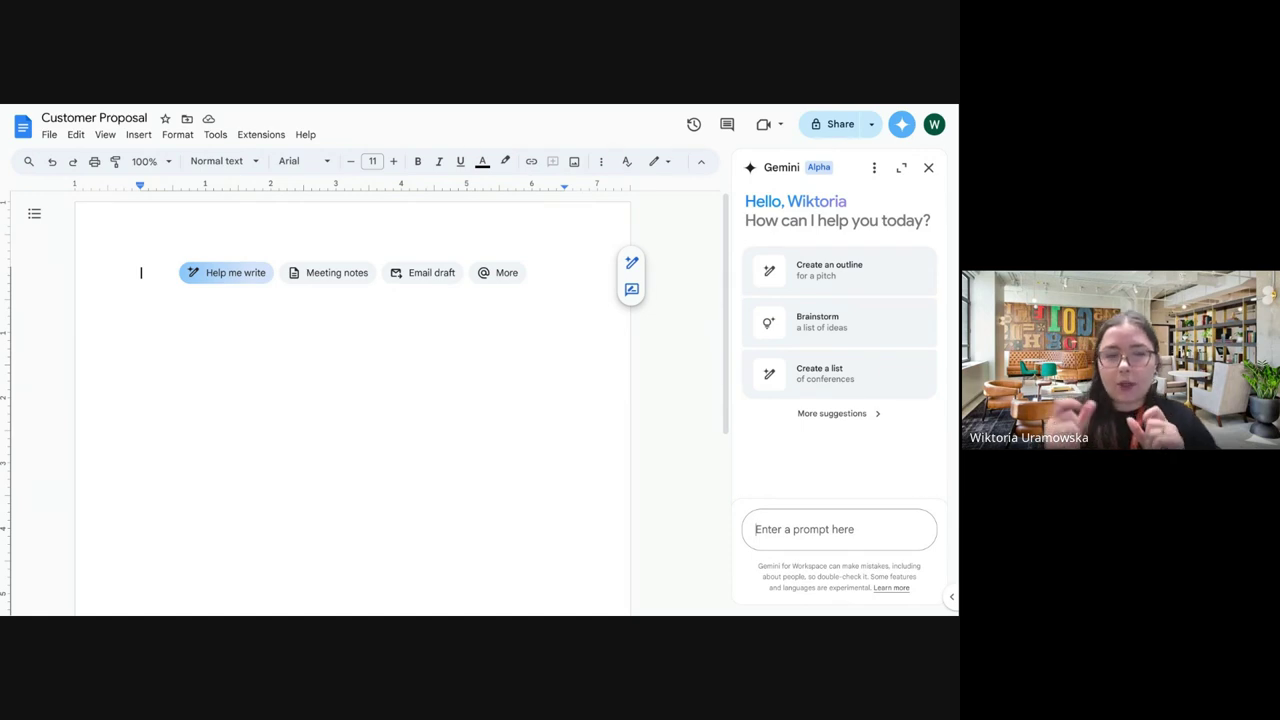
{"action": "type", "text": "I am"}
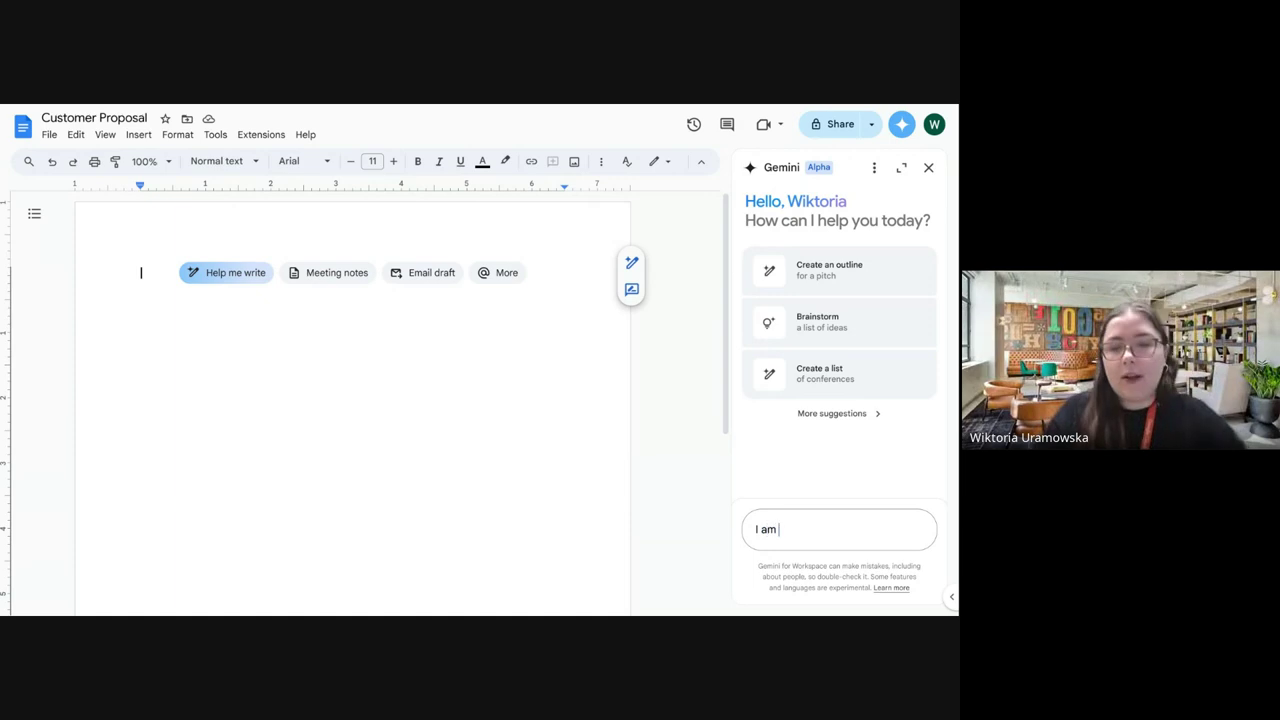
{"action": "type", "text": " a sales"}
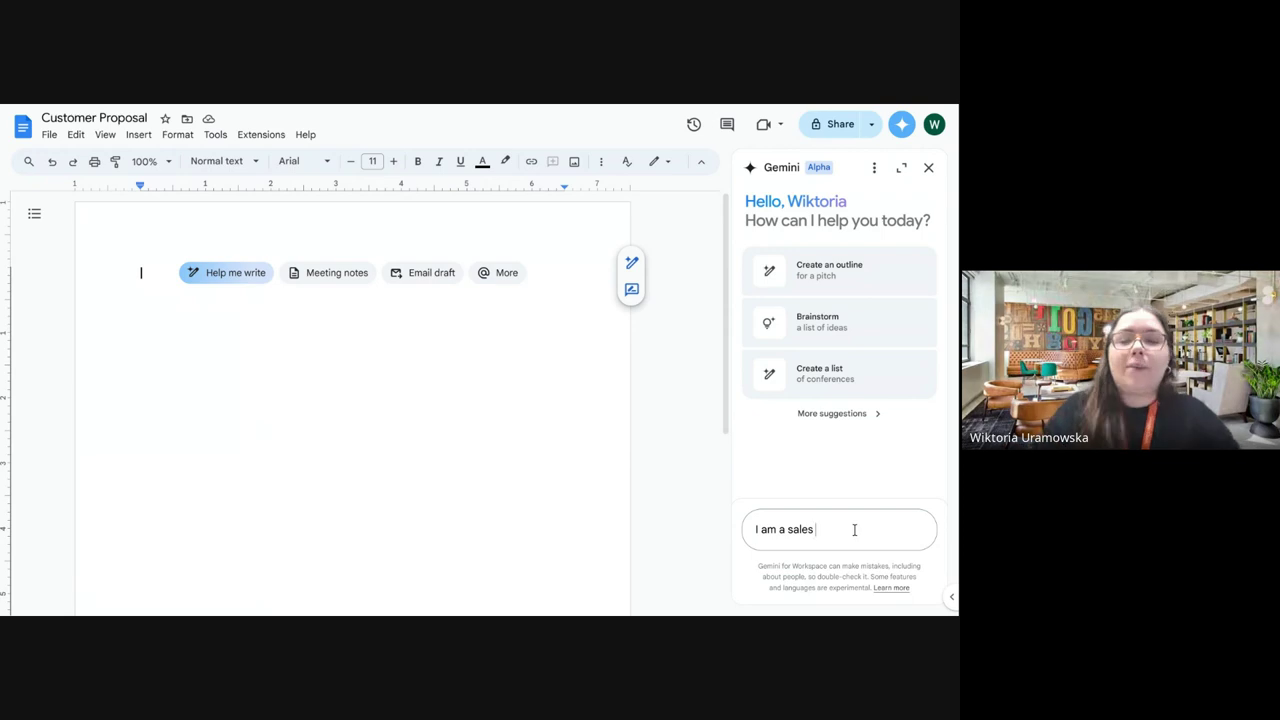
{"action": "type", "text": "represes"}
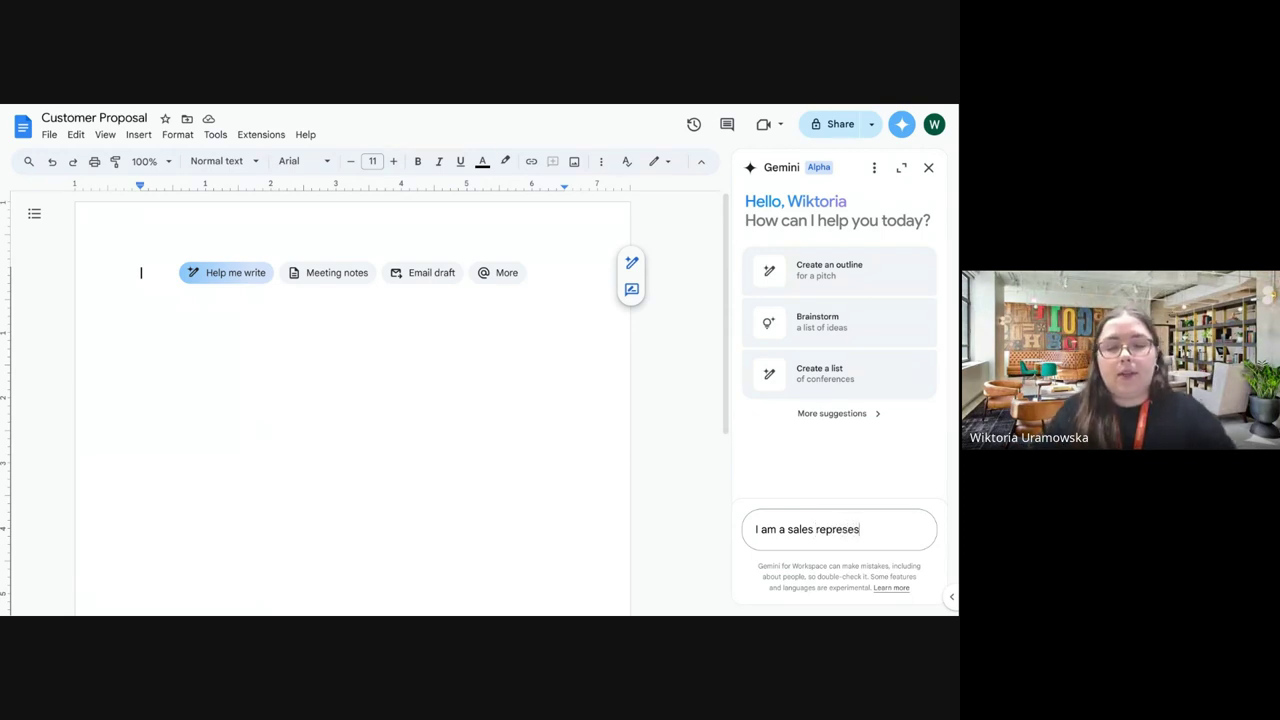
{"action": "type", "text": "ntati"}
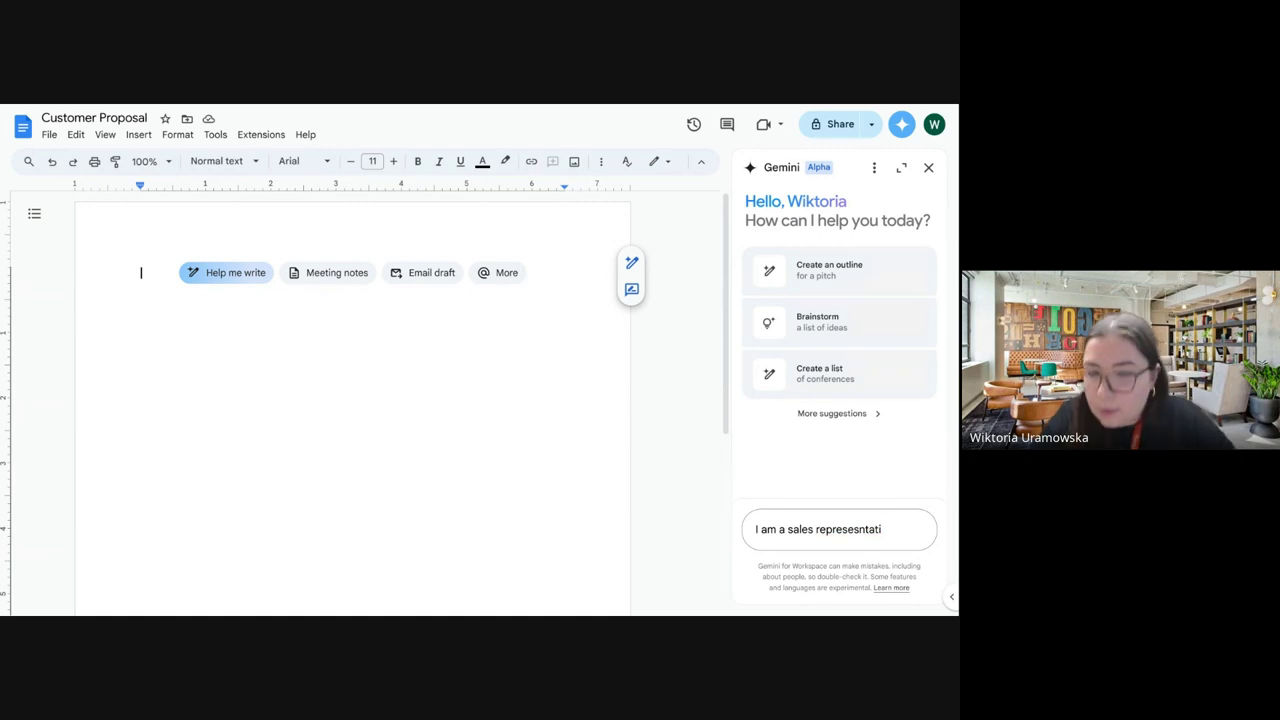
{"action": "key", "text": "BackSpace"}
{"action": "key", "text": "BackSpace"}
{"action": "key", "text": "BackSpace"}
{"action": "key", "text": "BackSpace"}
{"action": "key", "text": "BackSpace"}
{"action": "key", "text": "BackSpace"}
{"action": "type", "text": "ntativ"}
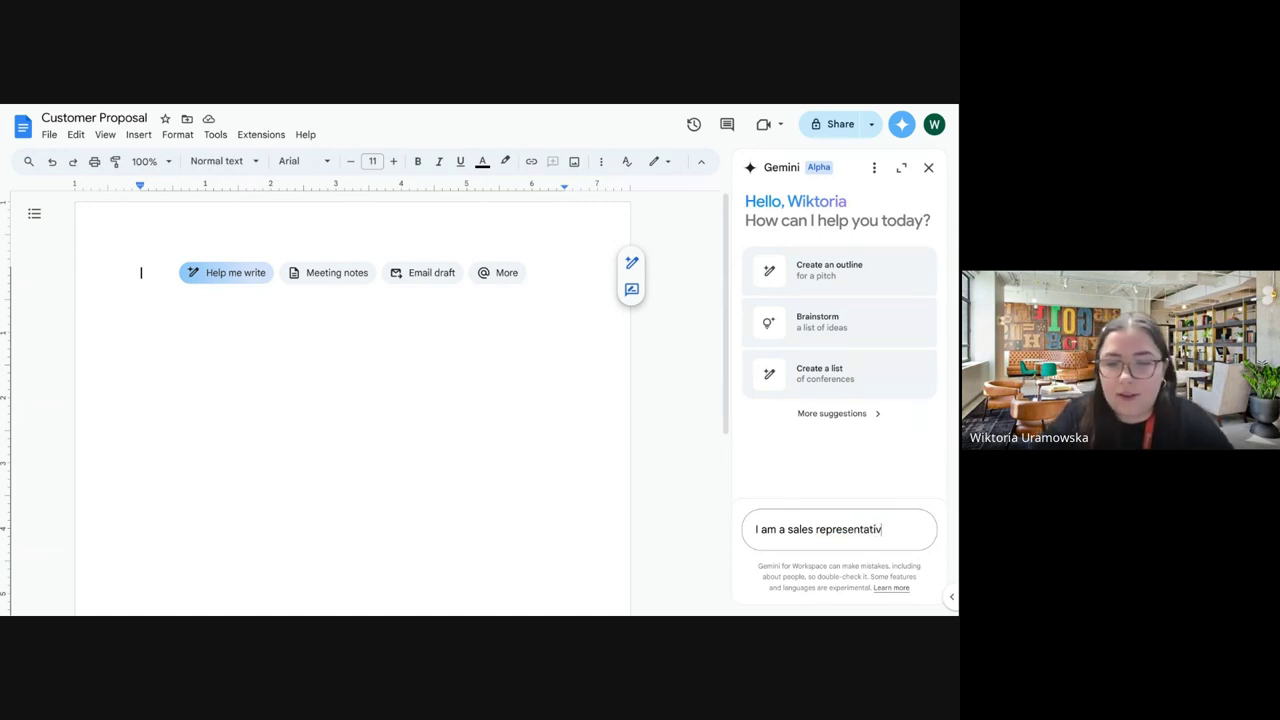
{"action": "type", "text": "e"}
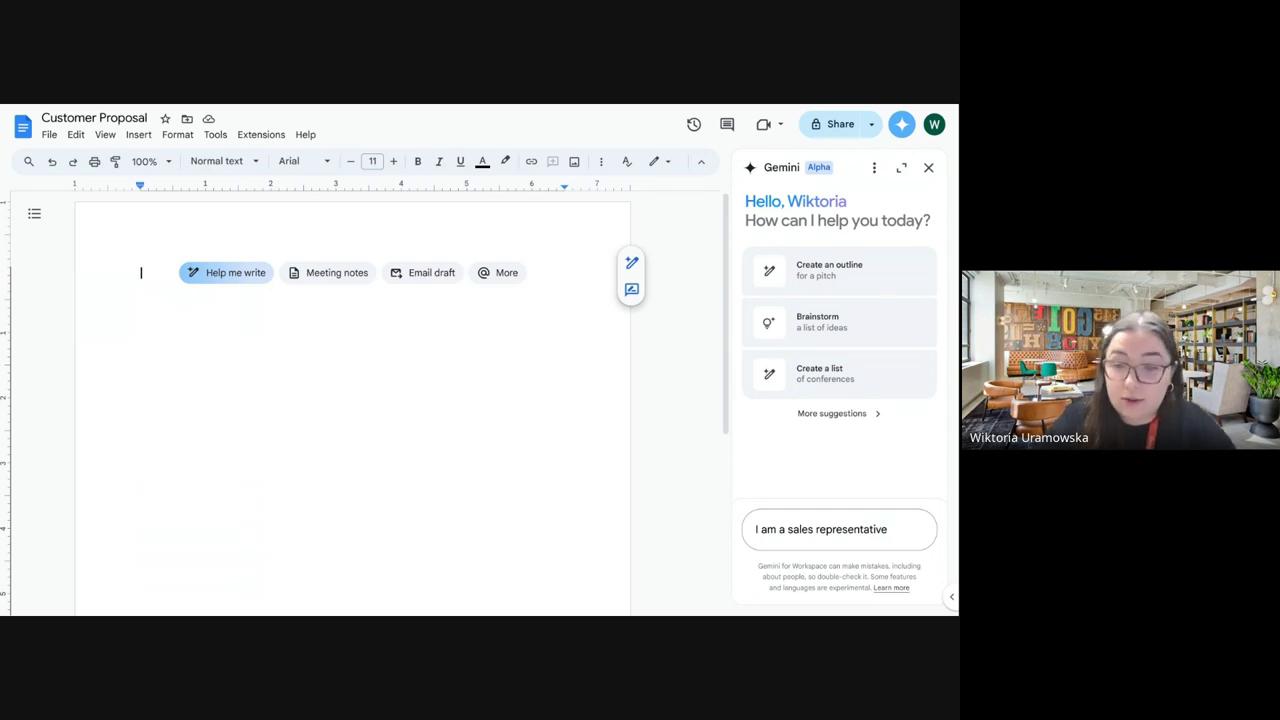
Step: Continue the Gemini prompt with the request "and i want to write a customer proposal about our new product"
{"action": "type", "text": " and i want to t"}
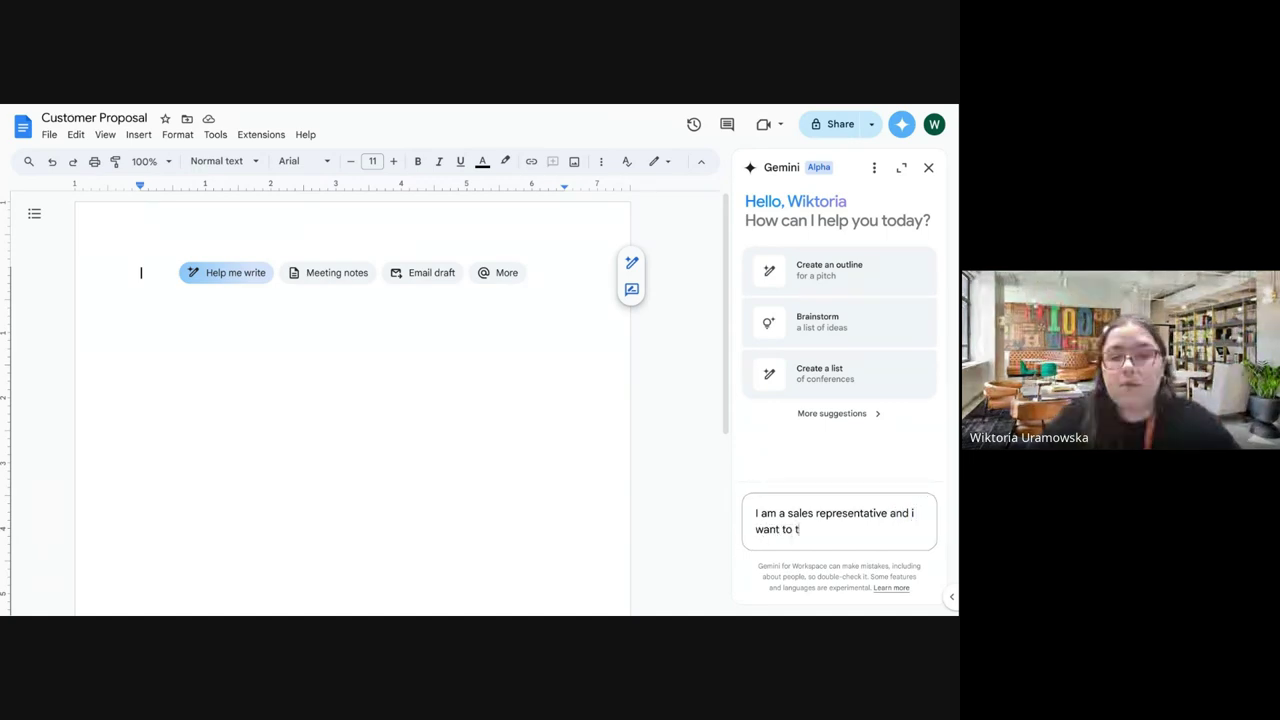
{"action": "key", "text": "BackSpace"}
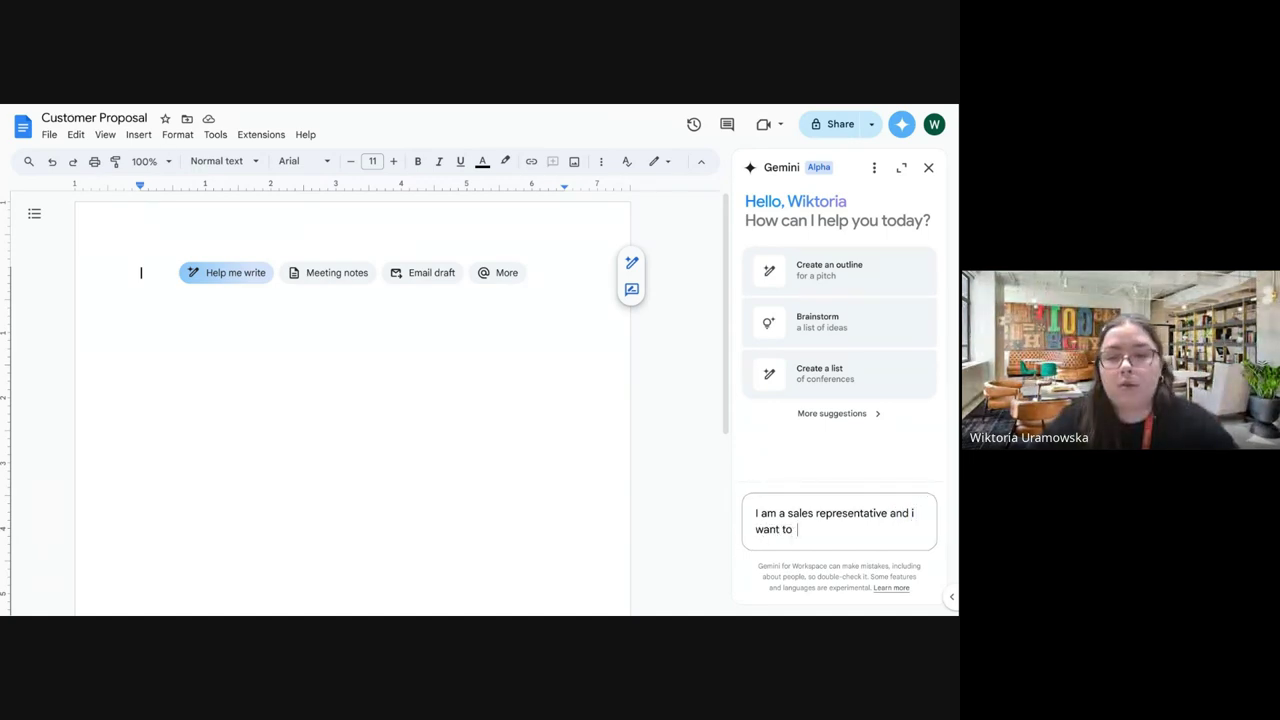
{"action": "type", "text": "write a"}
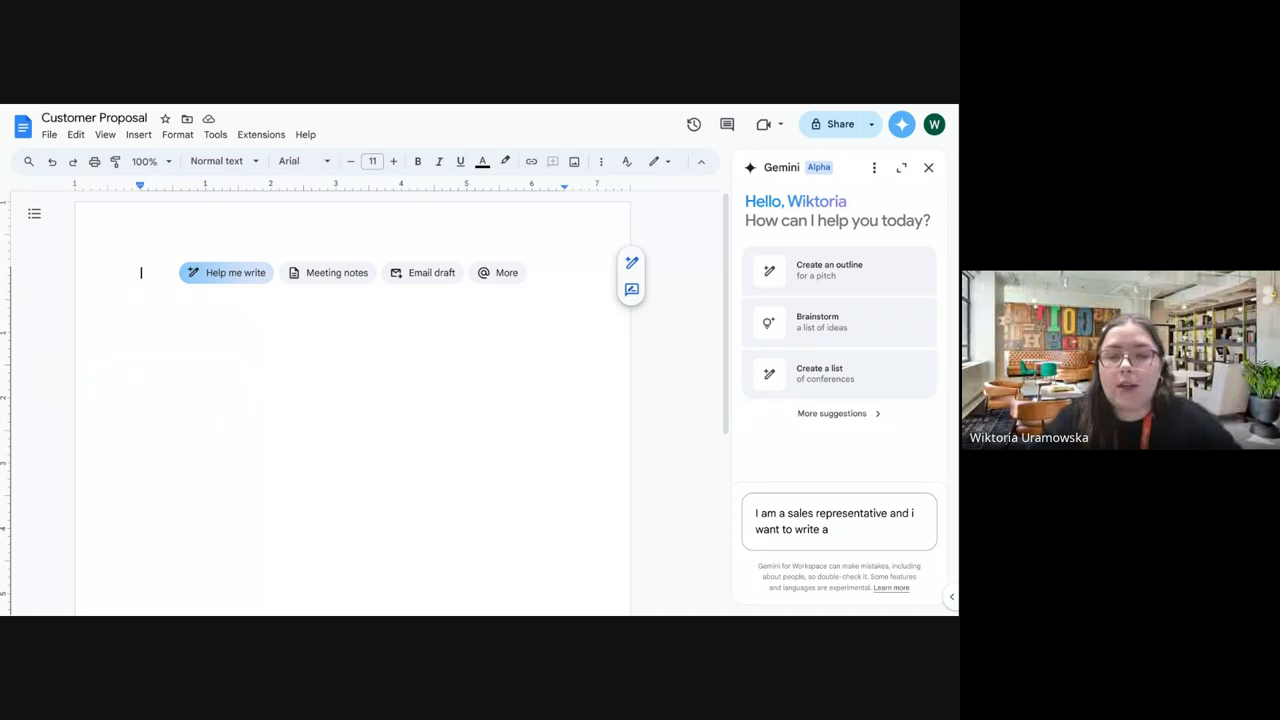
{"action": "type", "text": " customer"}
{"action": "key", "text": "BackSpace"}
{"action": "key", "text": "BackSpace"}
{"action": "key", "text": "BackSpace"}
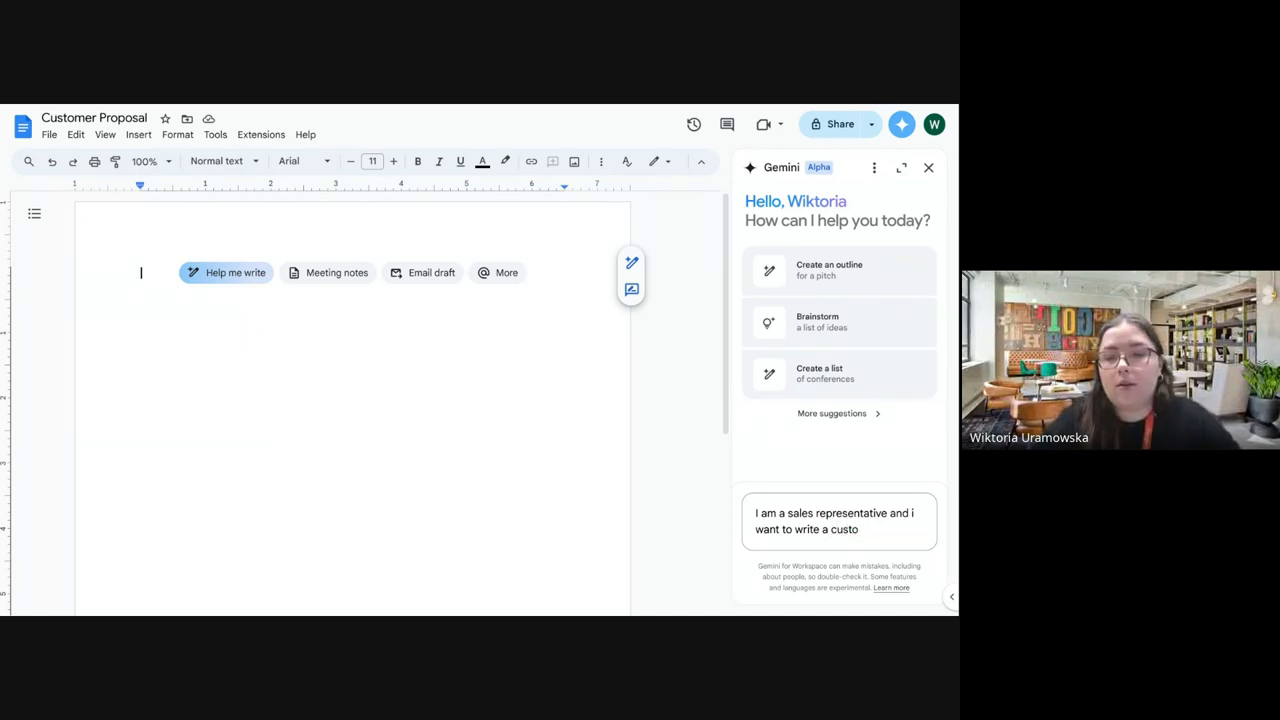
{"action": "type", "text": "mer proposal"}
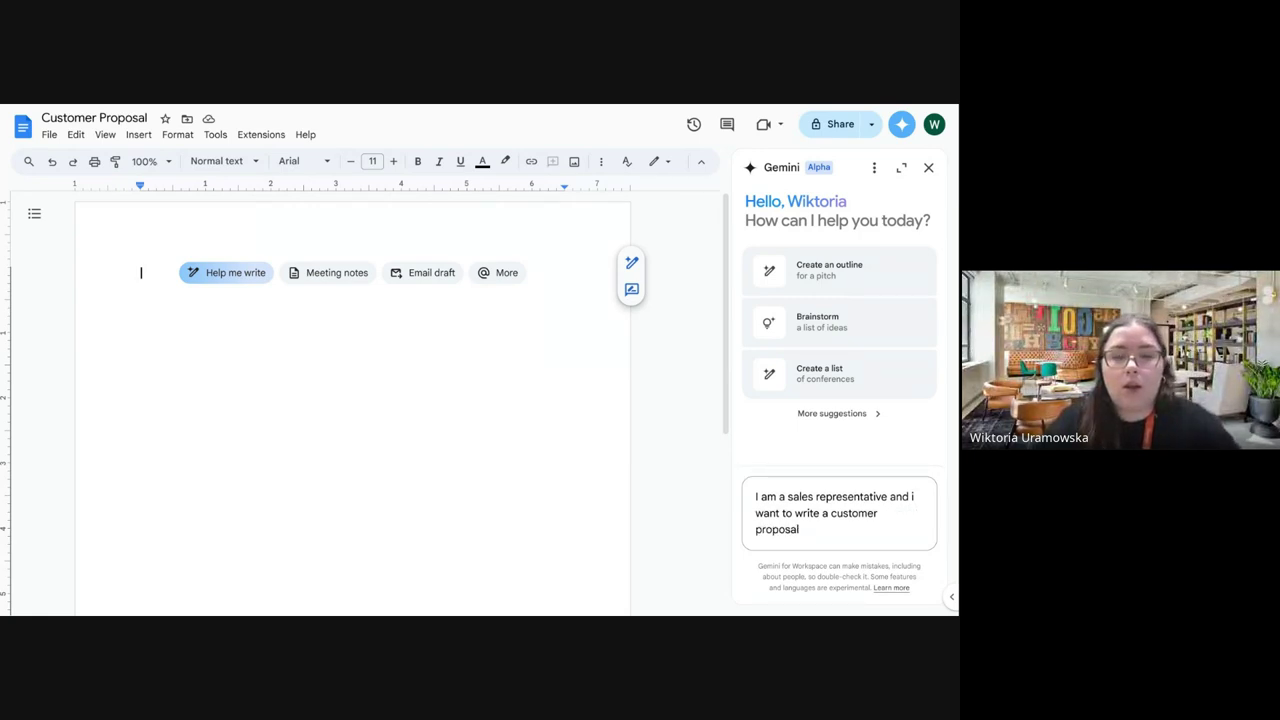
{"action": "type", "text": " about our new produc"}
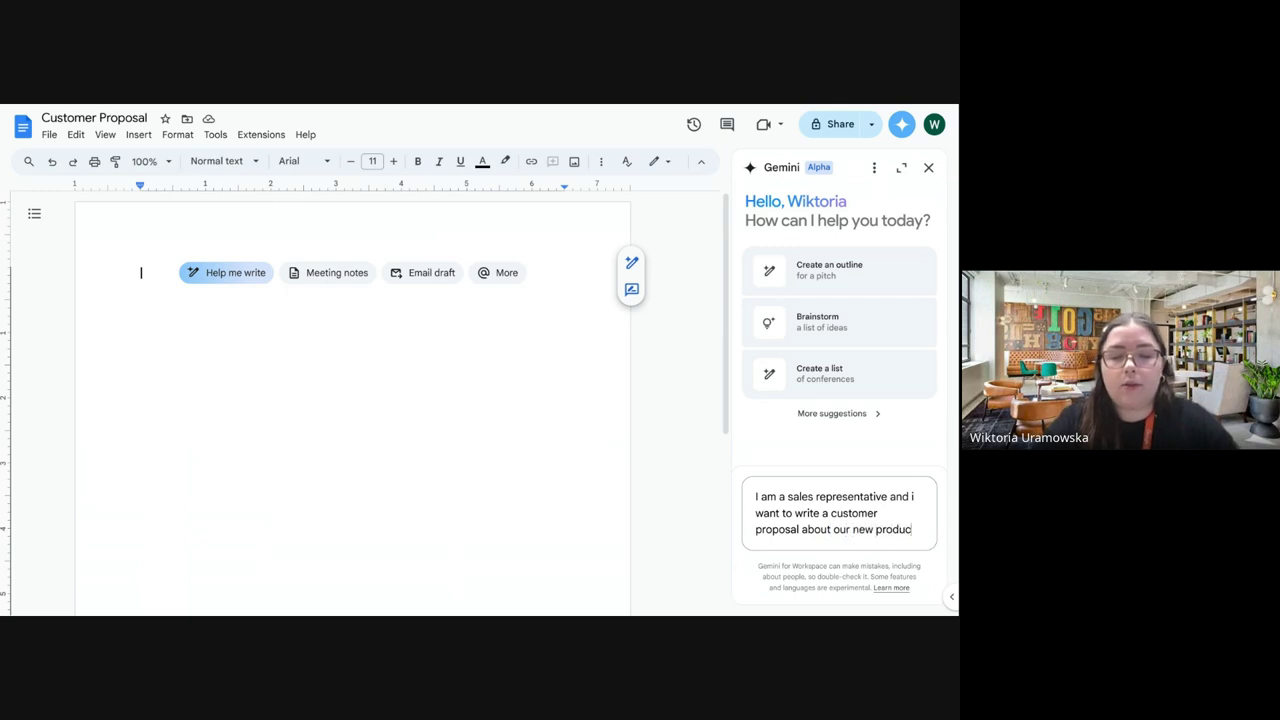
Step: Add the length requirement ", i want it to be long enough to be included in a pamphlet and" to the Gemini prompt
{"action": "type", "text": "t, i want i"}
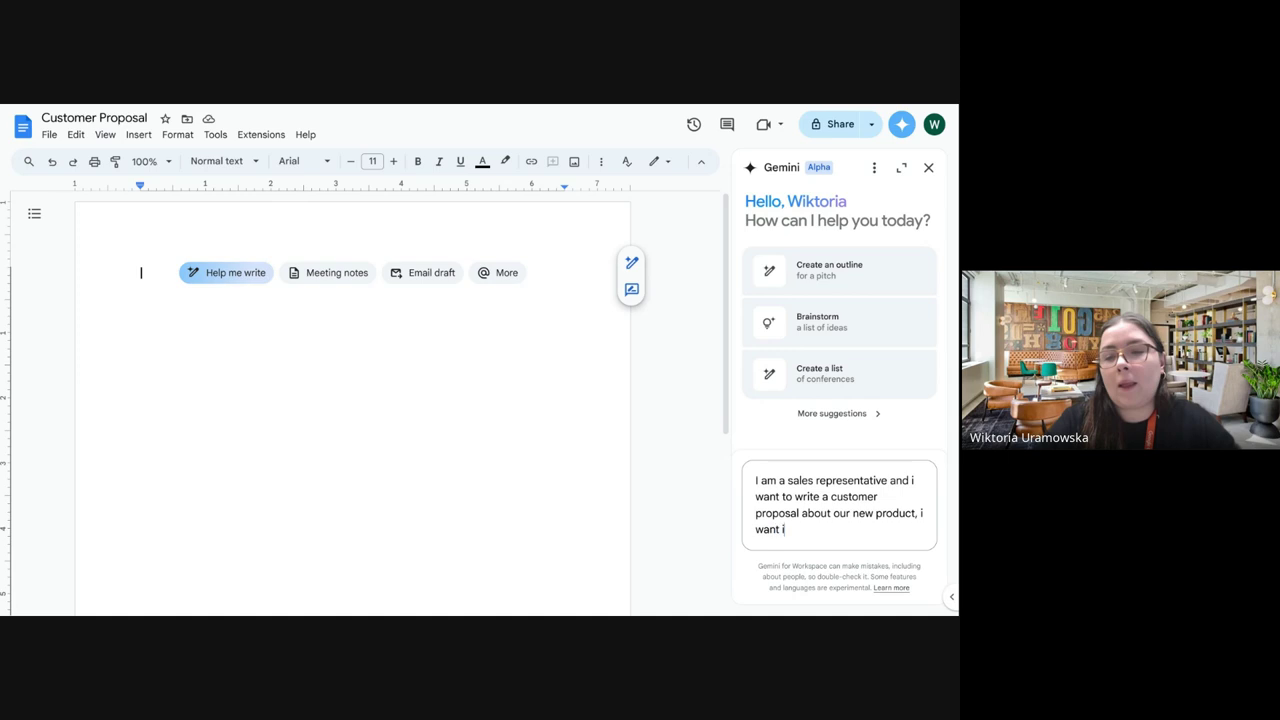
{"action": "type", "text": "t to"}
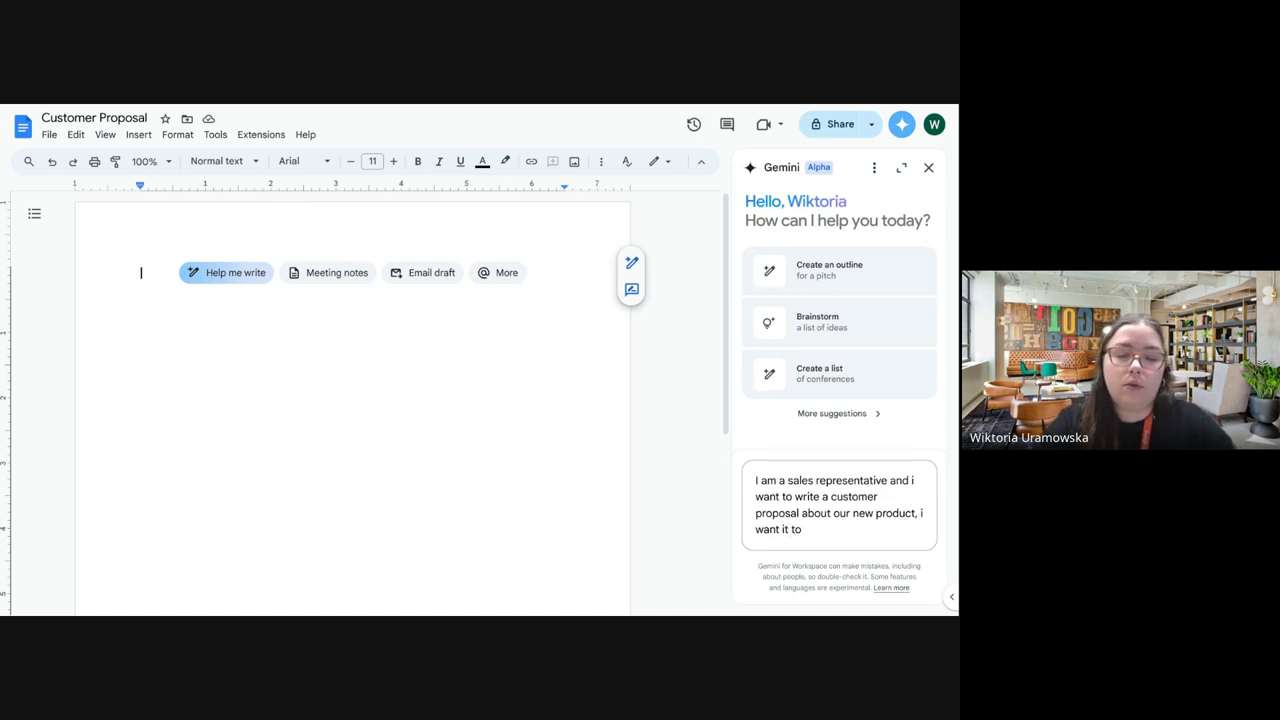
{"action": "type", "text": " be long enou"}
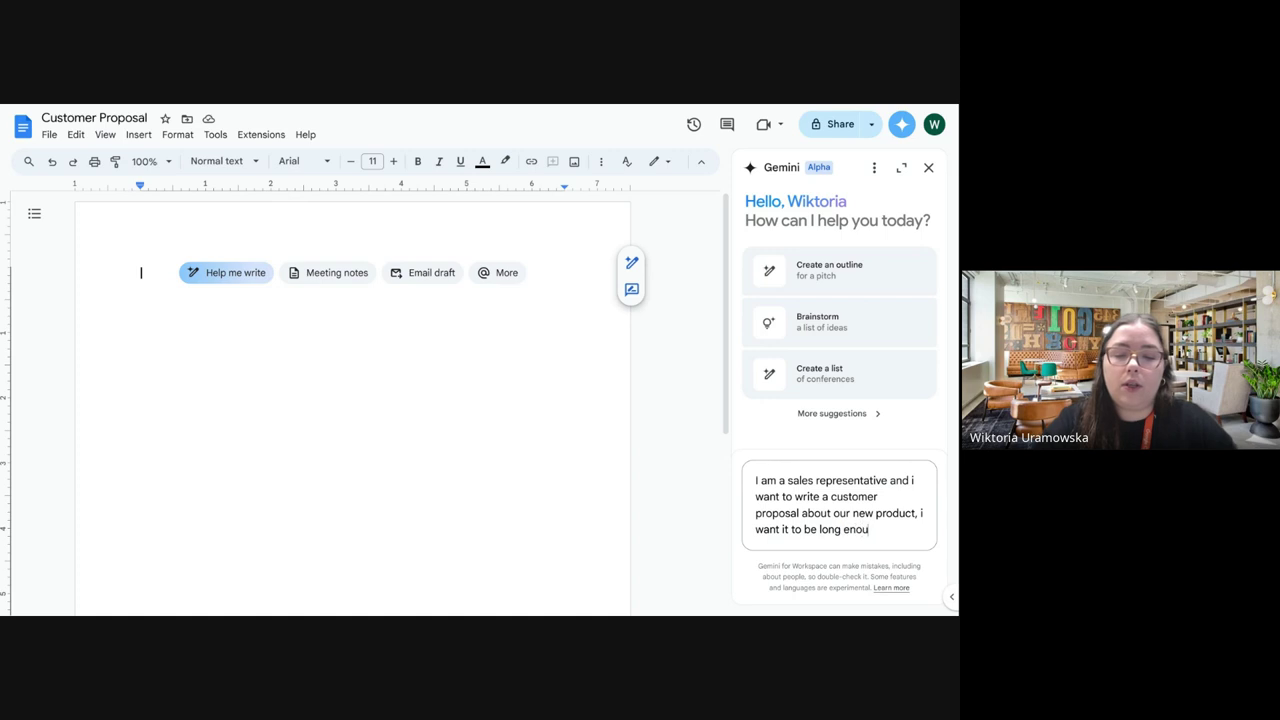
{"action": "type", "text": "gh to be"}
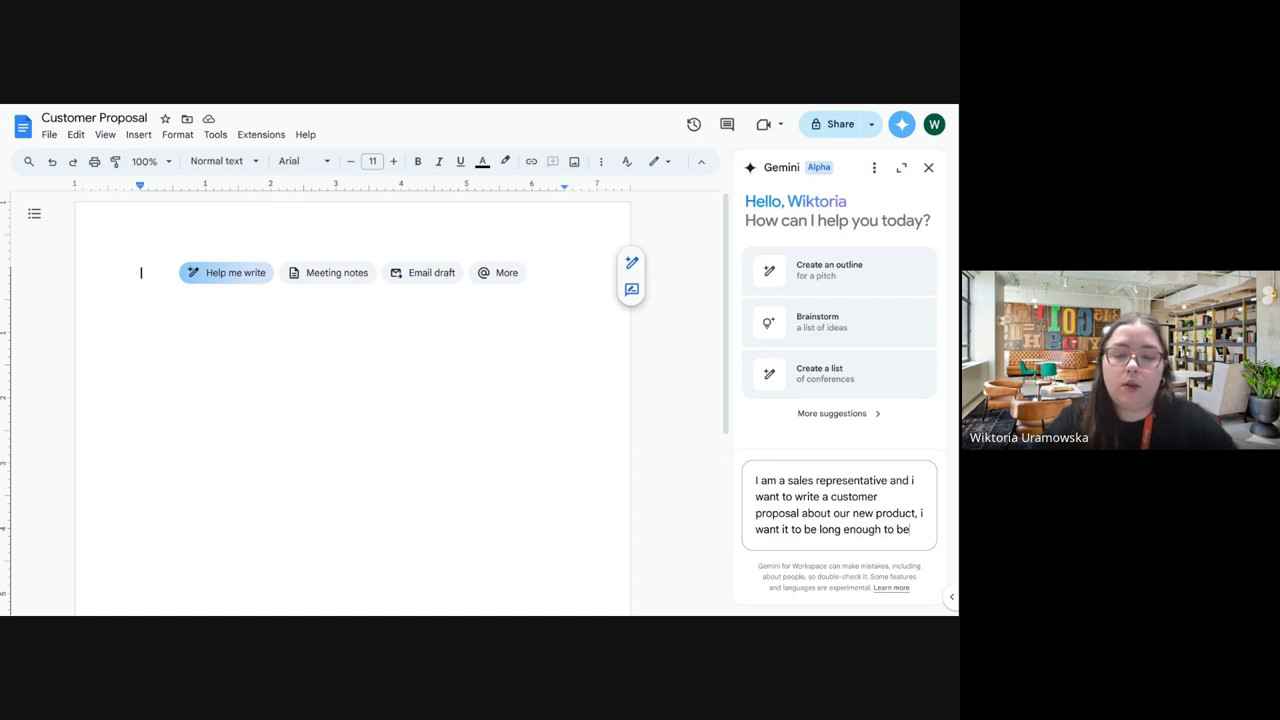
{"action": "type", "text": " included i"}
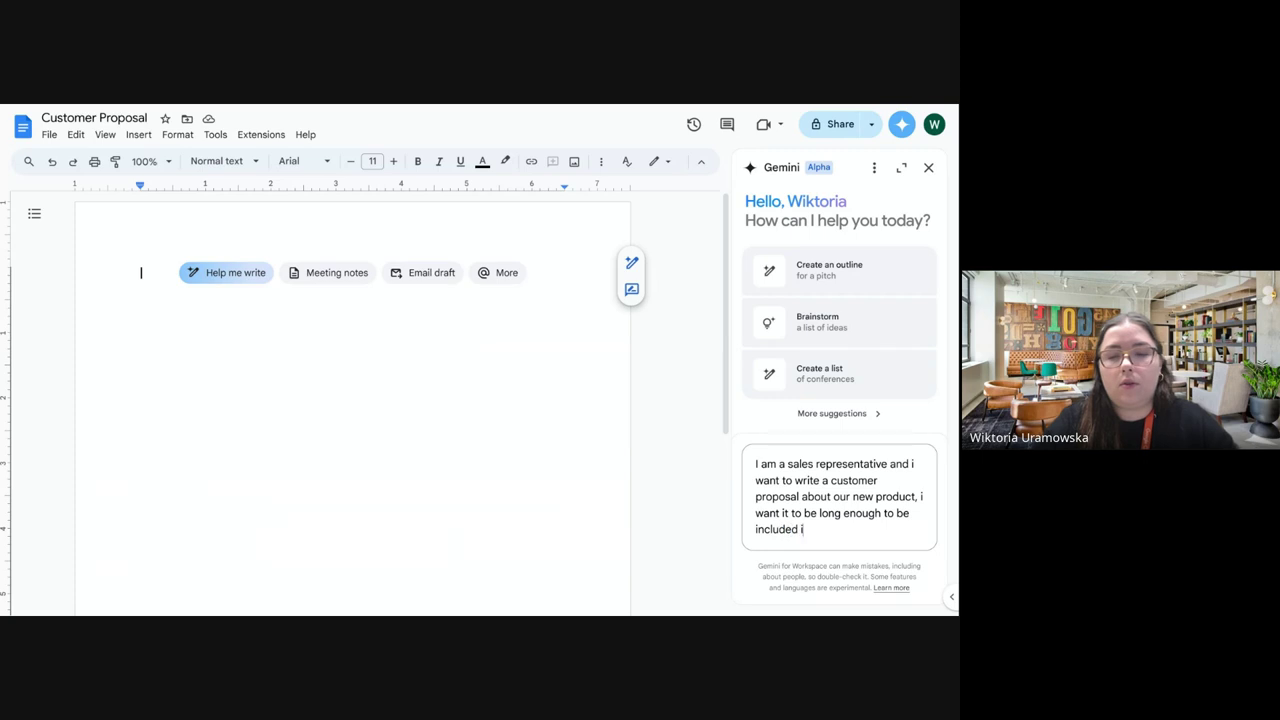
{"action": "type", "text": "n a flie"}
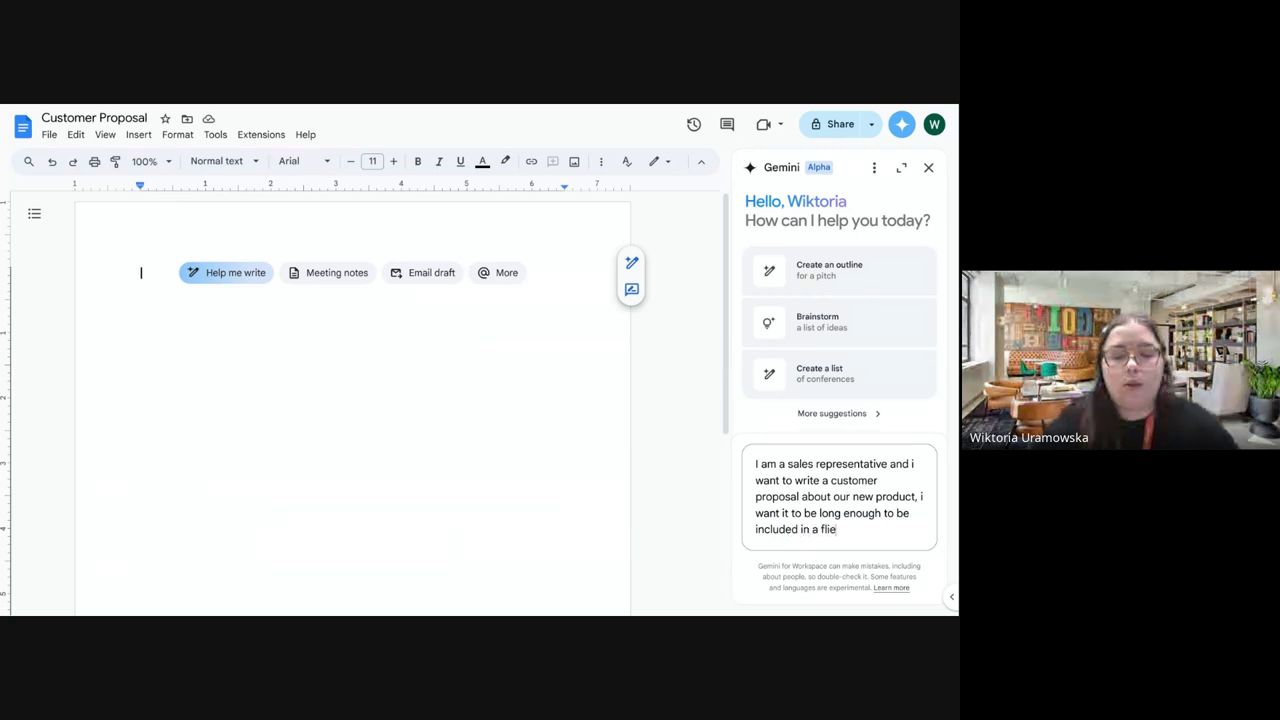
{"action": "key", "text": "BackSpace"}
{"action": "key", "text": "BackSpace"}
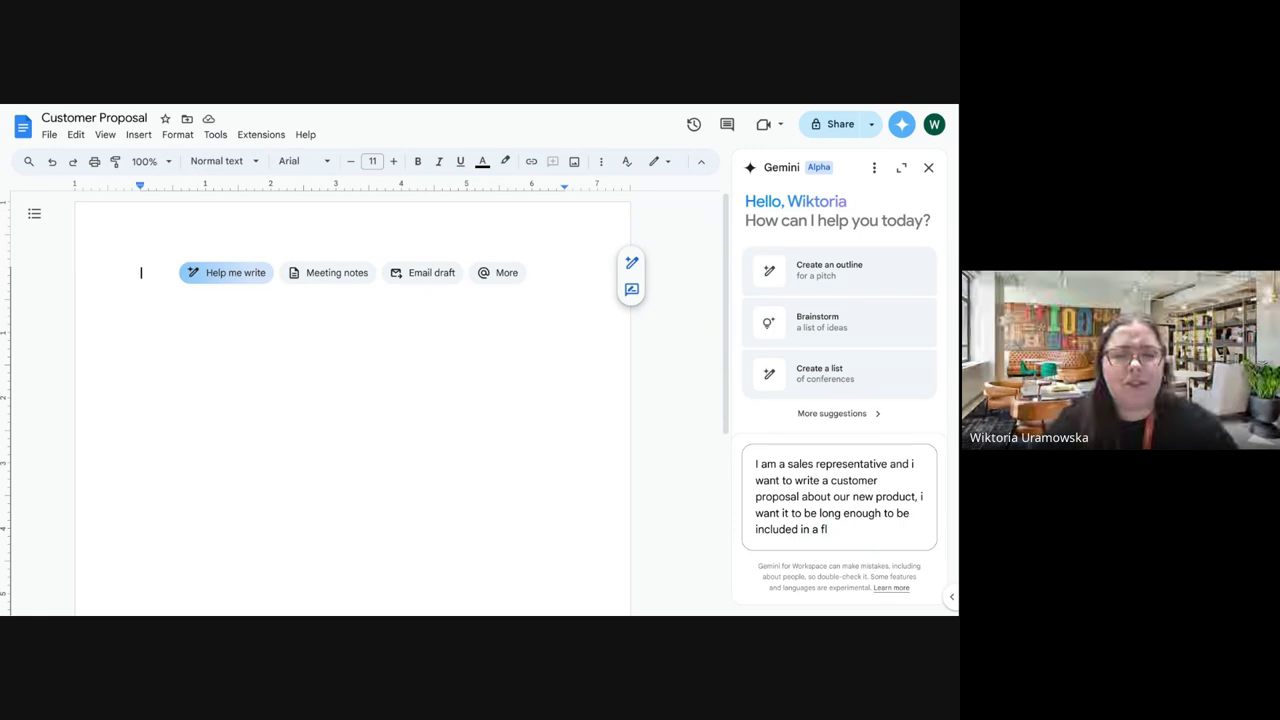
{"action": "type", "text": "pa"}
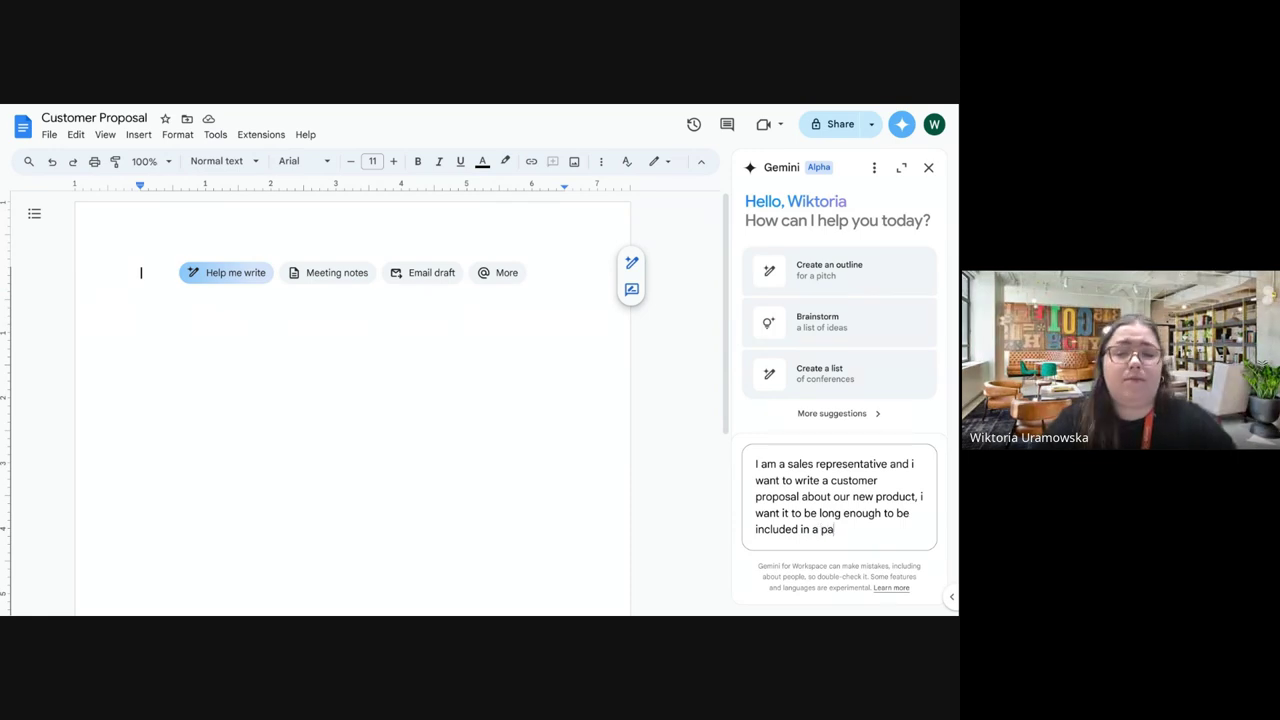
{"action": "type", "text": "mphlet"}
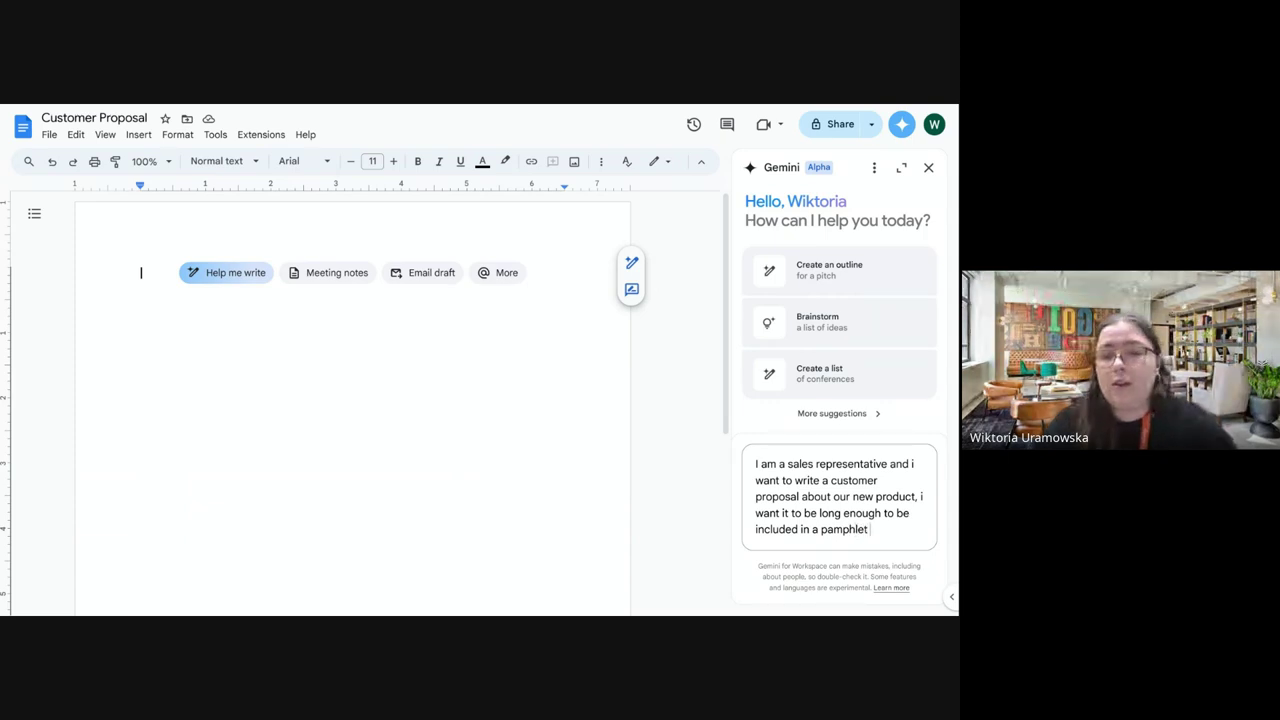
{"action": "type", "text": " and als"}
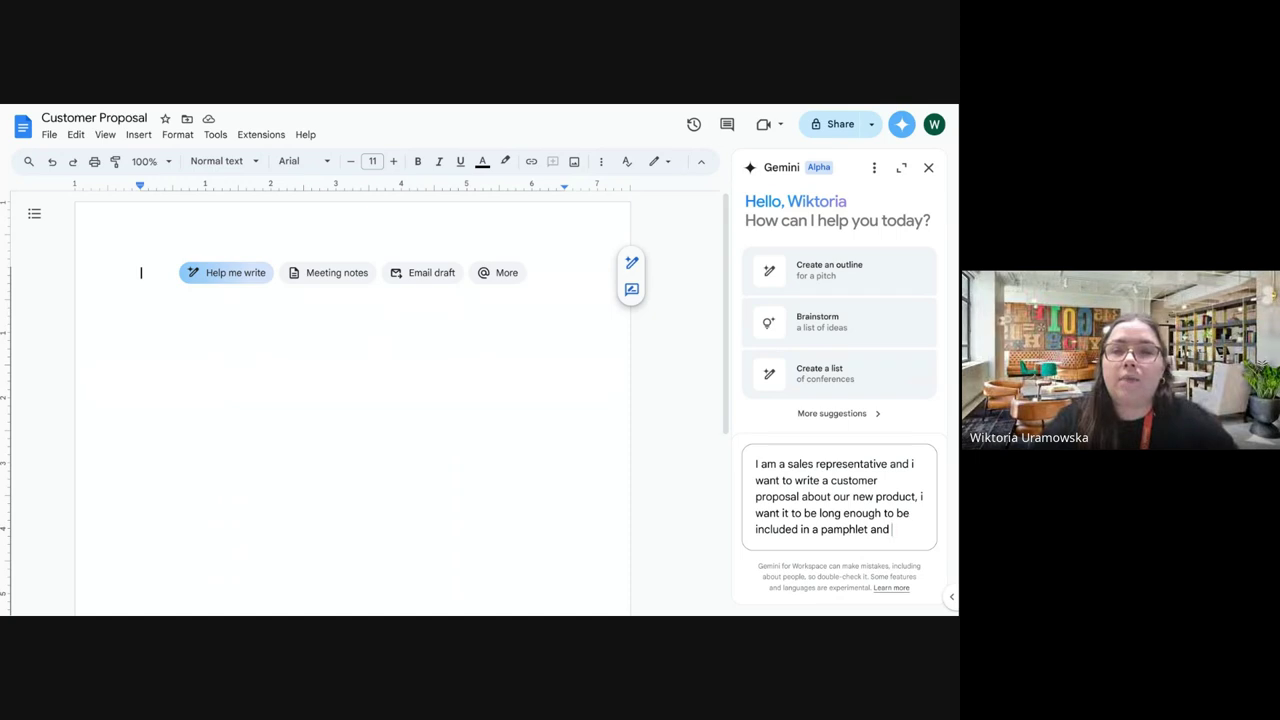